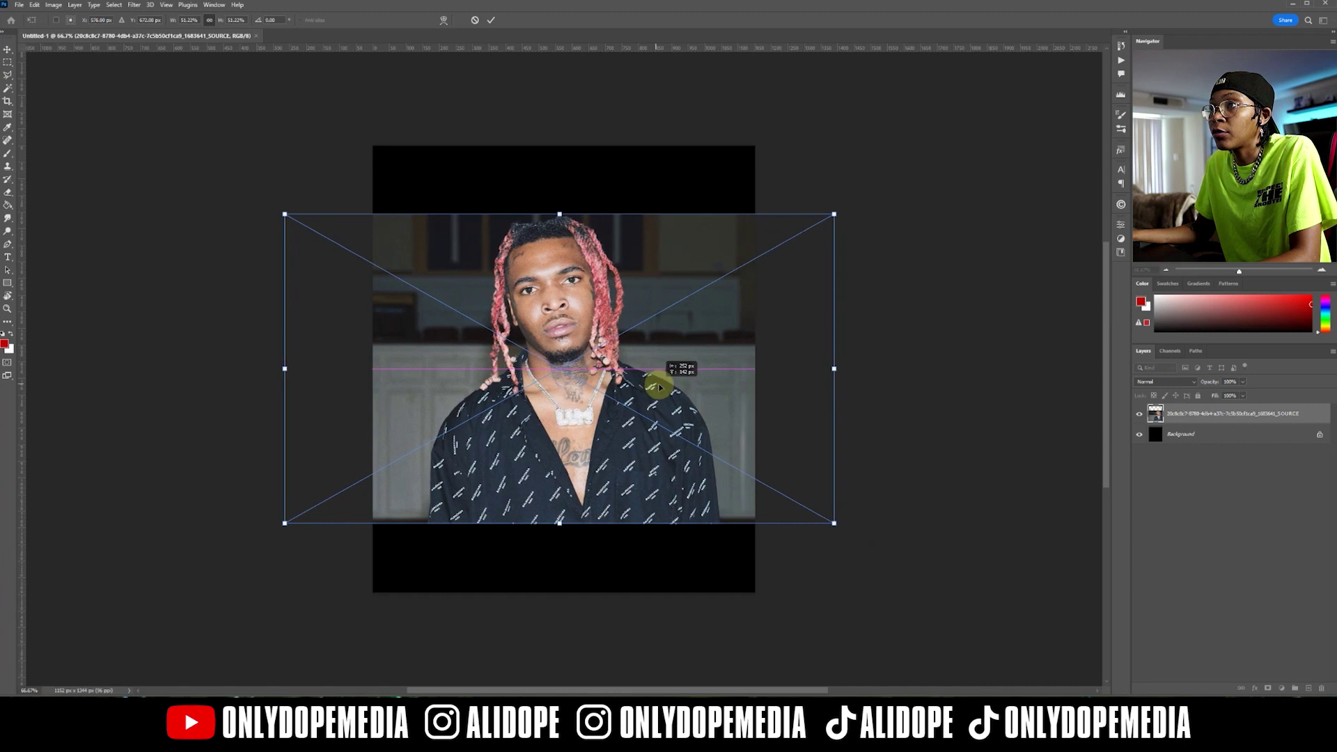
# Step: Place the portrait photo on the black canvas, rasterize its layer and position the subject near the canvas center
pyautogui.press('Return')
pyautogui.moveTo(585, 355); pyautogui.dragTo(670, 361)
pyautogui.rightClick(1322, 418)
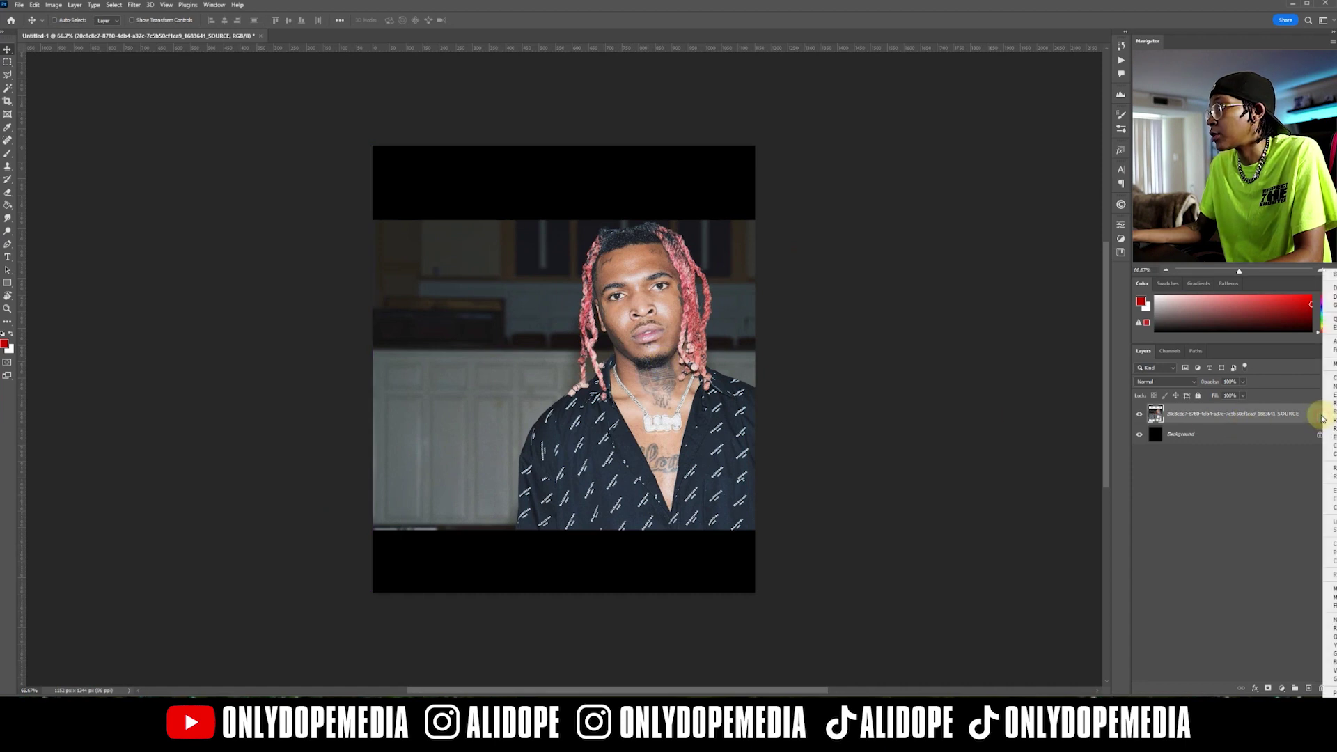
pyautogui.click(1327, 468)
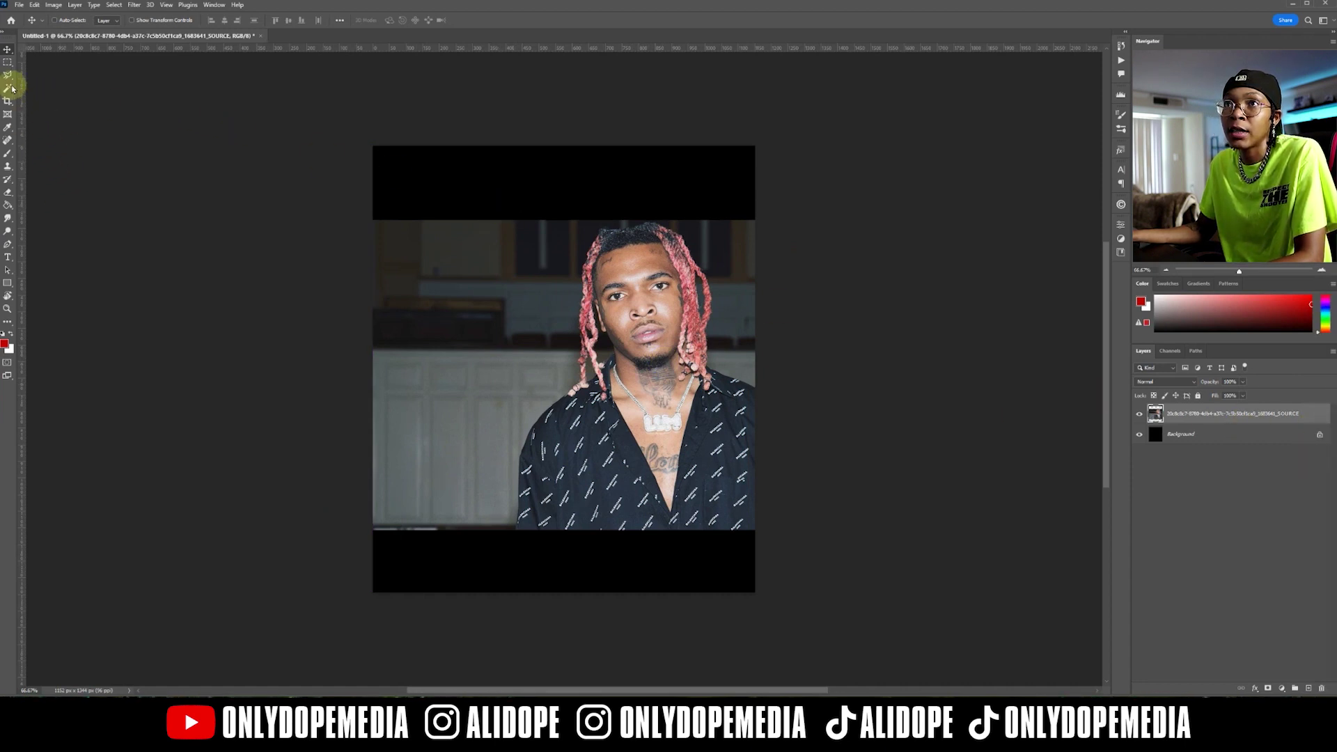
pyautogui.moveTo(604, 341); pyautogui.dragTo(519, 328)
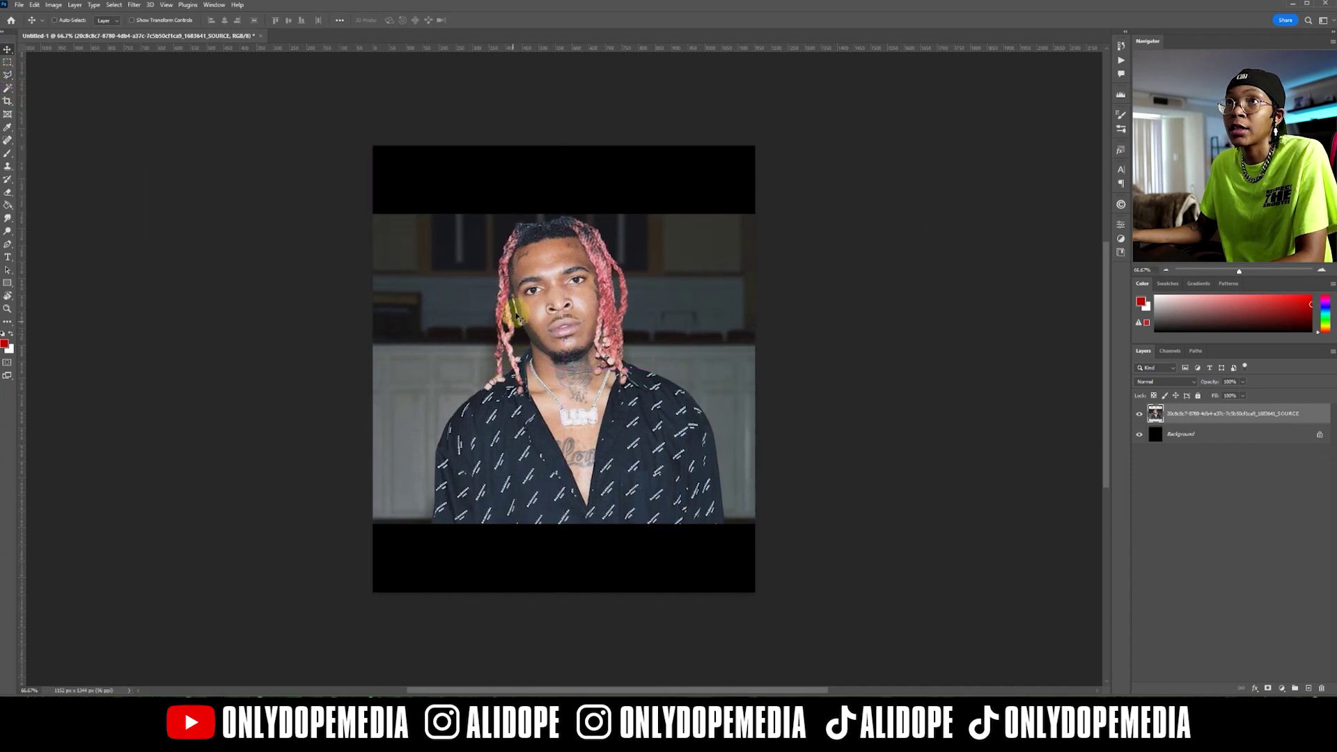
# Step: Cut the automatically selected subject out of the photo, delete the leftover photo layer and paste the cutout as a new layer
pyautogui.click(113, 5)
pyautogui.click(187, 119)
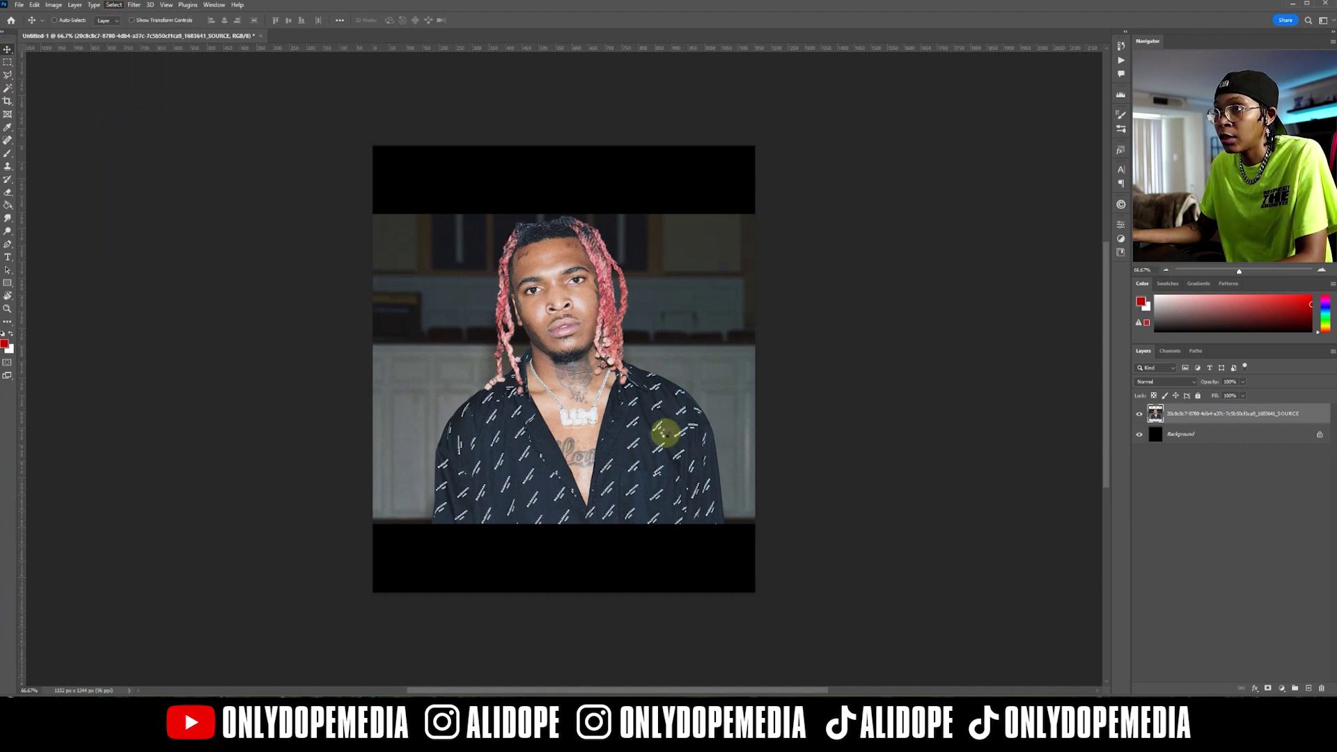
pyautogui.click(34, 5)
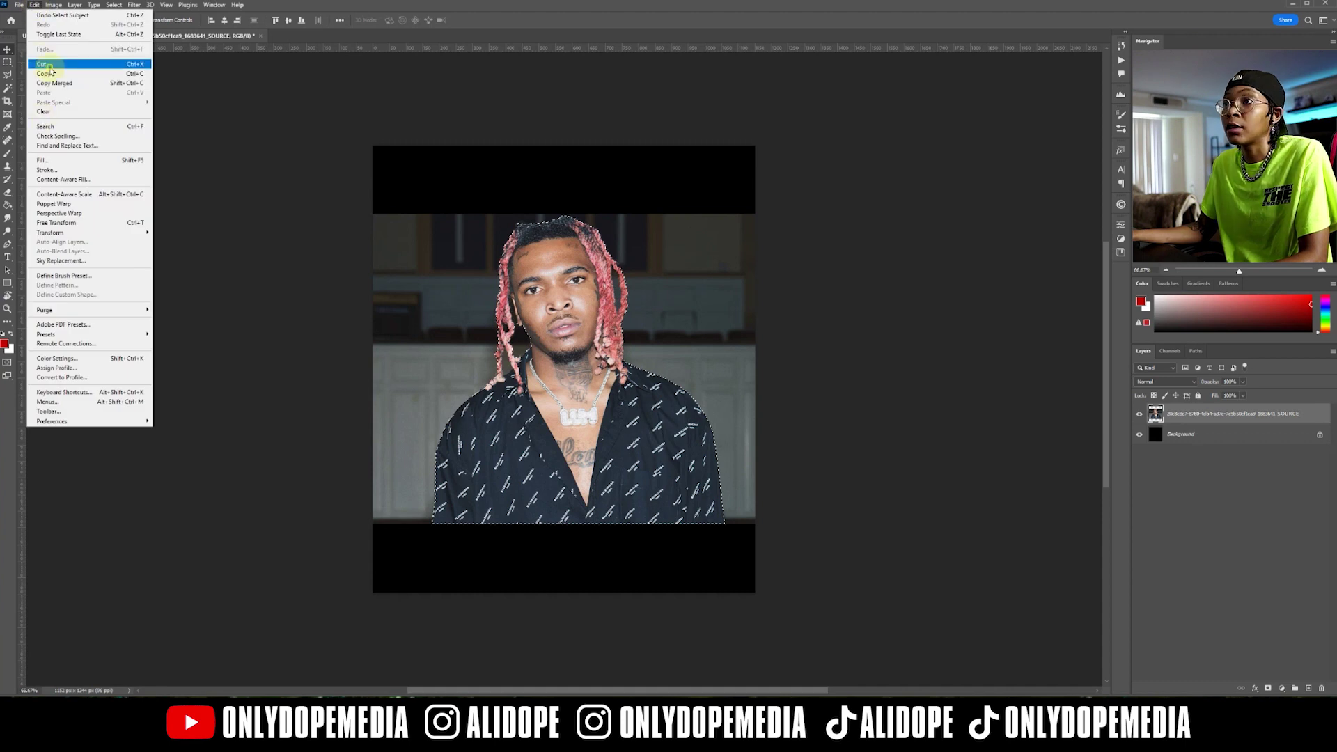
pyautogui.click(44, 111)
pyautogui.press('Delete')
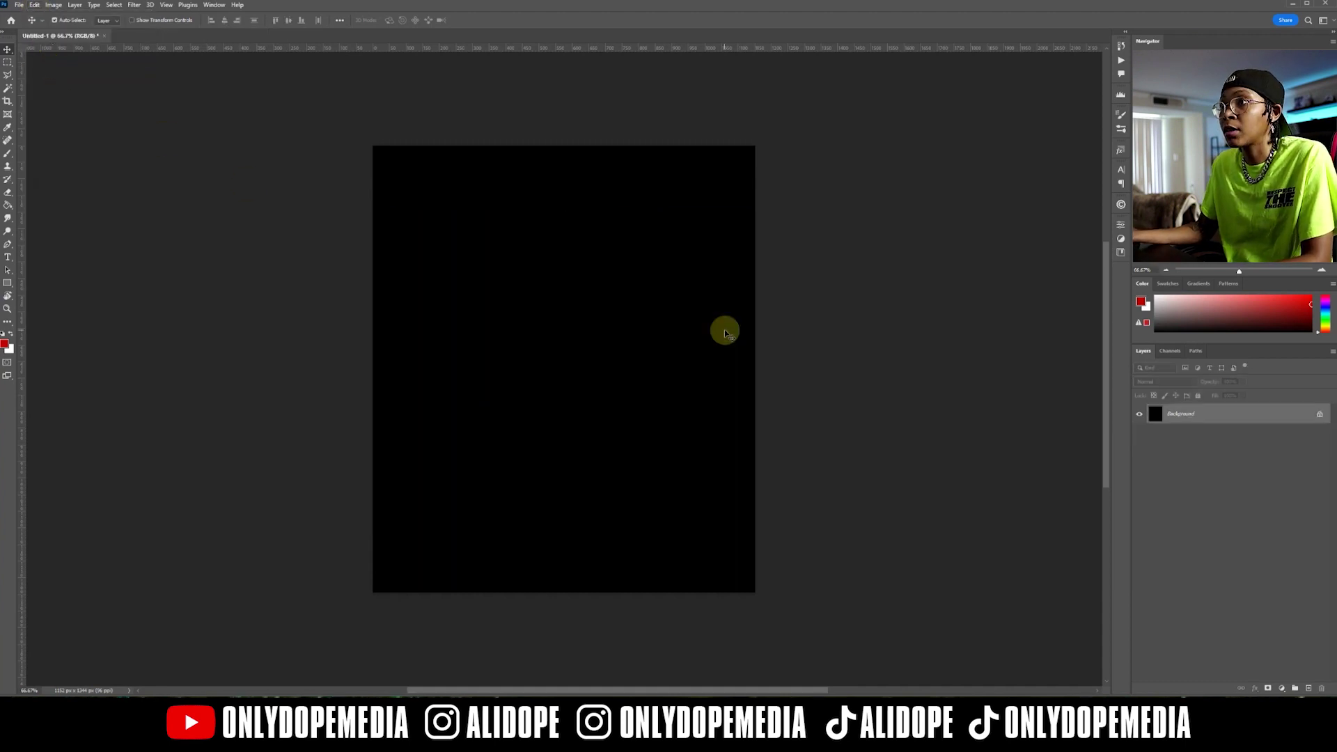
pyautogui.hotkey('ctrl', 'v')
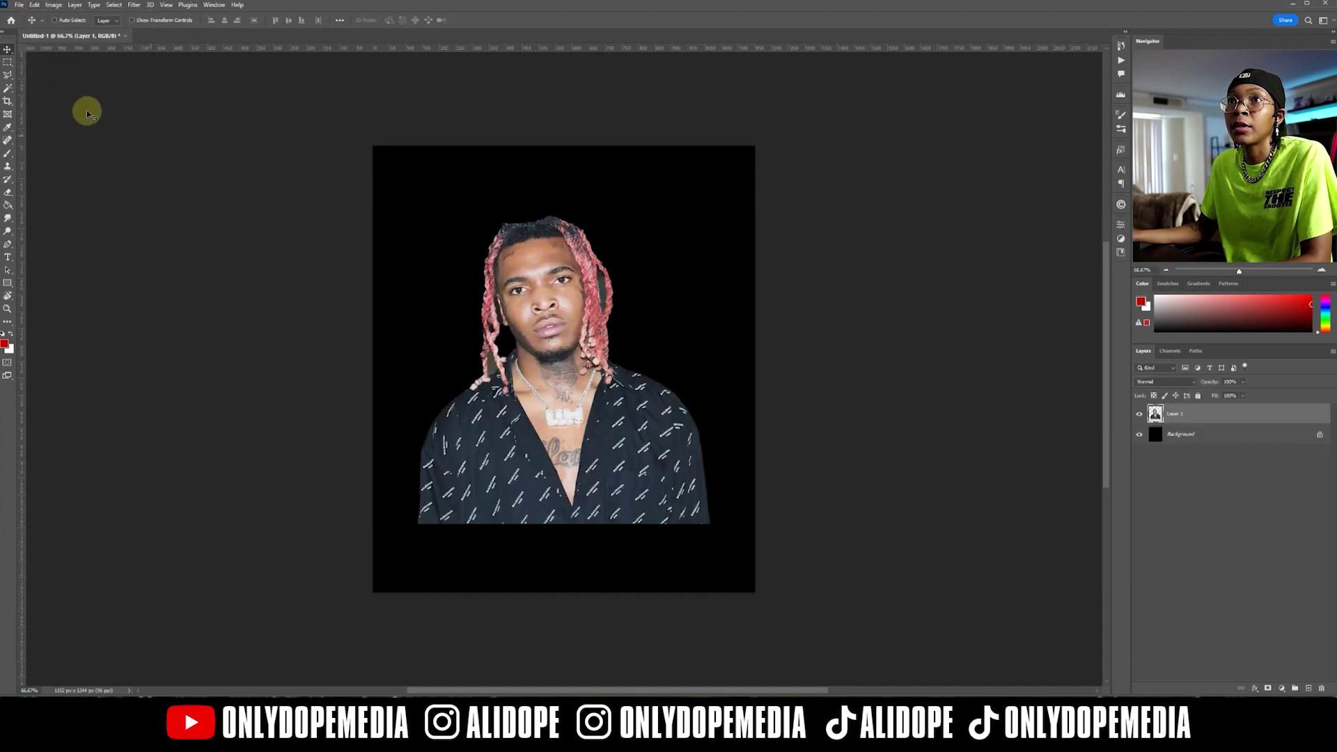
pyautogui.click(8, 75)
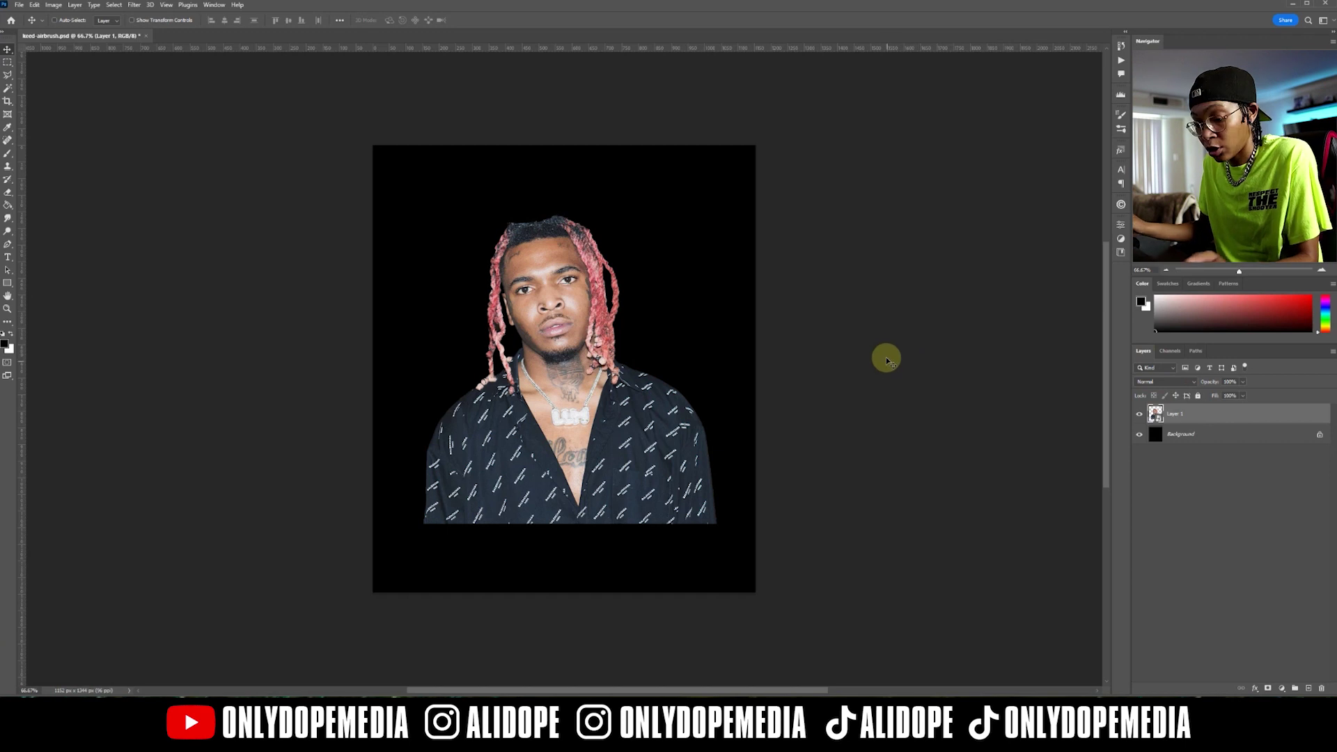
# Step: Duplicate the portrait cutout layer and apply a High Pass filter with a 2.3-pixel radius to the copy
pyautogui.hotkey('ctrl', 'j')
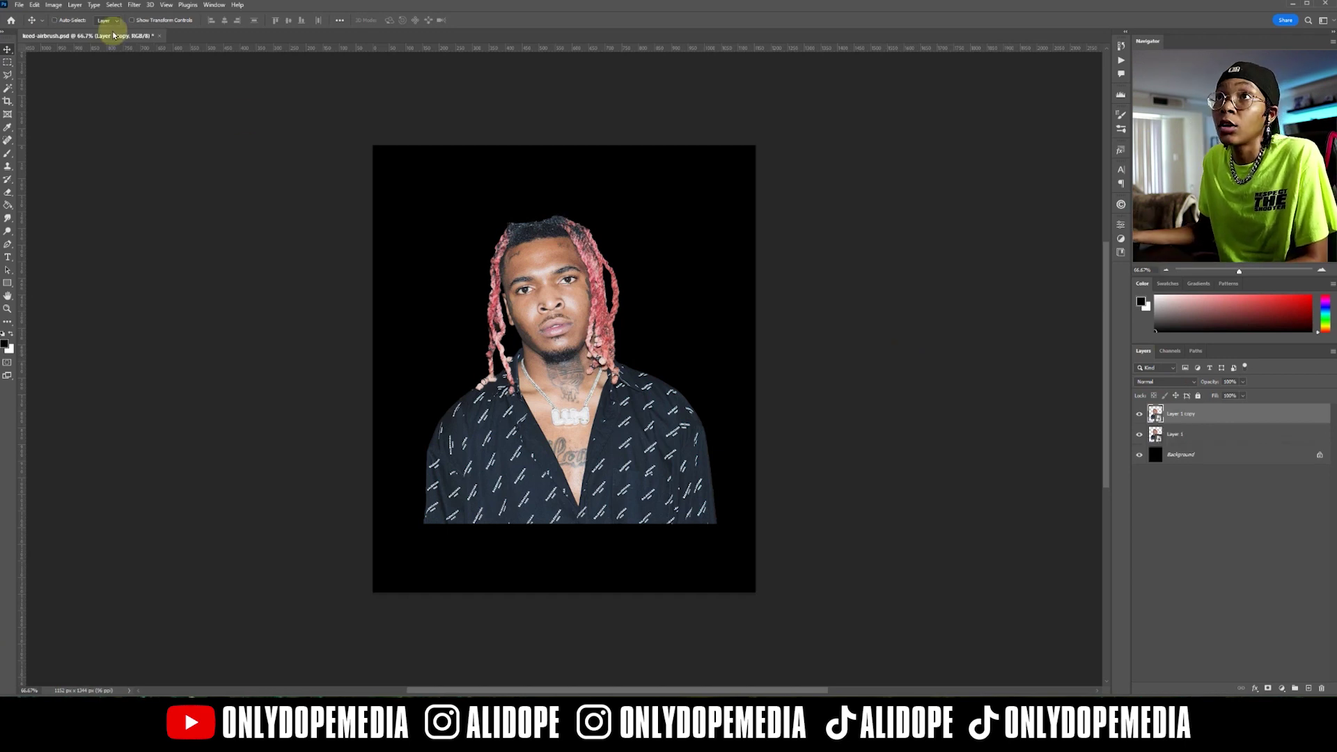
pyautogui.click(133, 4)
pyautogui.moveTo(202, 217)
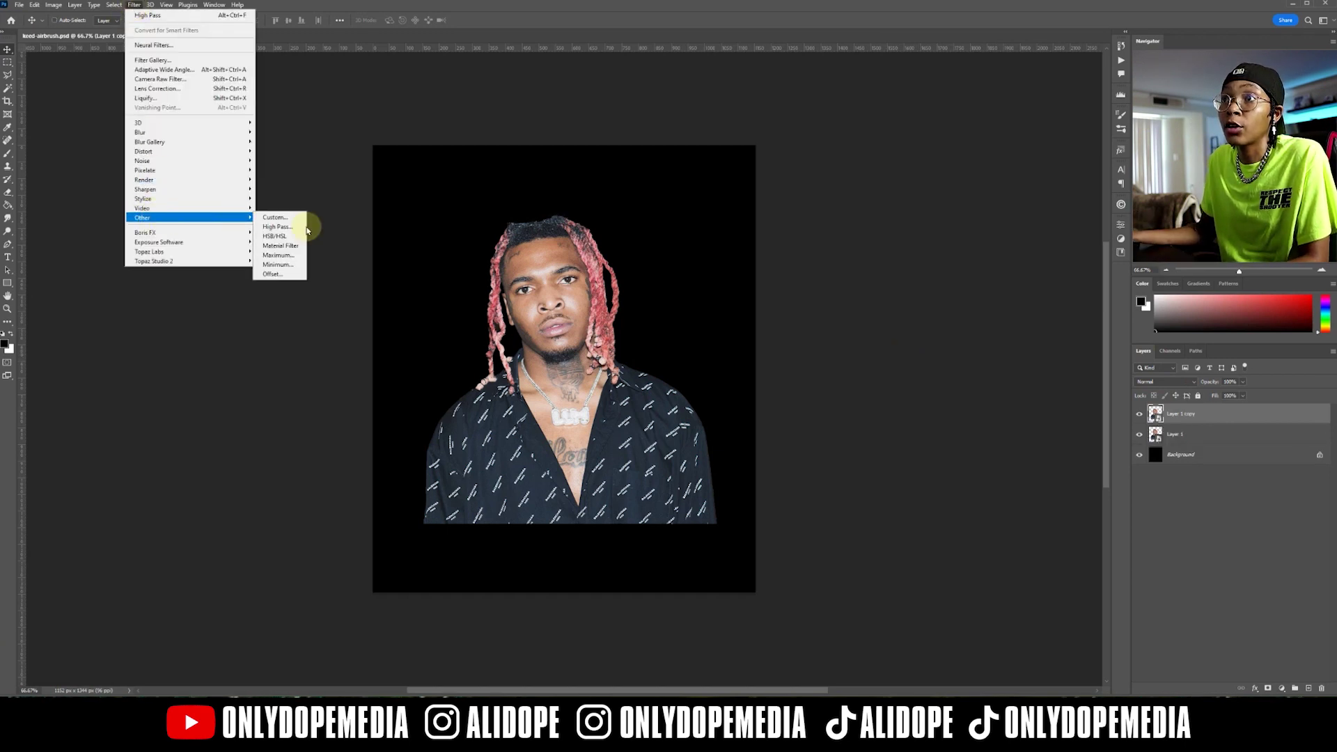
pyautogui.click(289, 226)
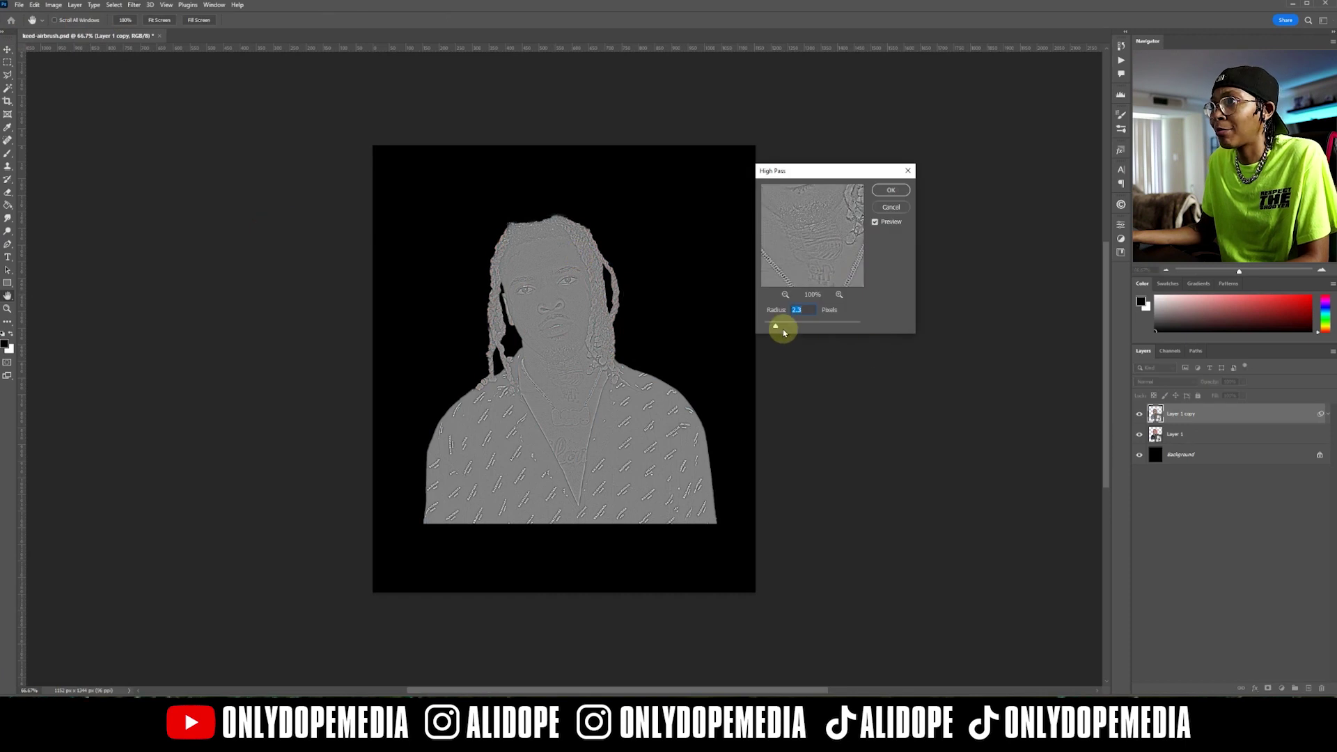
pyautogui.click(890, 189)
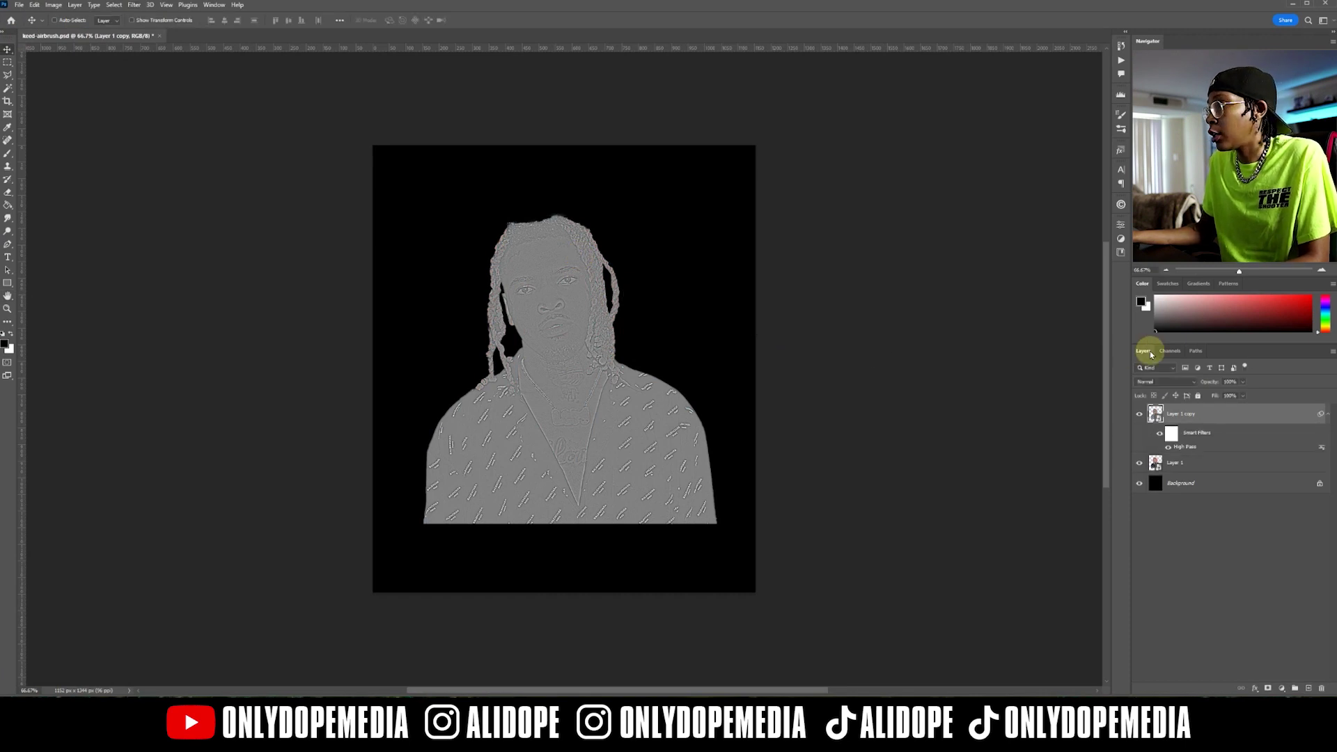
# Step: Collapse the smart filter list of the High Pass copy and set its blend mode to Linear Light
pyautogui.click(1328, 413)
pyautogui.click(1164, 382)
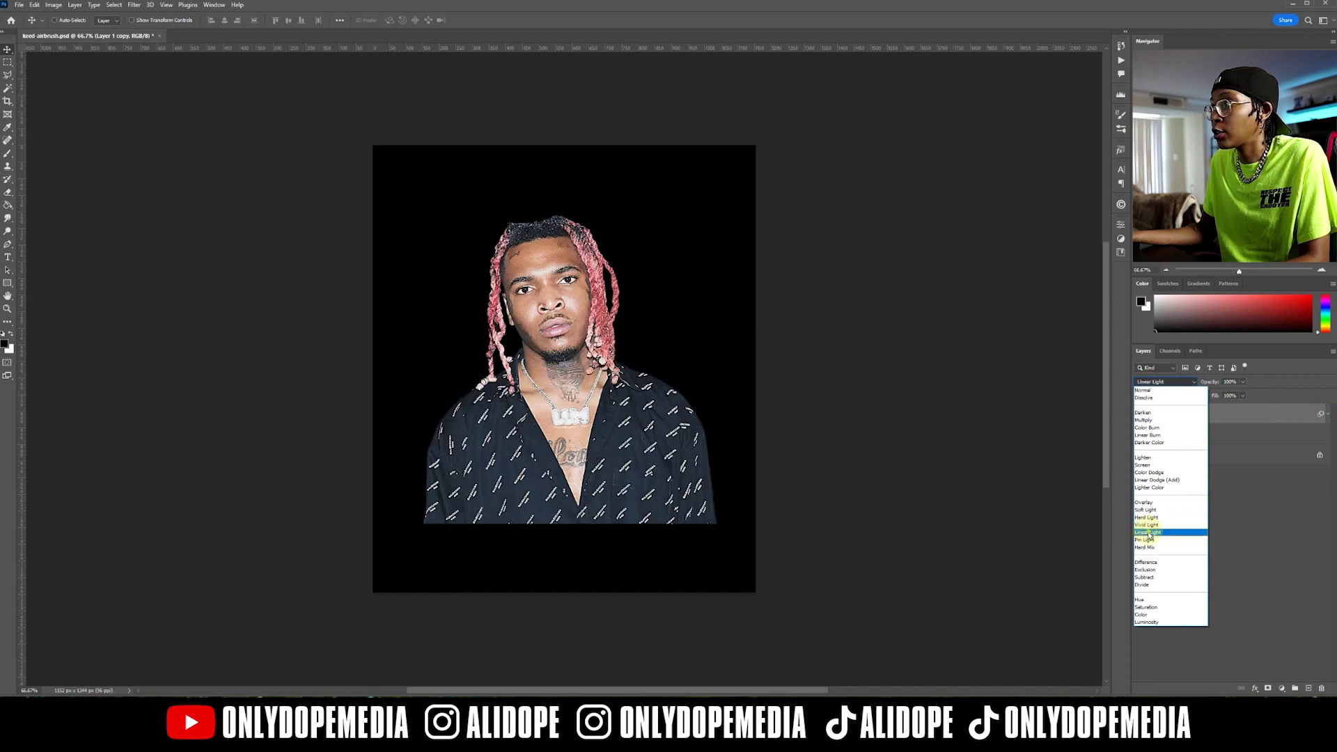
pyautogui.click(1149, 534)
# Step: Unlock the black Background layer and delete it
pyautogui.click(1194, 451)
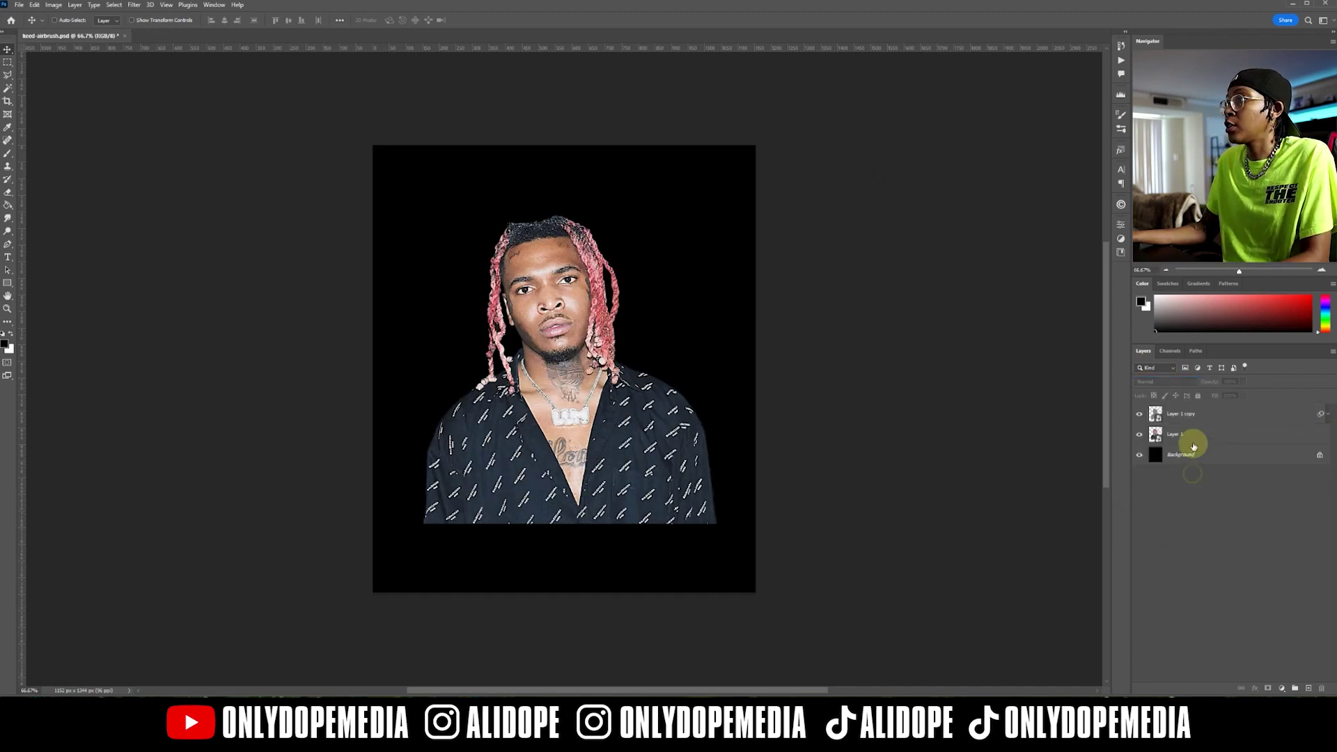
pyautogui.doubleClick(1296, 458)
pyautogui.press('Return')
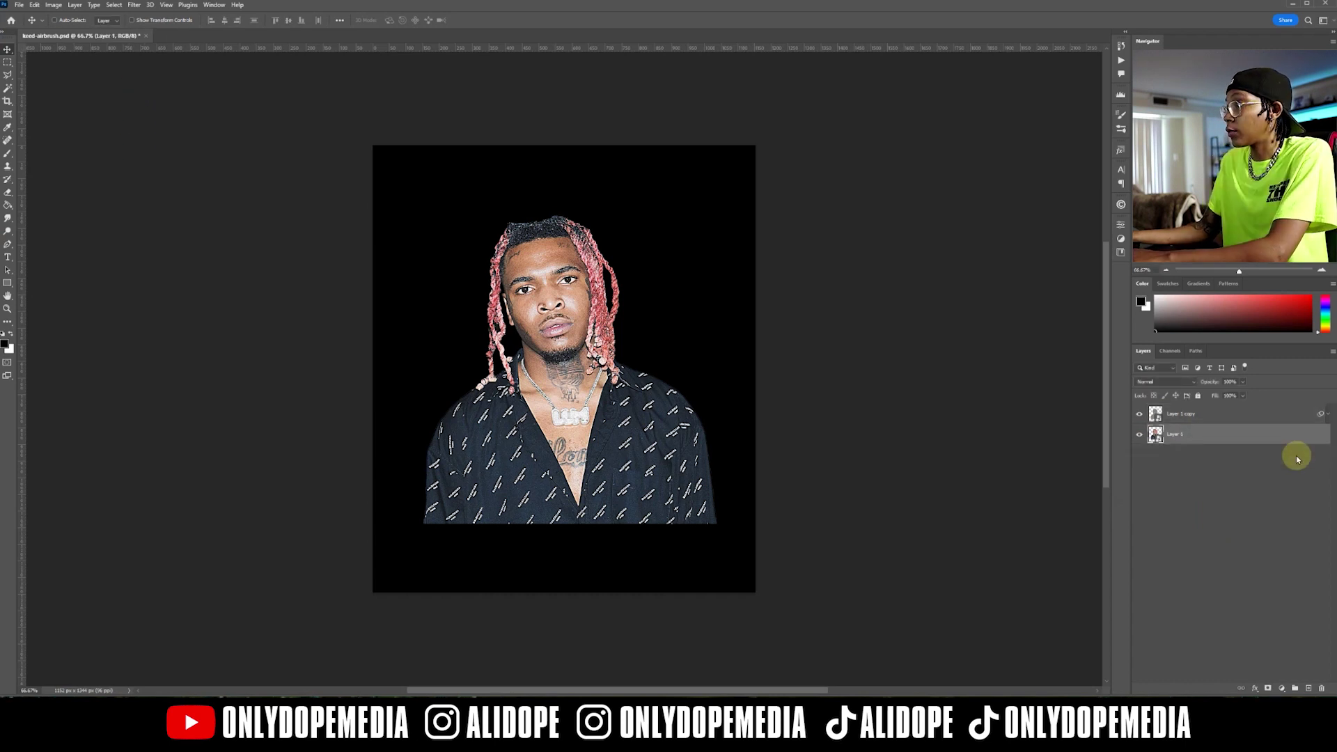
pyautogui.press('Delete')
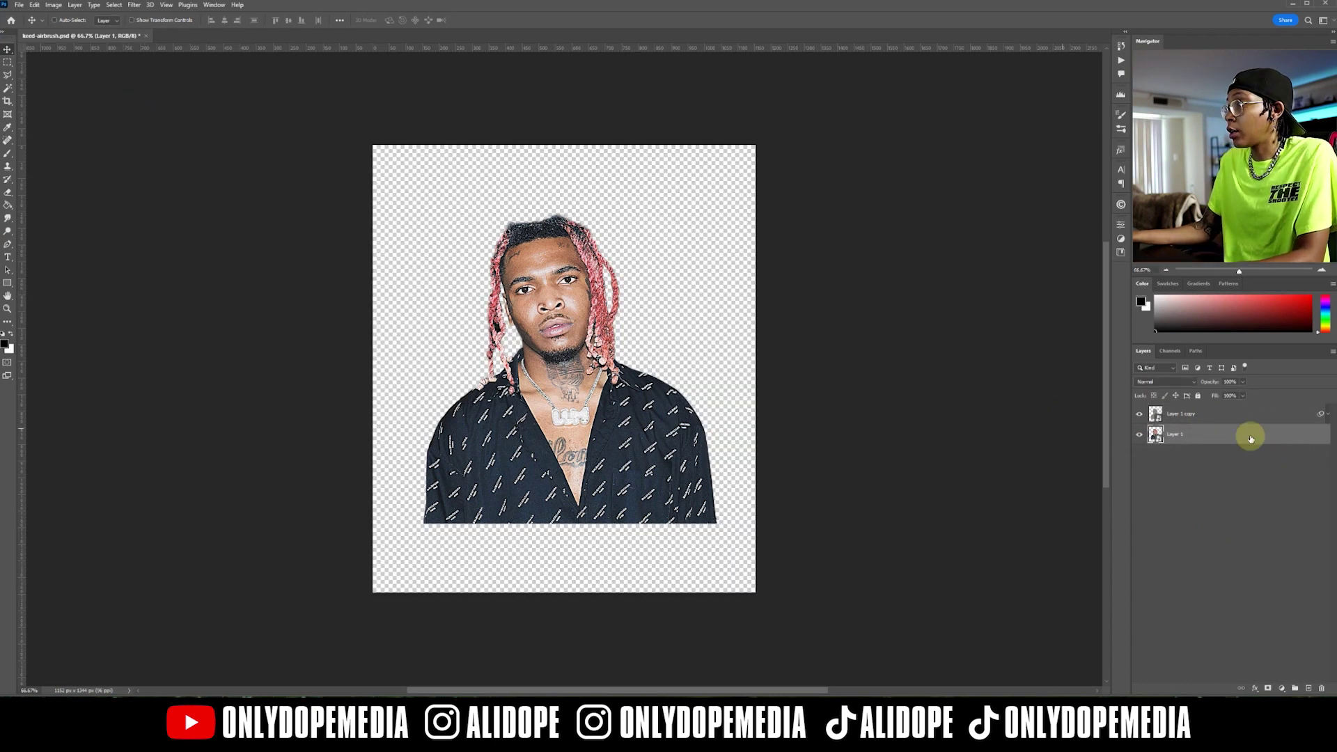
# Step: Merge the portrait layer and its High Pass copy into a single layer
pyautogui.keyDown('shift'); pyautogui.click(1269, 416); pyautogui.keyUp('shift')
pyautogui.rightClick(1269, 418)
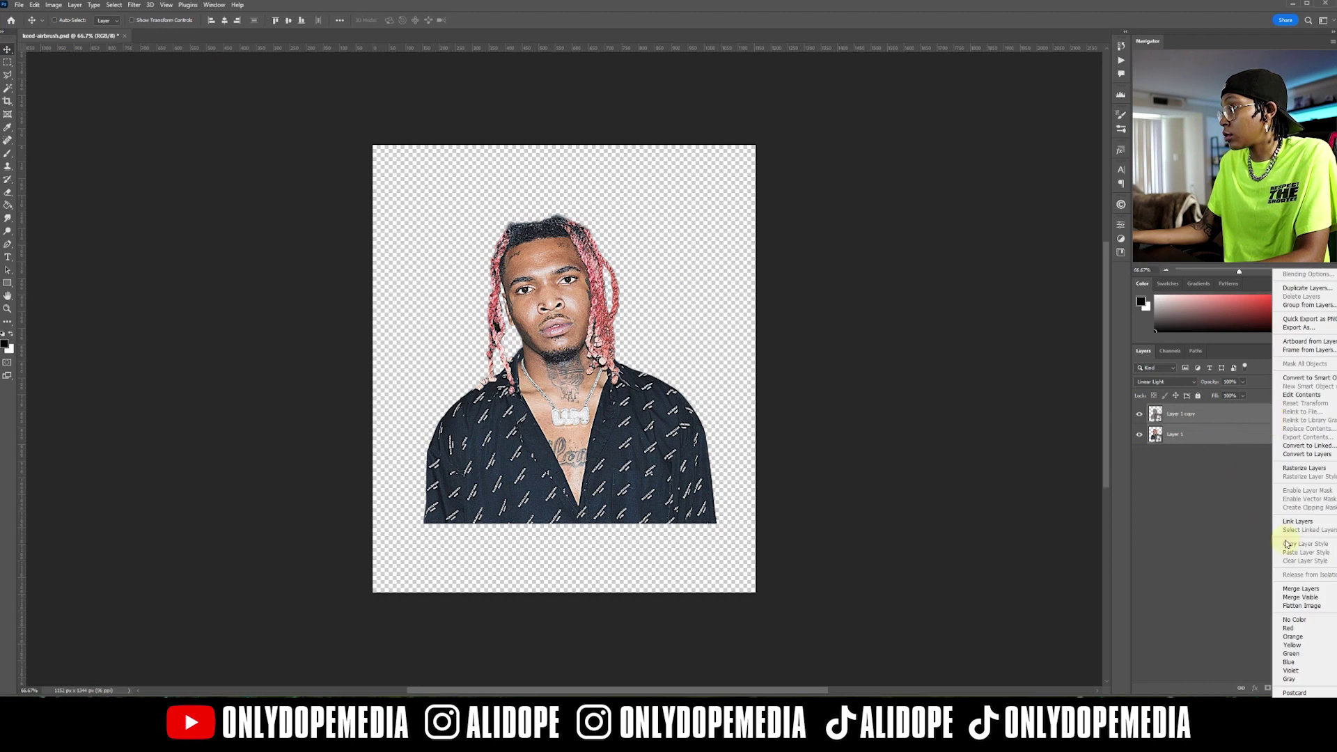
pyautogui.click(1330, 599)
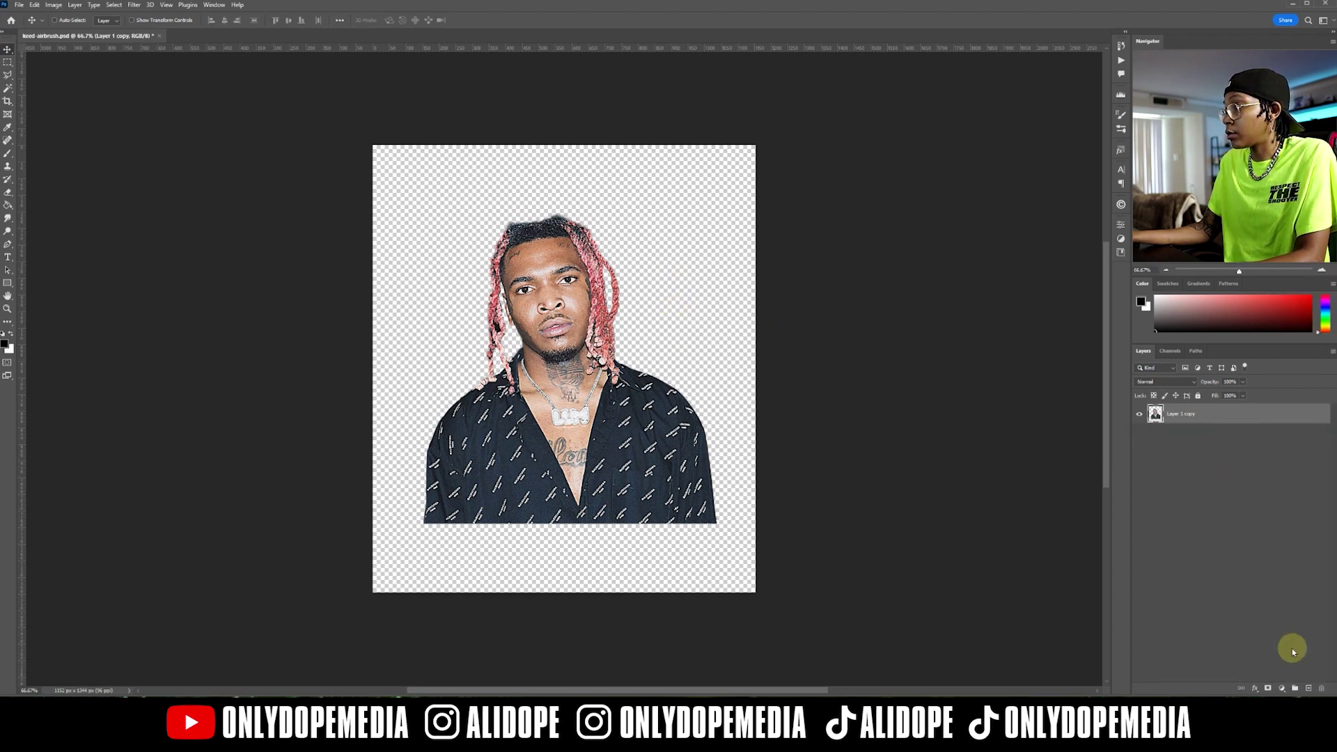
# Step: Add a new layer beneath the portrait and fill it with white
pyautogui.click(1309, 688)
pyautogui.moveTo(1202, 422); pyautogui.dragTo(1209, 451)
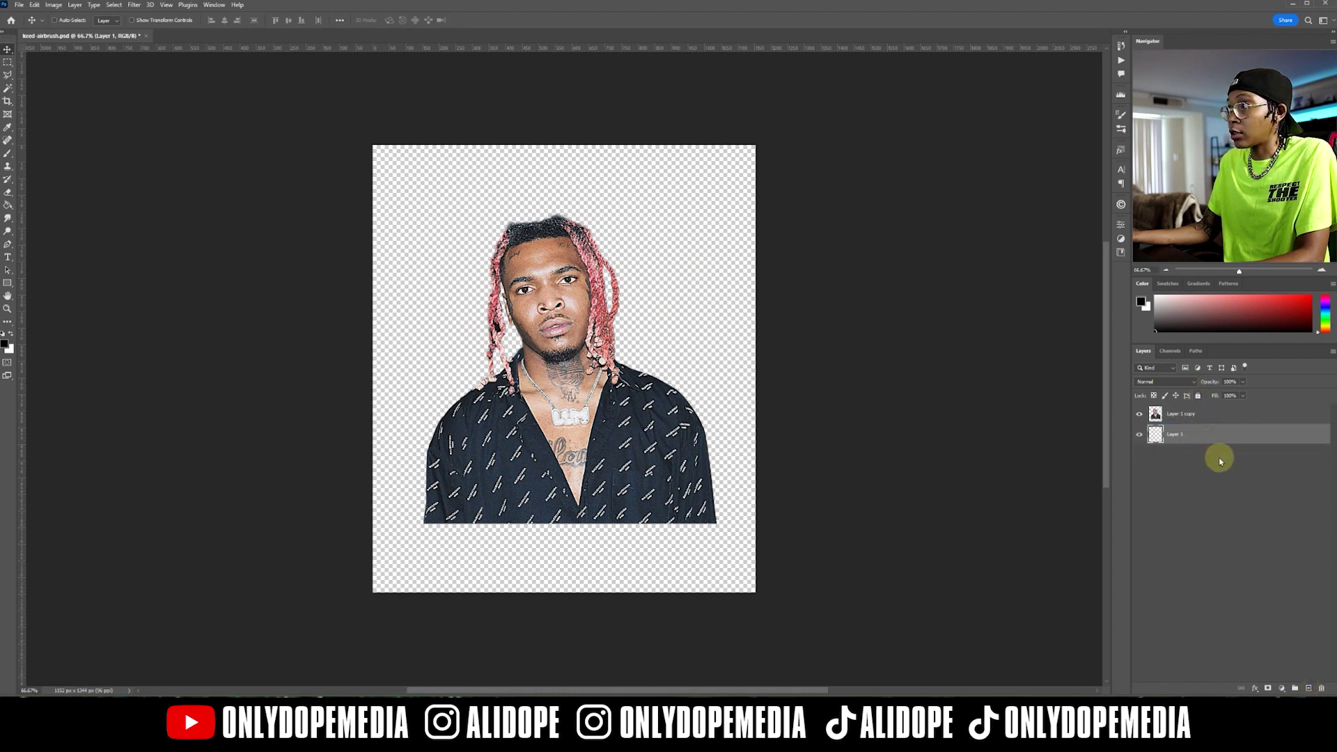
pyautogui.press('x')
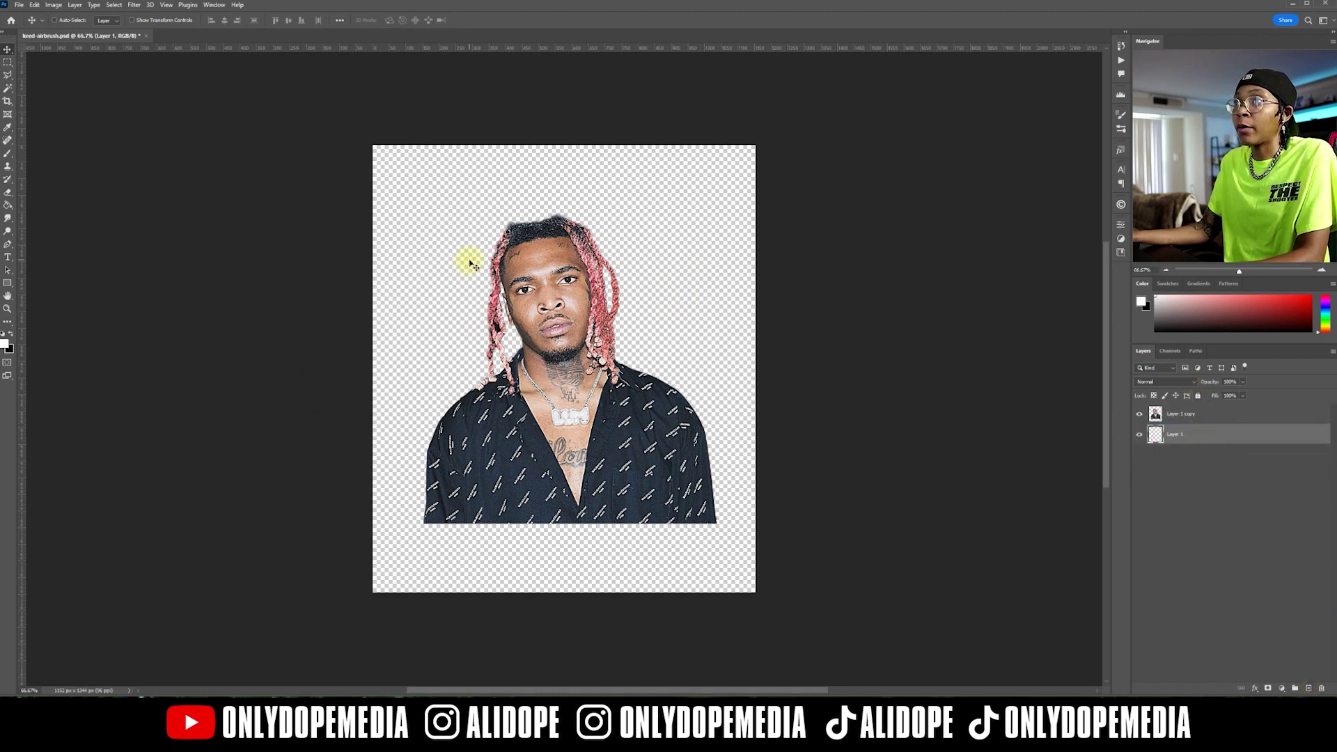
pyautogui.press('g')
pyautogui.click(404, 260)
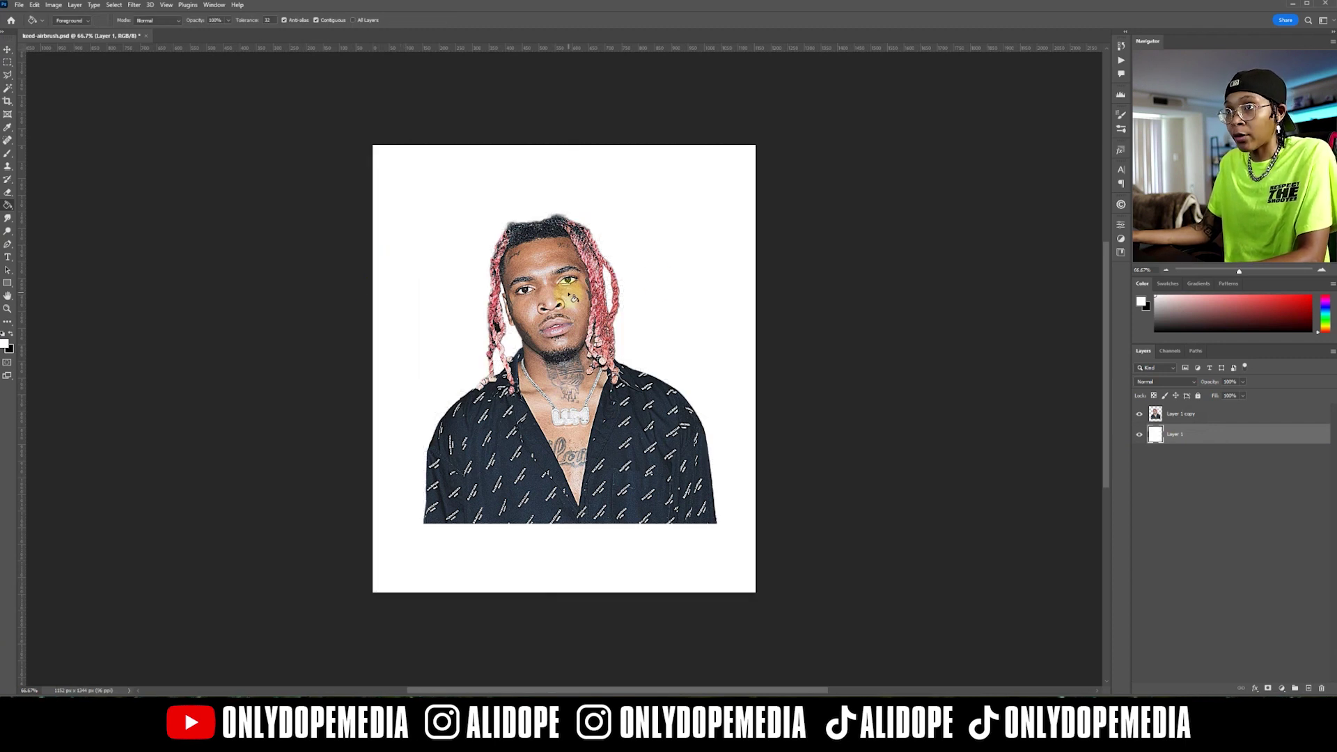
# Step: Choose a pale cream-orange foreground color and fill the background layer with it
pyautogui.click(6, 344)
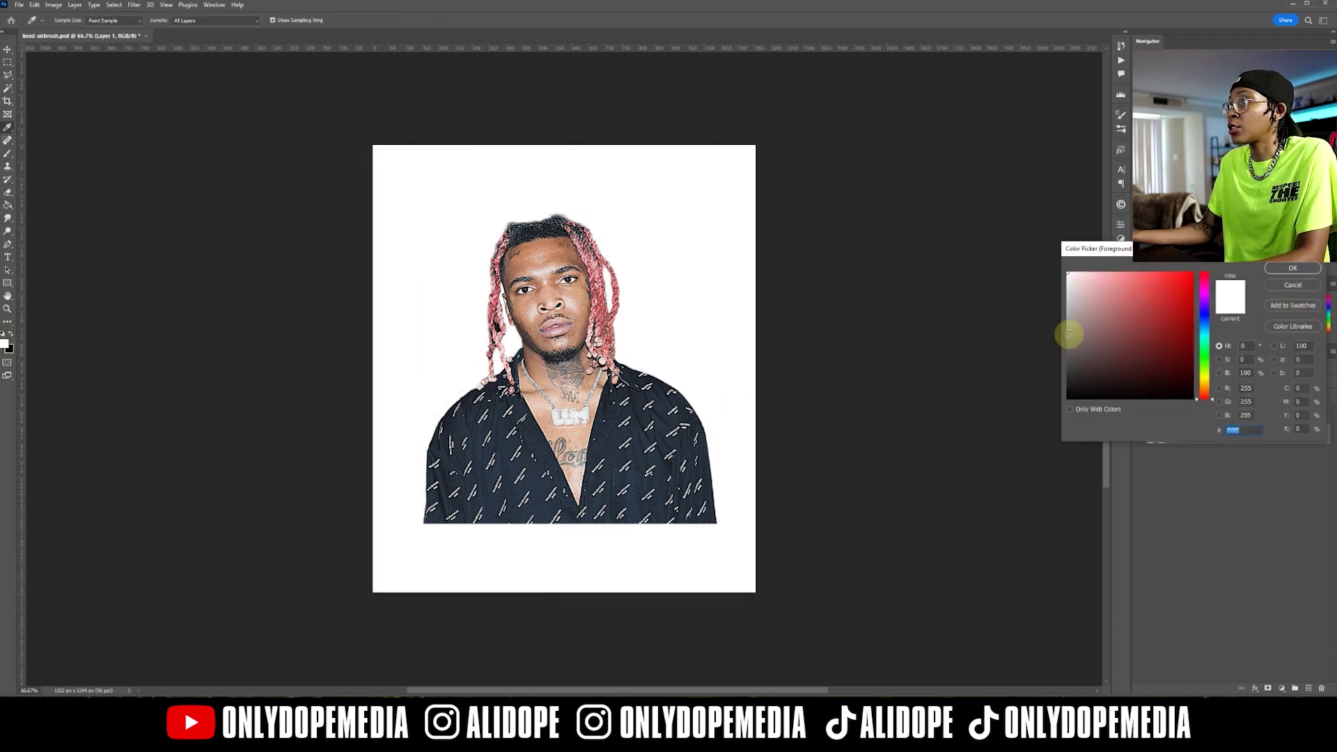
pyautogui.moveTo(1207, 398)
pyautogui.mouseDown()
pyautogui.moveTo(1206, 378)
pyautogui.moveTo(1208, 391)
pyautogui.mouseUp()
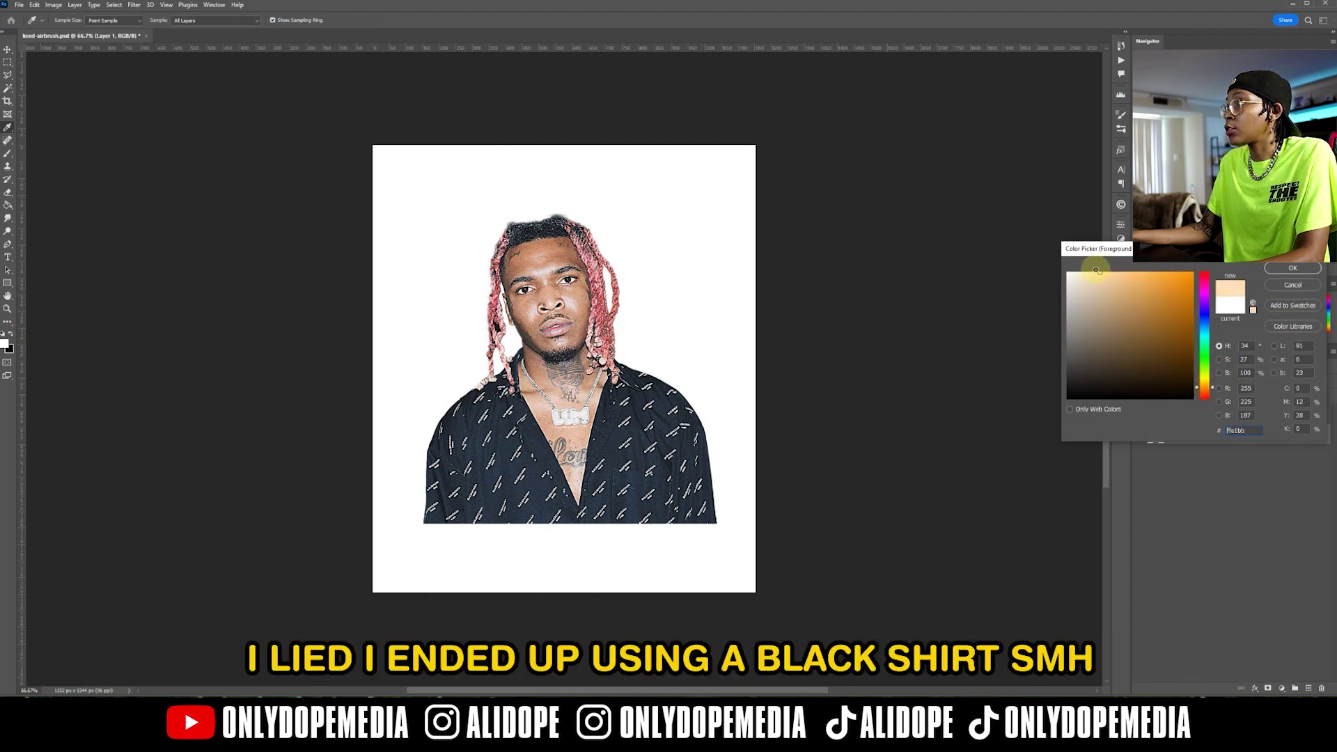
pyautogui.click(1292, 268)
pyautogui.press('g')
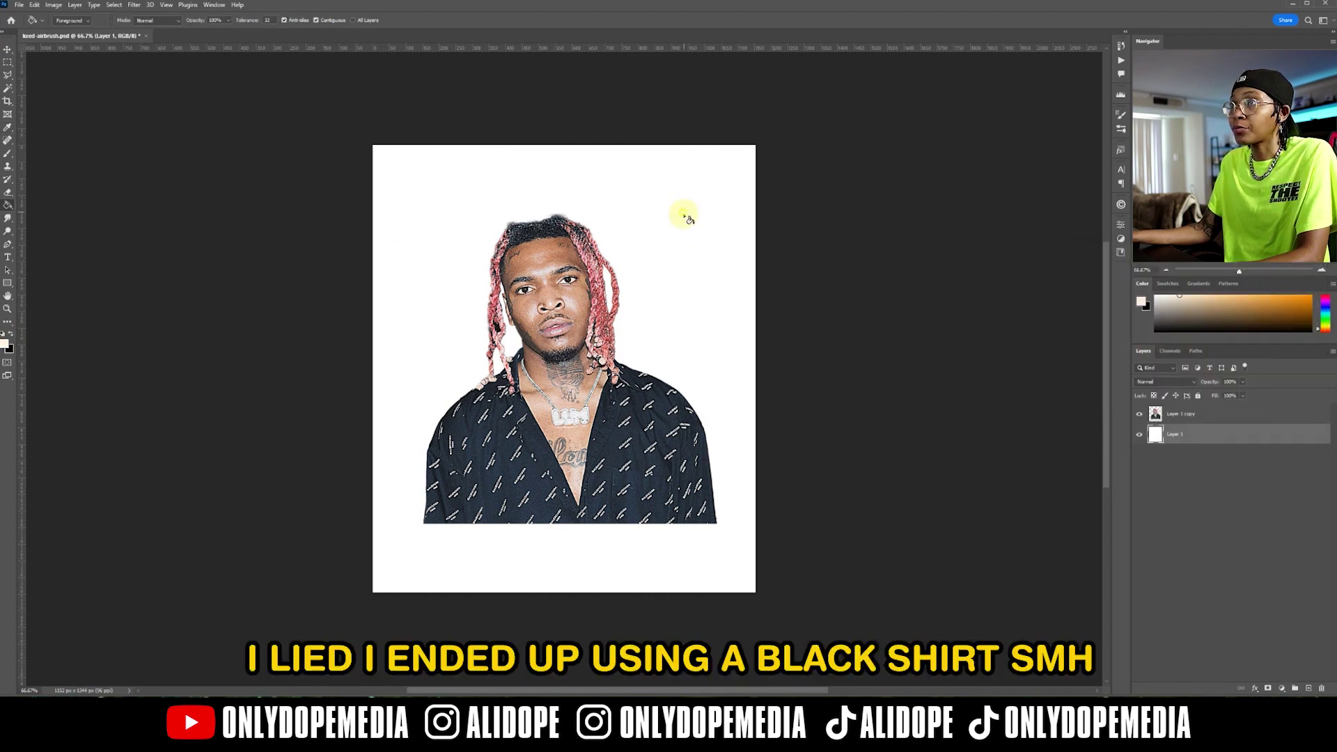
pyautogui.click(683, 216)
pyautogui.press('v')
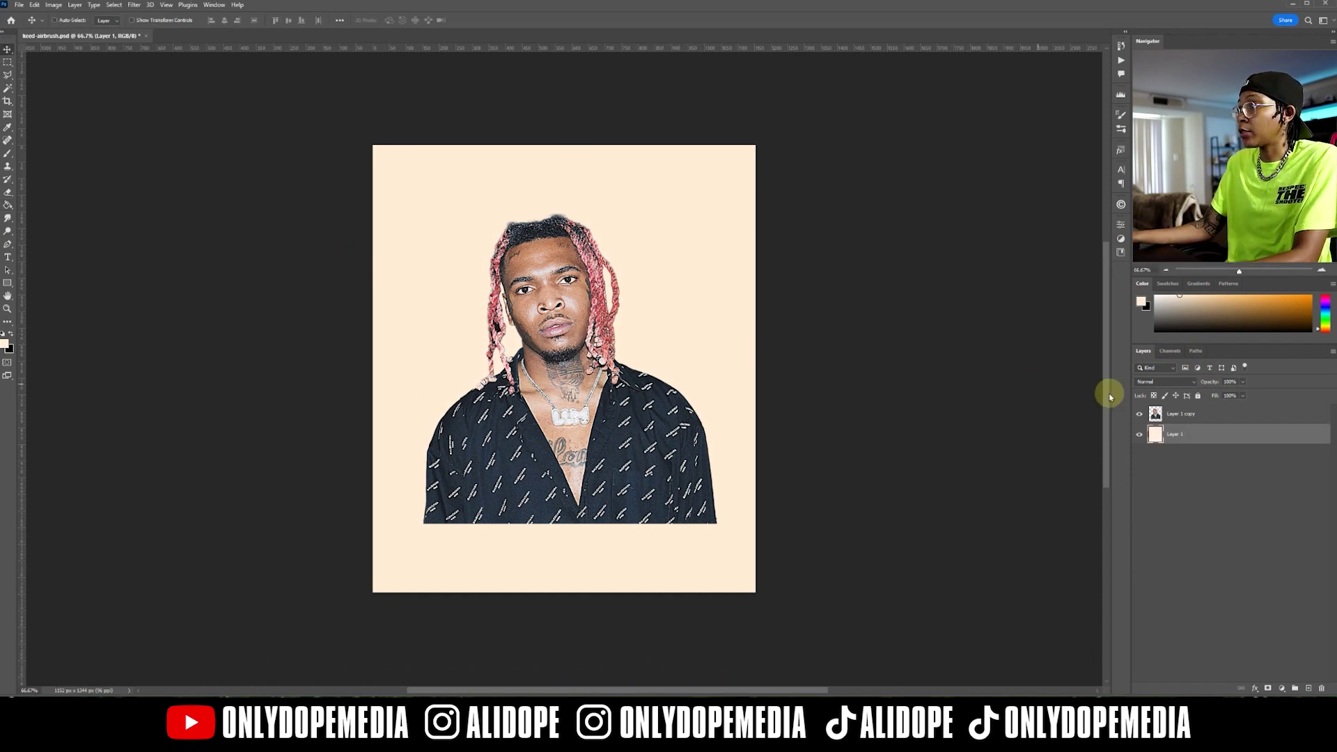
# Step: Convert the merged portrait layer to a smart object and duplicate it
pyautogui.rightClick(1226, 413)
pyautogui.click(1261, 432)
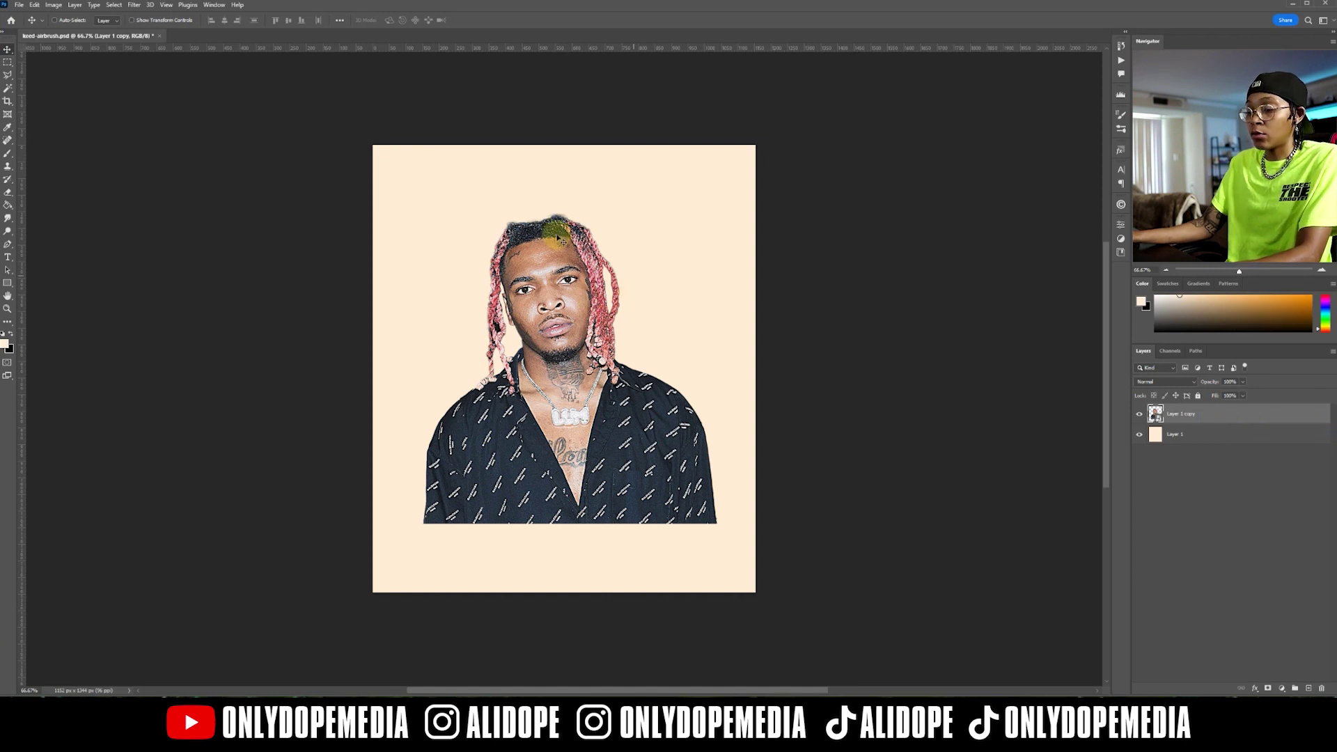
pyautogui.hotkey('ctrl', '+')
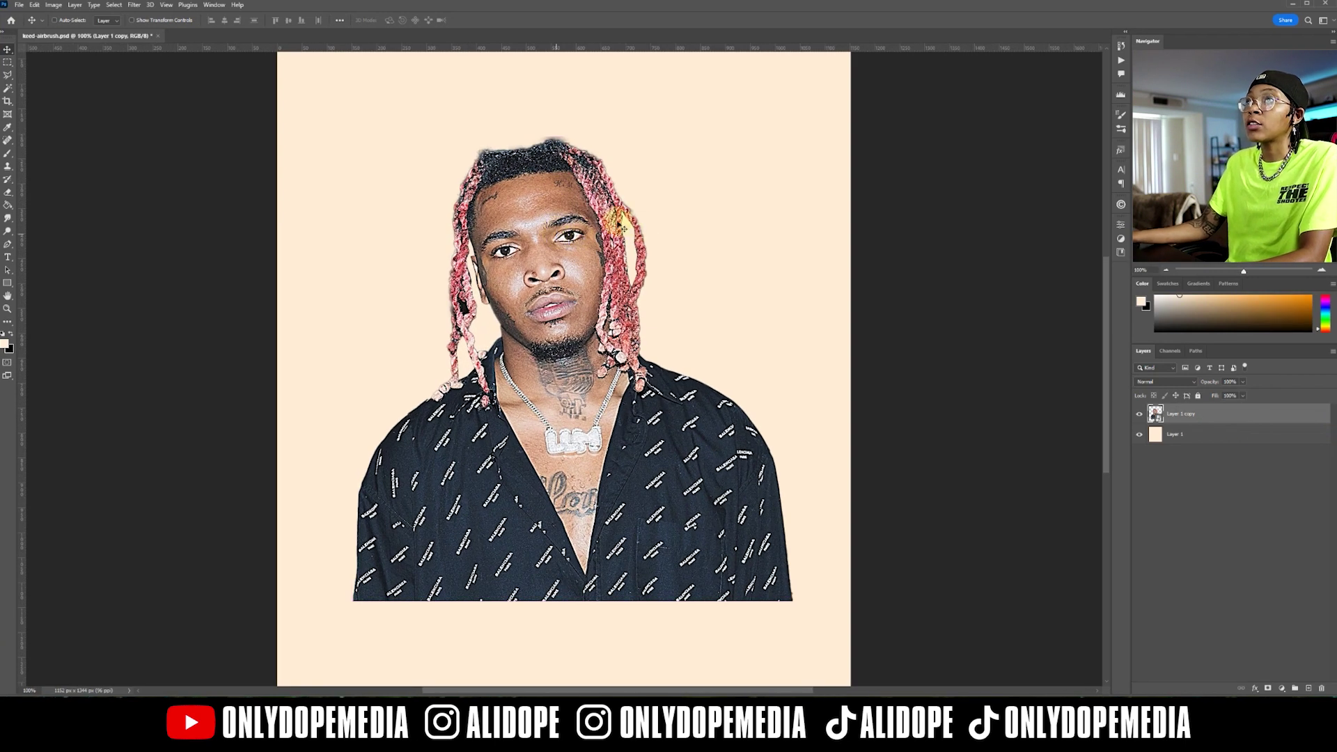
pyautogui.hotkey('ctrl', 'j')
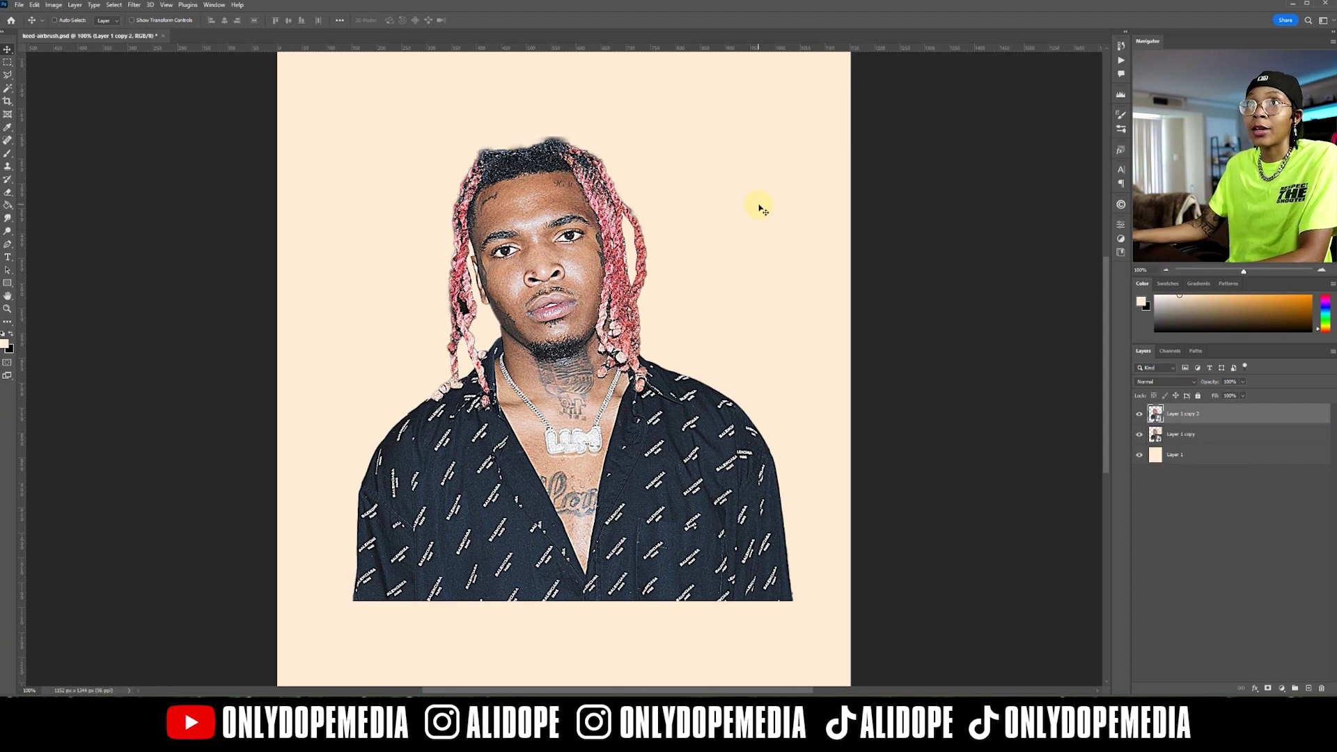
# Step: Open the Oil Paint filter for the duplicated portrait and set its Stylization to 1.4
pyautogui.click(134, 5)
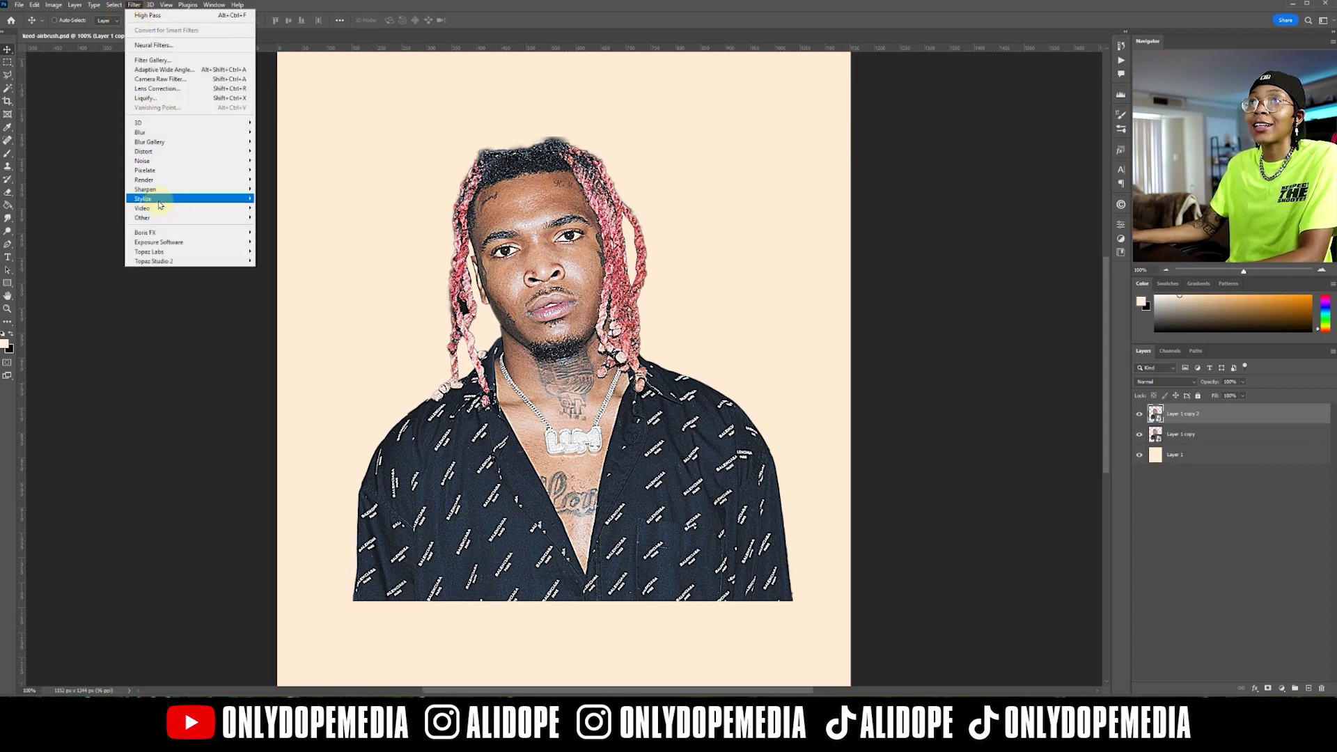
pyautogui.moveTo(160, 202)
pyautogui.click(270, 237)
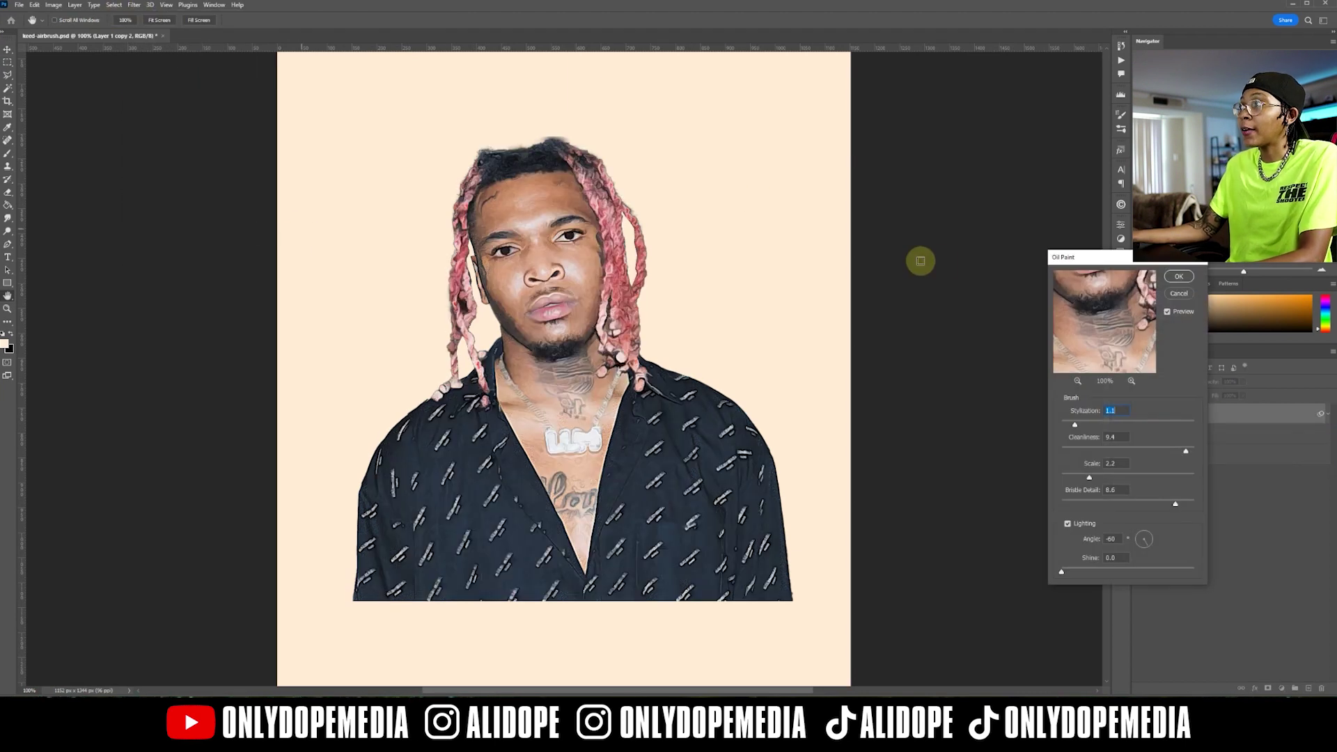
pyautogui.click(574, 246)
pyautogui.moveTo(585, 185); pyautogui.dragTo(612, 337)
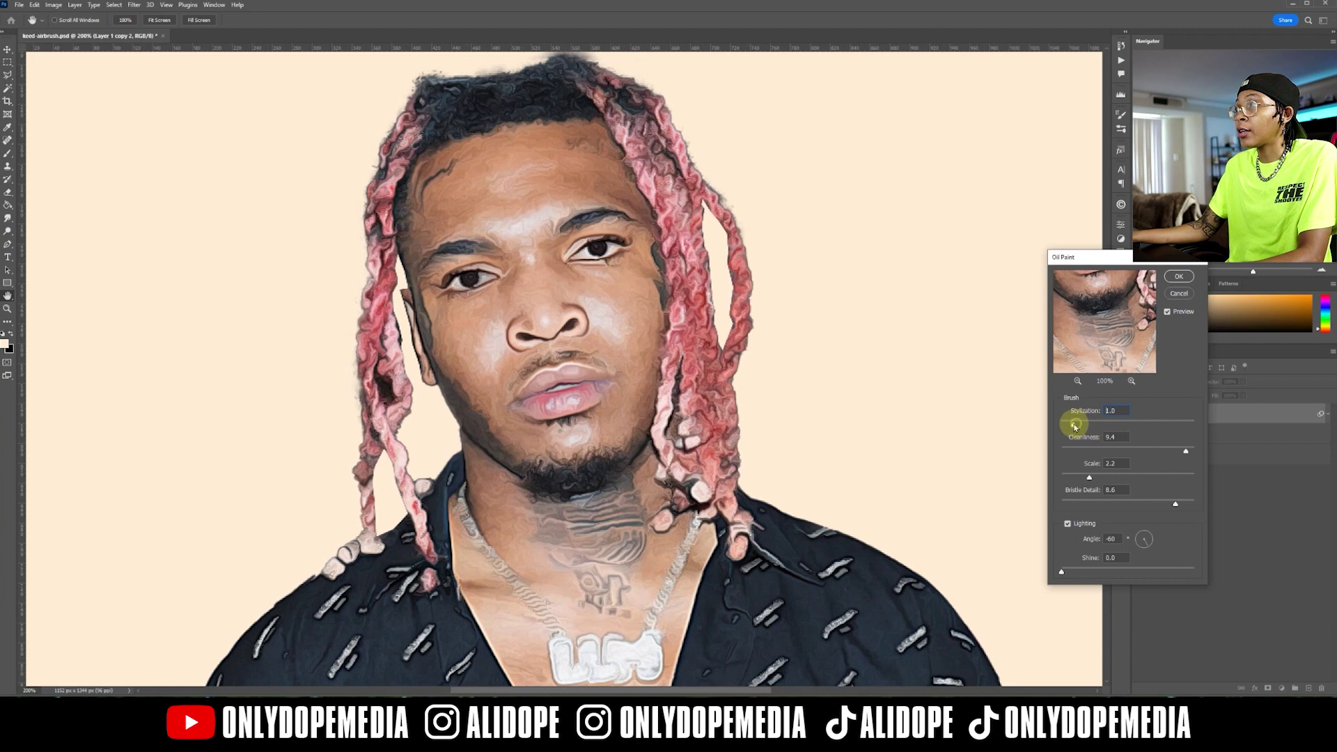
pyautogui.moveTo(1097, 423)
pyautogui.mouseDown()
pyautogui.moveTo(1113, 421)
pyautogui.moveTo(1085, 428)
pyautogui.mouseUp()
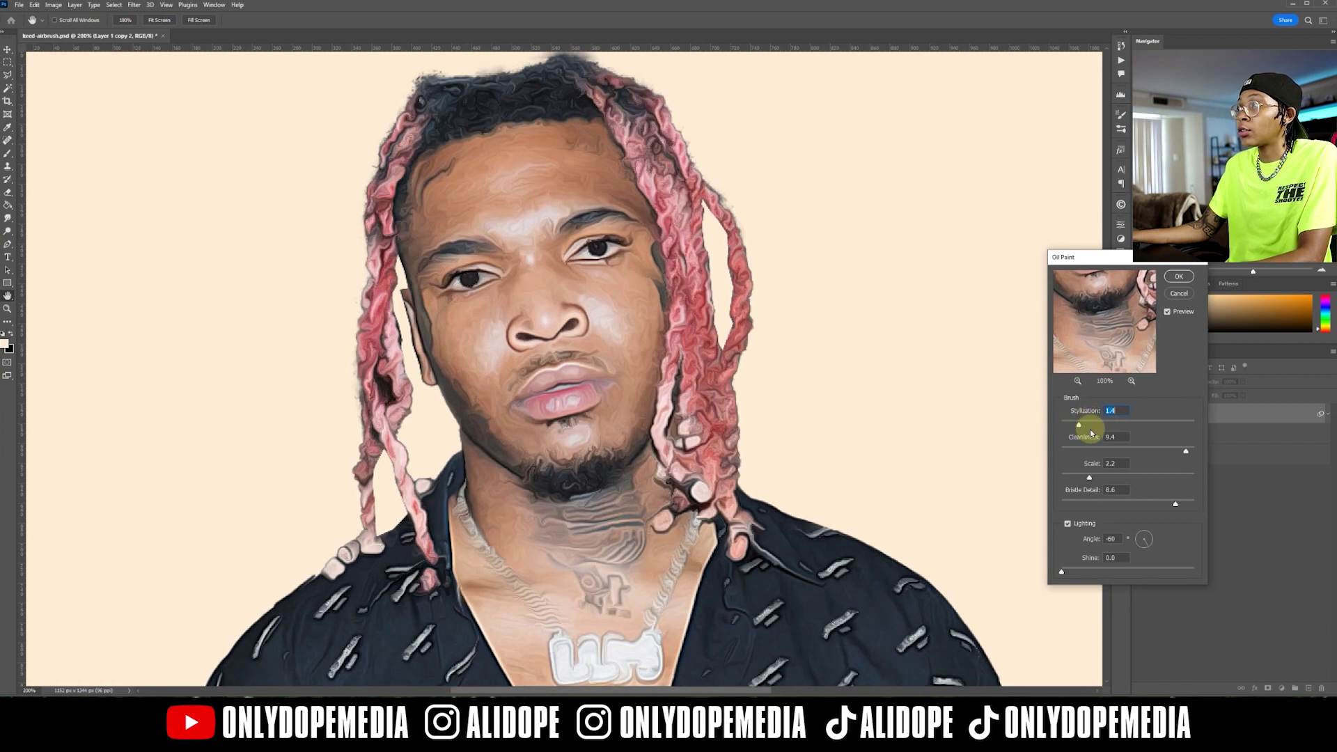
# Step: Set the Oil Paint Cleanliness, Scale and Bristle Detail to 10 and the Stylization to 2.0
pyautogui.doubleClick(1112, 438)
pyautogui.write('10')
pyautogui.doubleClick(1117, 463)
pyautogui.write('10')
pyautogui.doubleClick(1113, 488)
pyautogui.write('10')
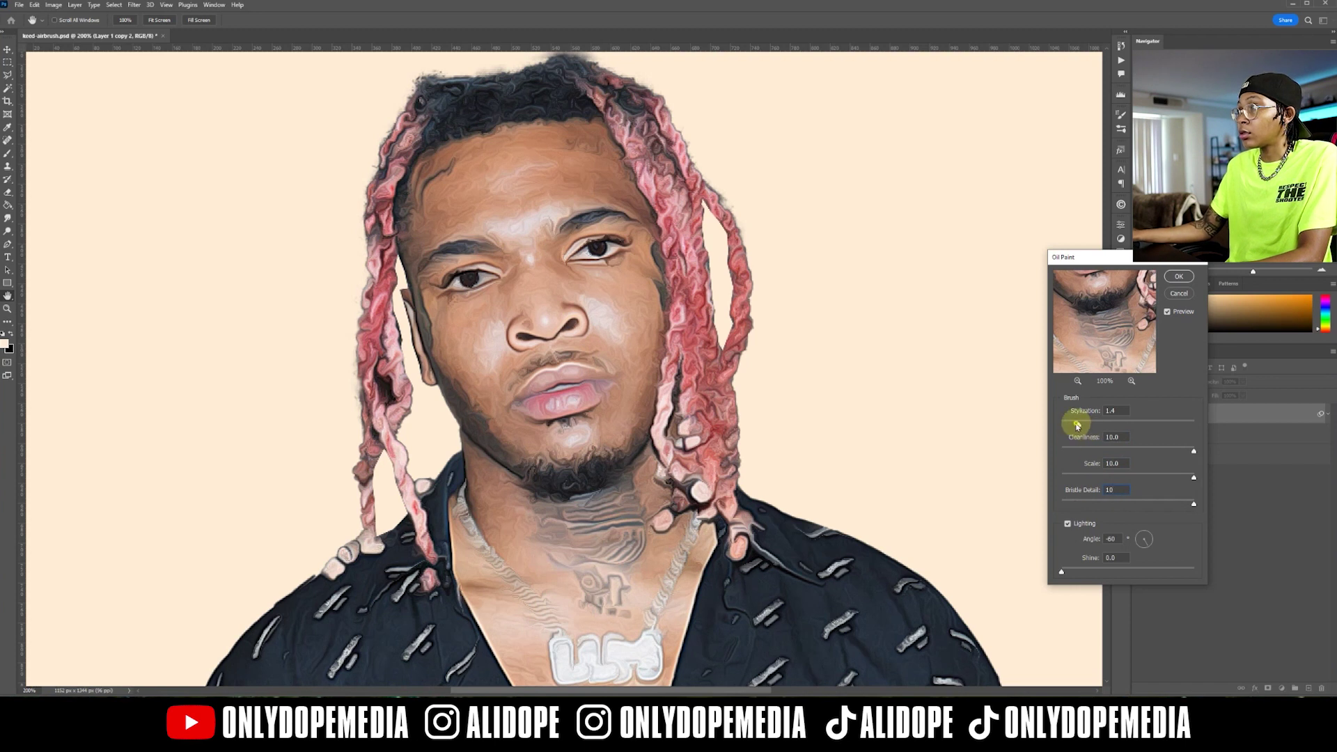
pyautogui.moveTo(1083, 427); pyautogui.dragTo(1085, 427)
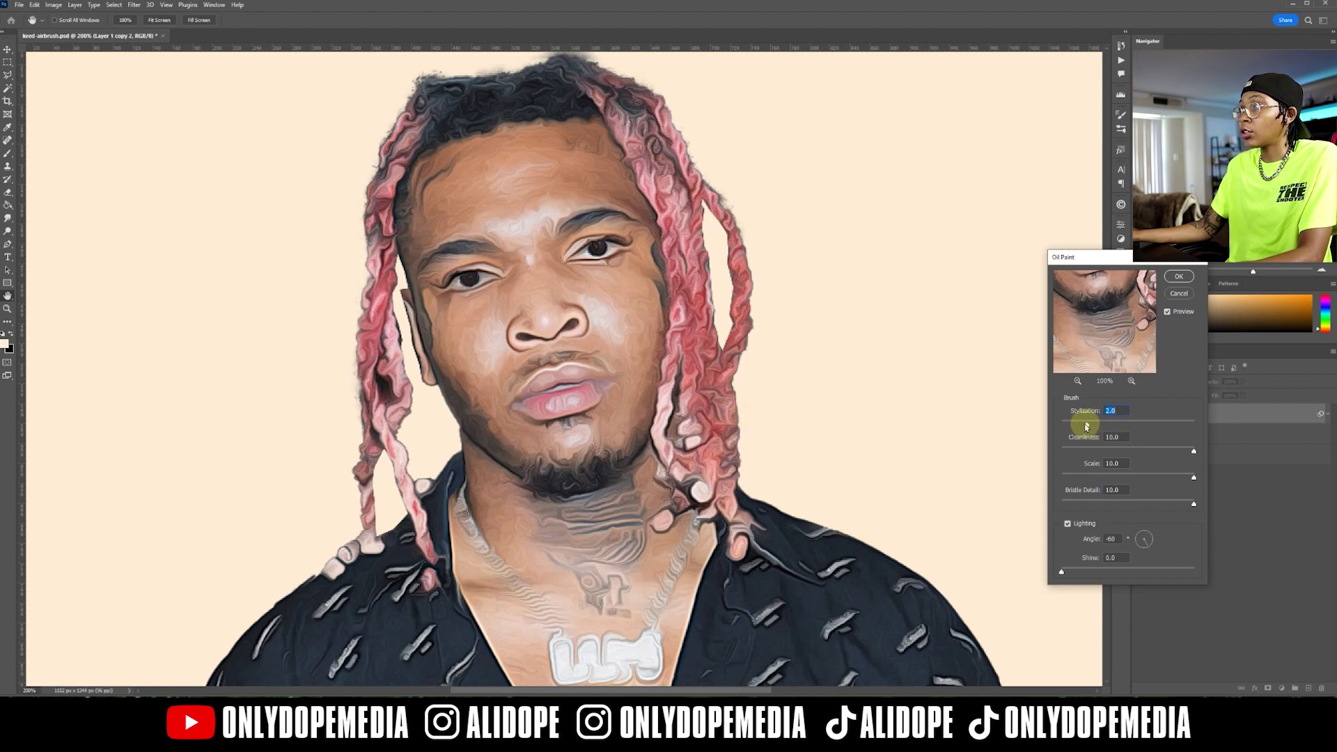
pyautogui.click(573, 534)
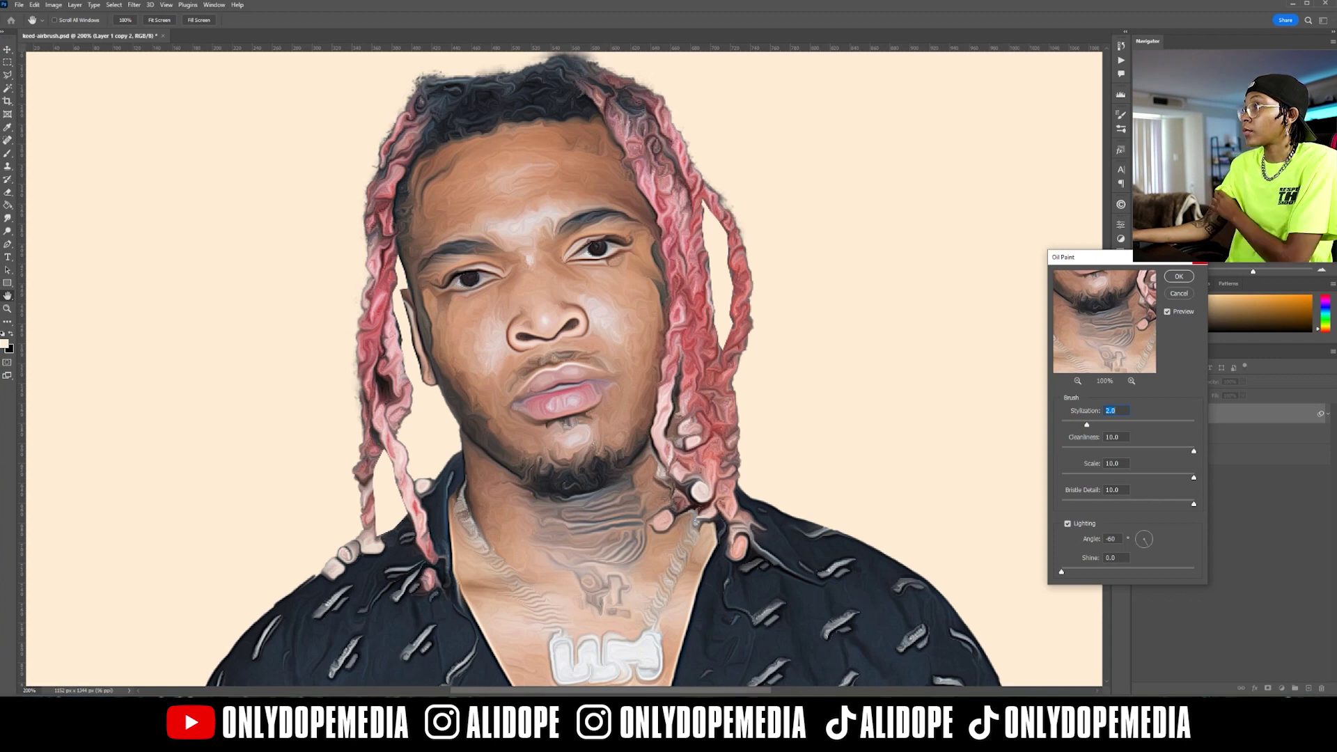
# Step: Apply the Oil Paint filter with Stylization at 2.0 and collapse the layer's smart filter list
pyautogui.scroll(-3, 647, 352)
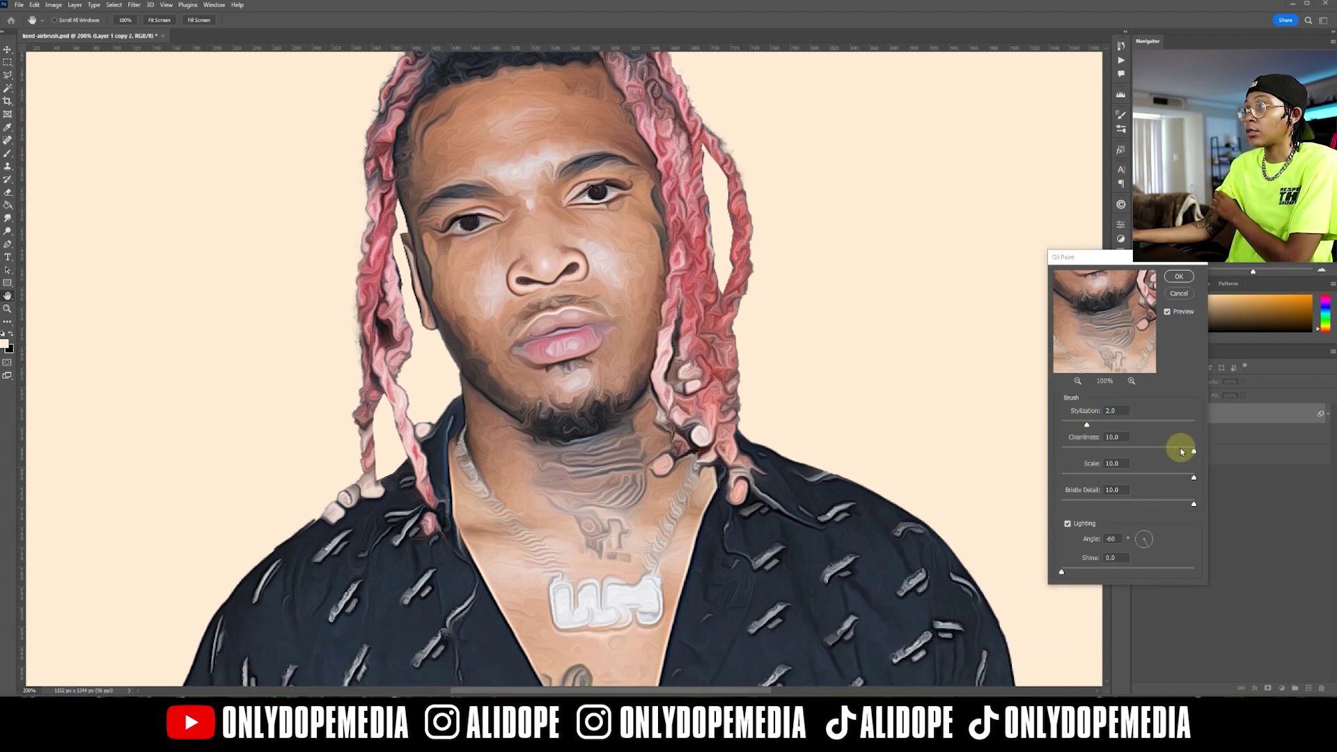
pyautogui.click(1085, 423)
pyautogui.moveTo(1078, 427); pyautogui.dragTo(1090, 426)
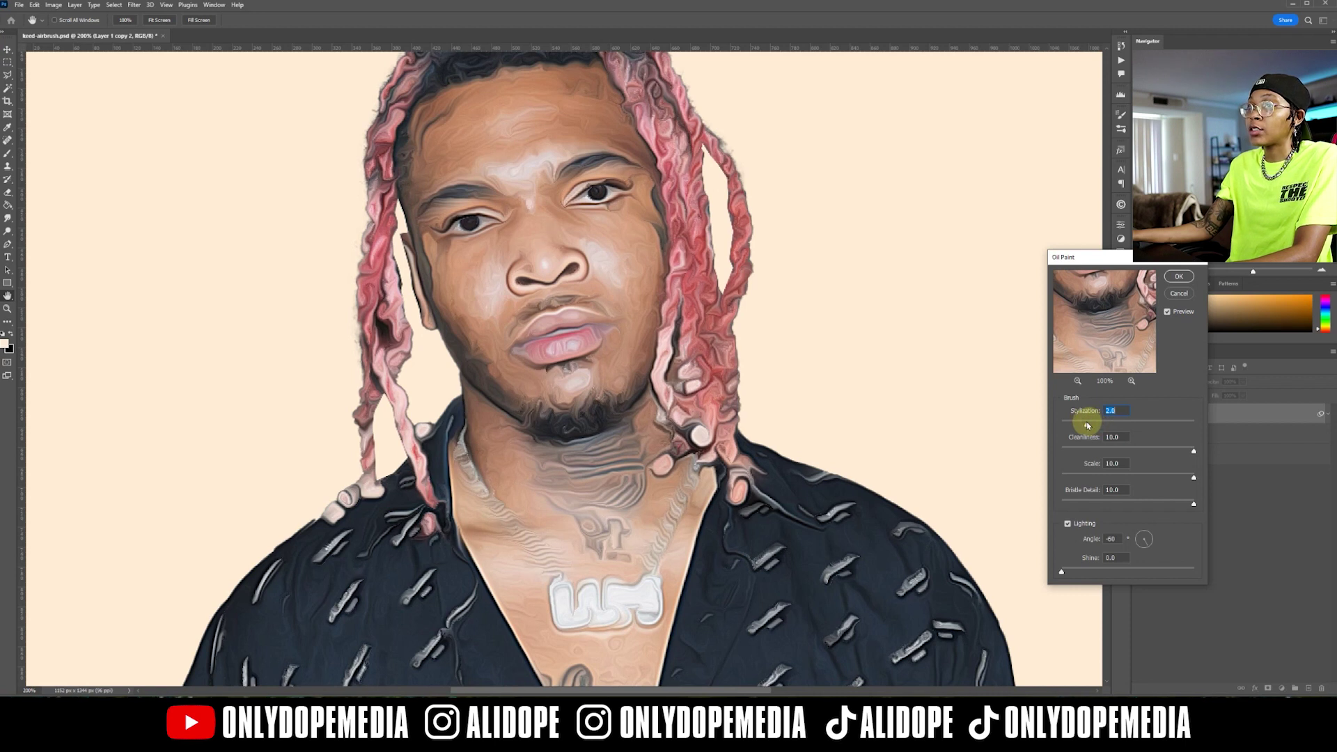
pyautogui.click(1178, 276)
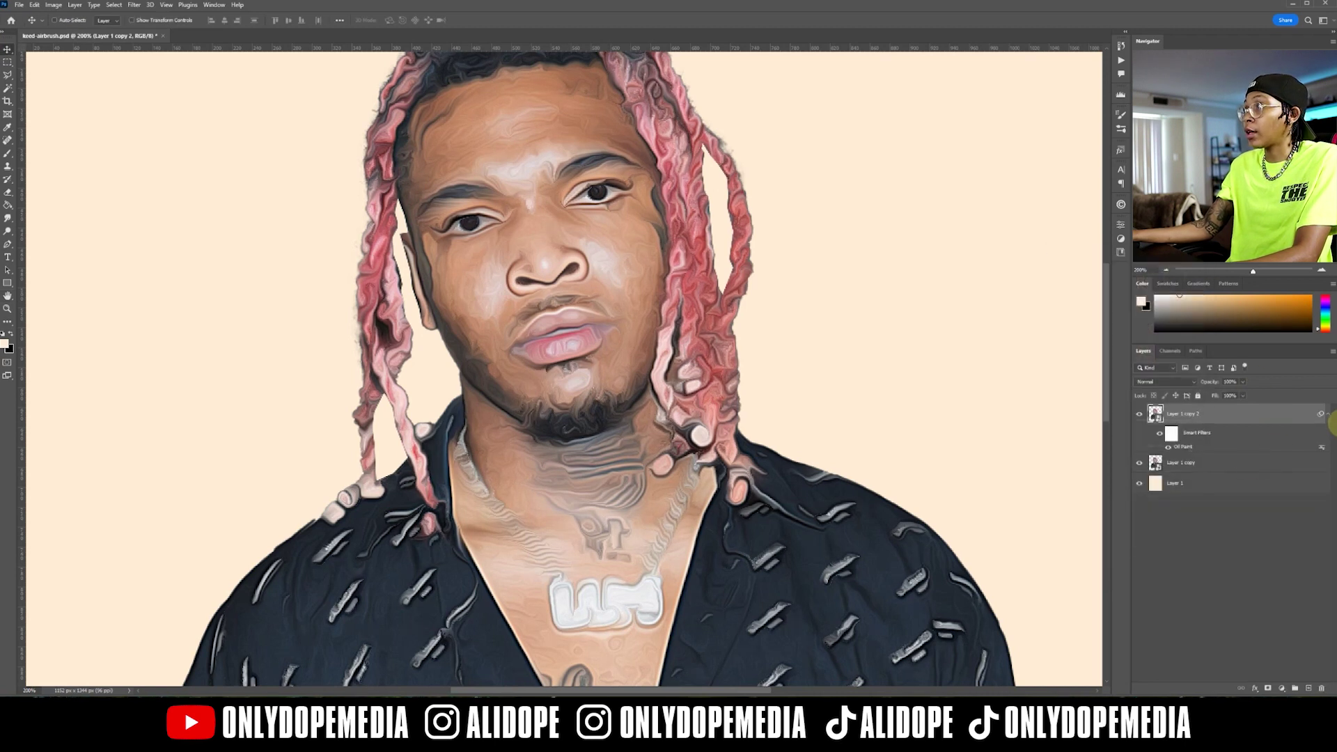
pyautogui.click(1327, 413)
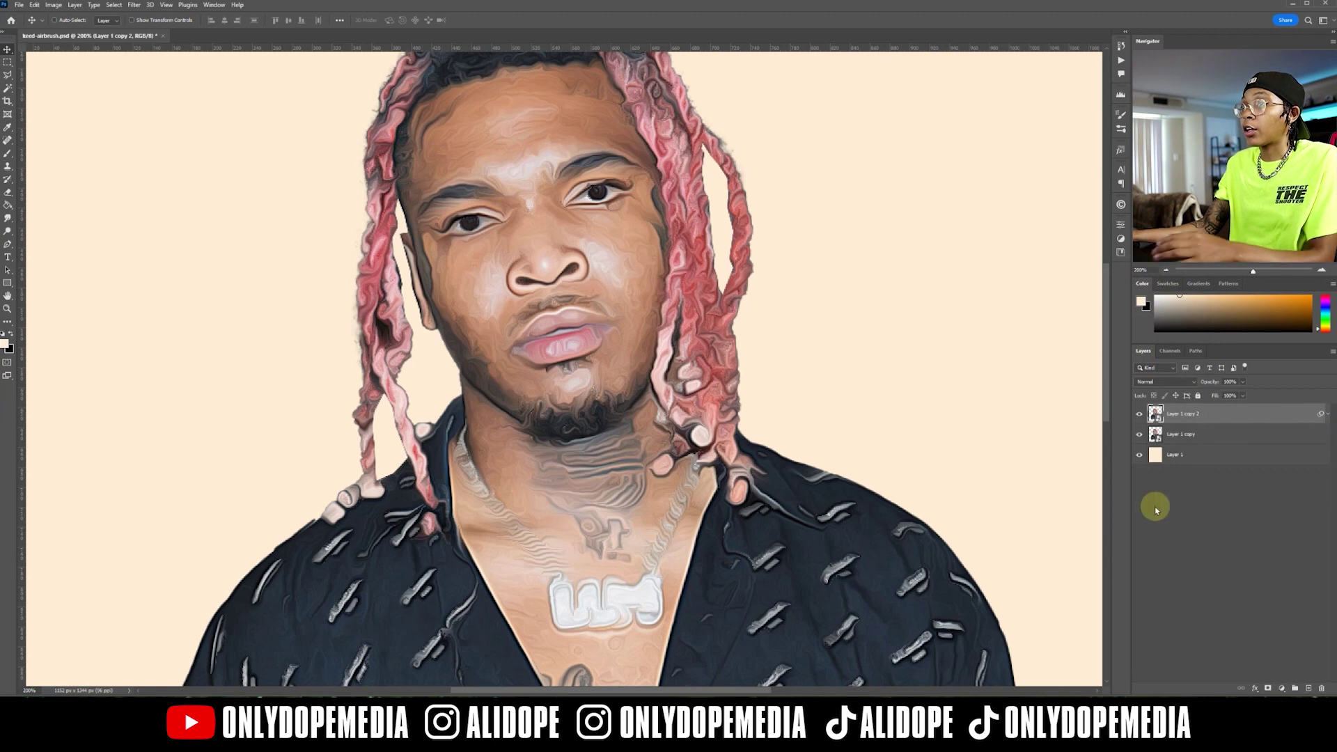
# Step: Keep the oil-painted layer's blend mode at Normal and duplicate the layer
pyautogui.click(1179, 383)
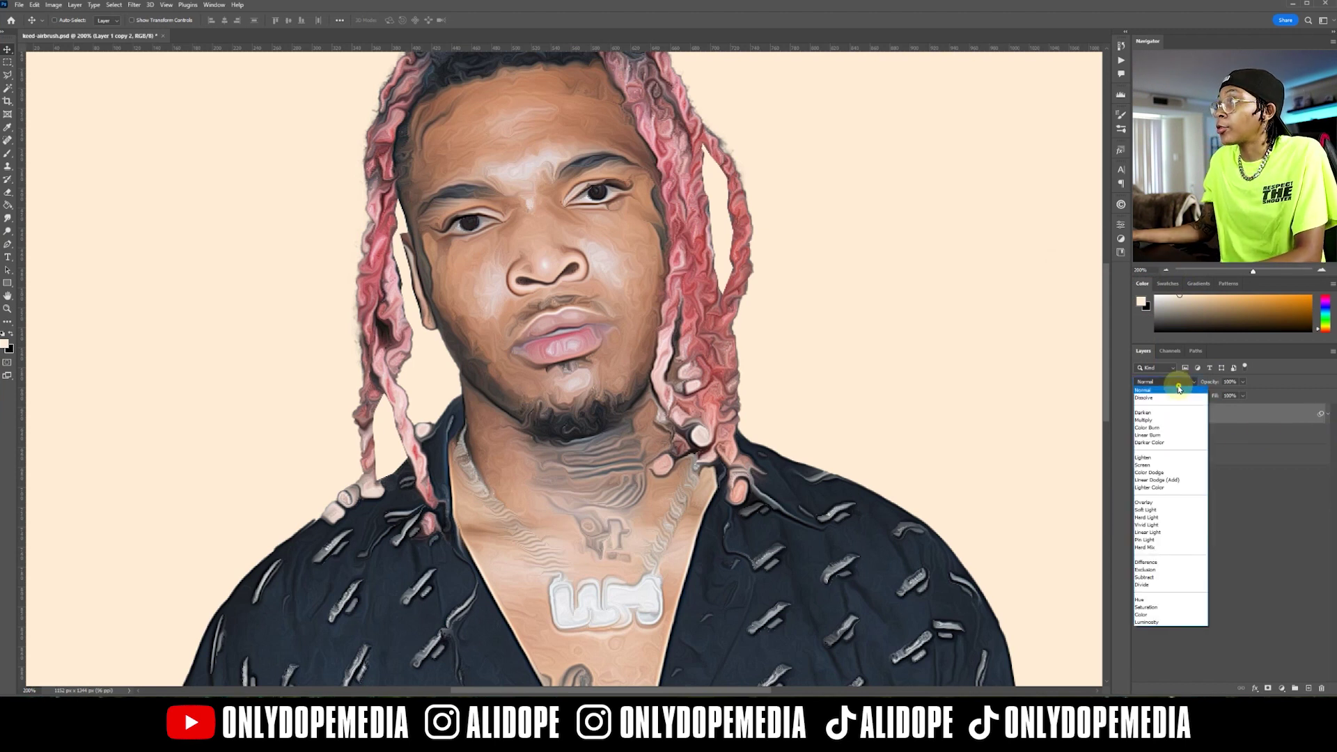
pyautogui.click(1180, 390)
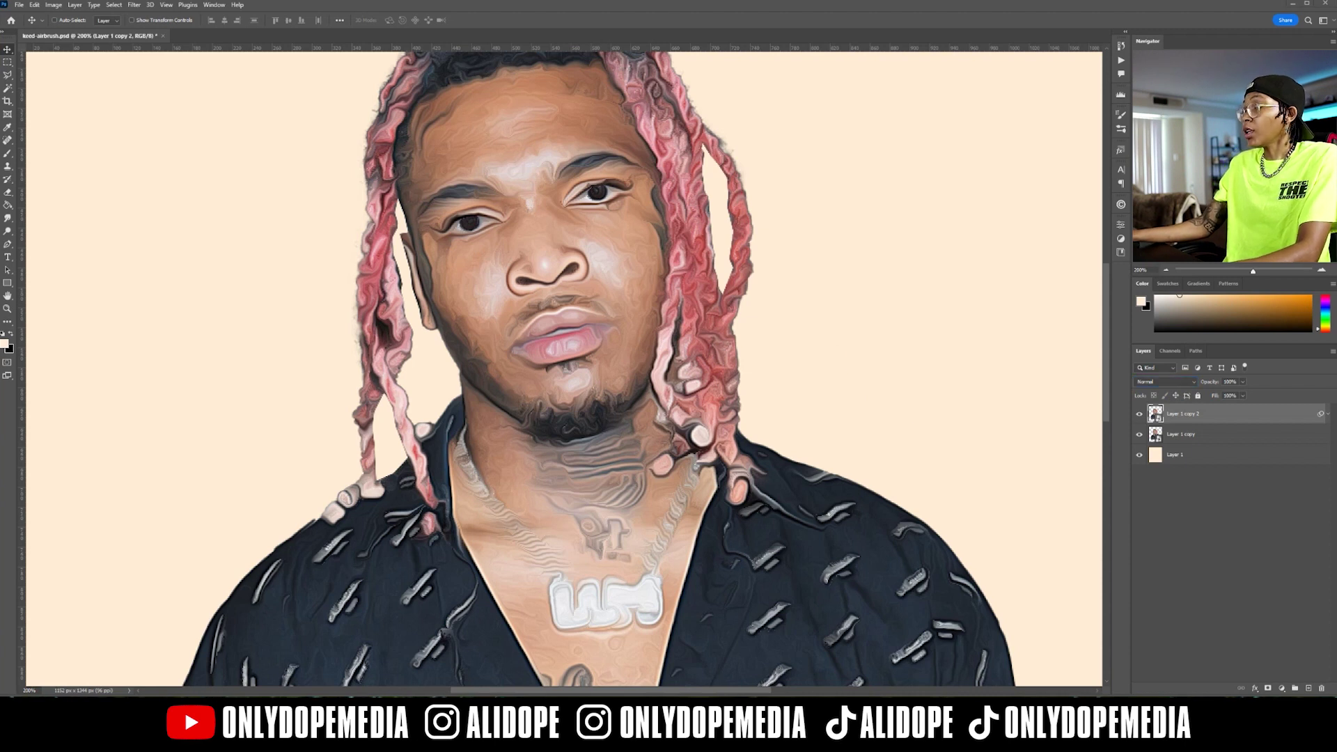
pyautogui.click(1195, 382)
pyautogui.click(1256, 409)
pyautogui.moveTo(1256, 411); pyautogui.dragTo(1309, 687)
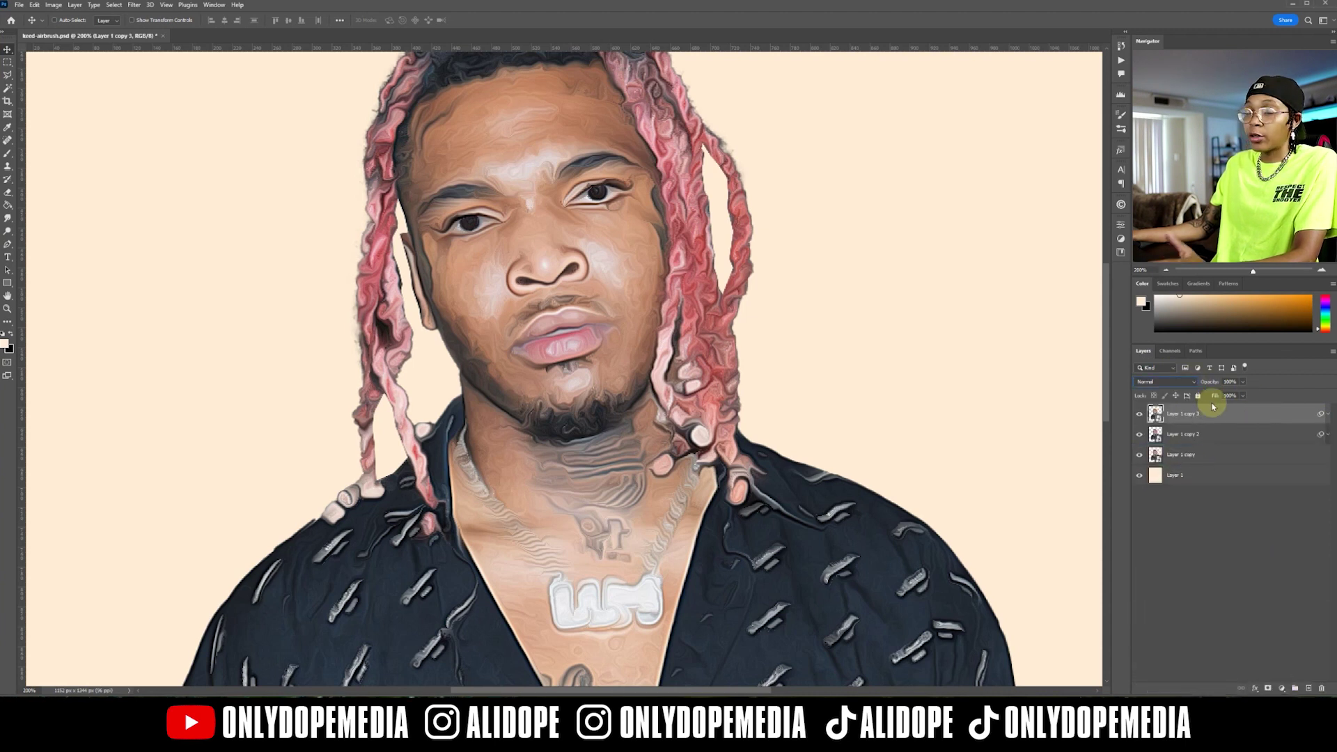
# Step: Hide the new top copy and set the oil-painted layer beneath it to Normal blending at 80% opacity
pyautogui.click(1140, 413)
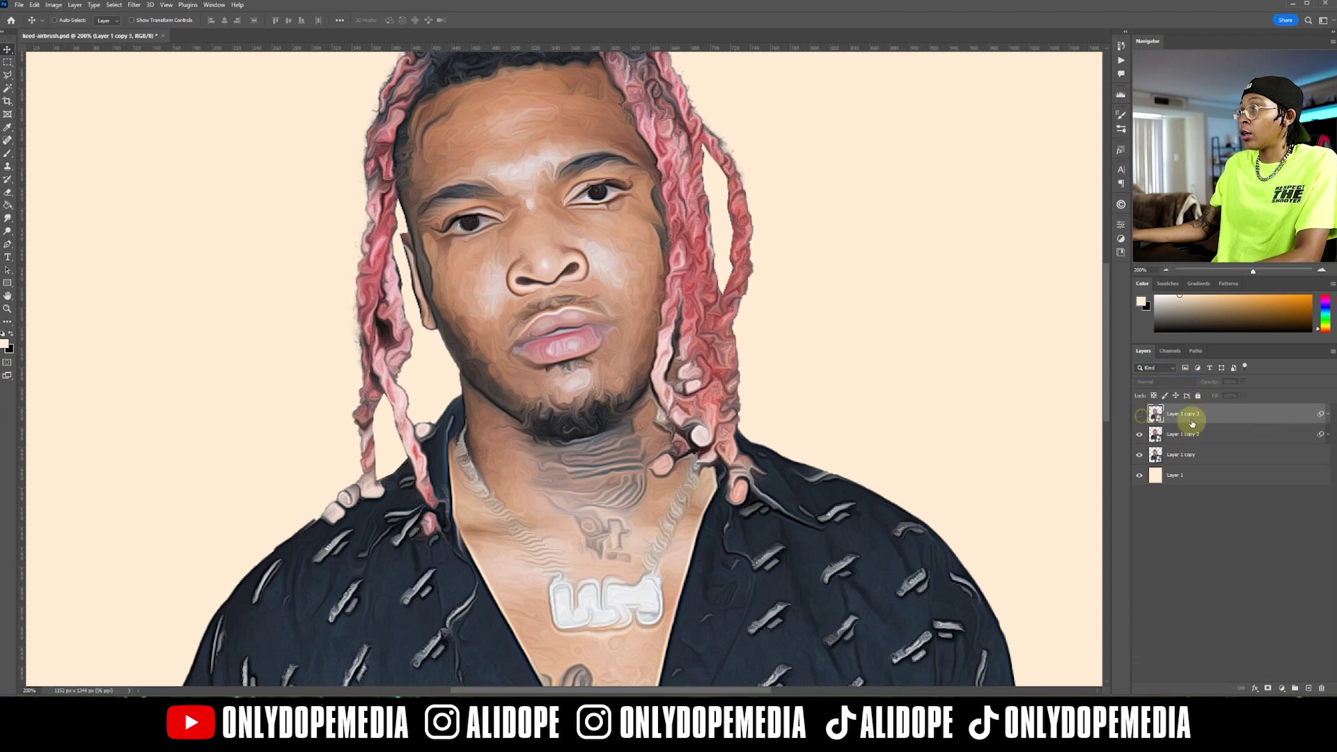
pyautogui.click(1190, 433)
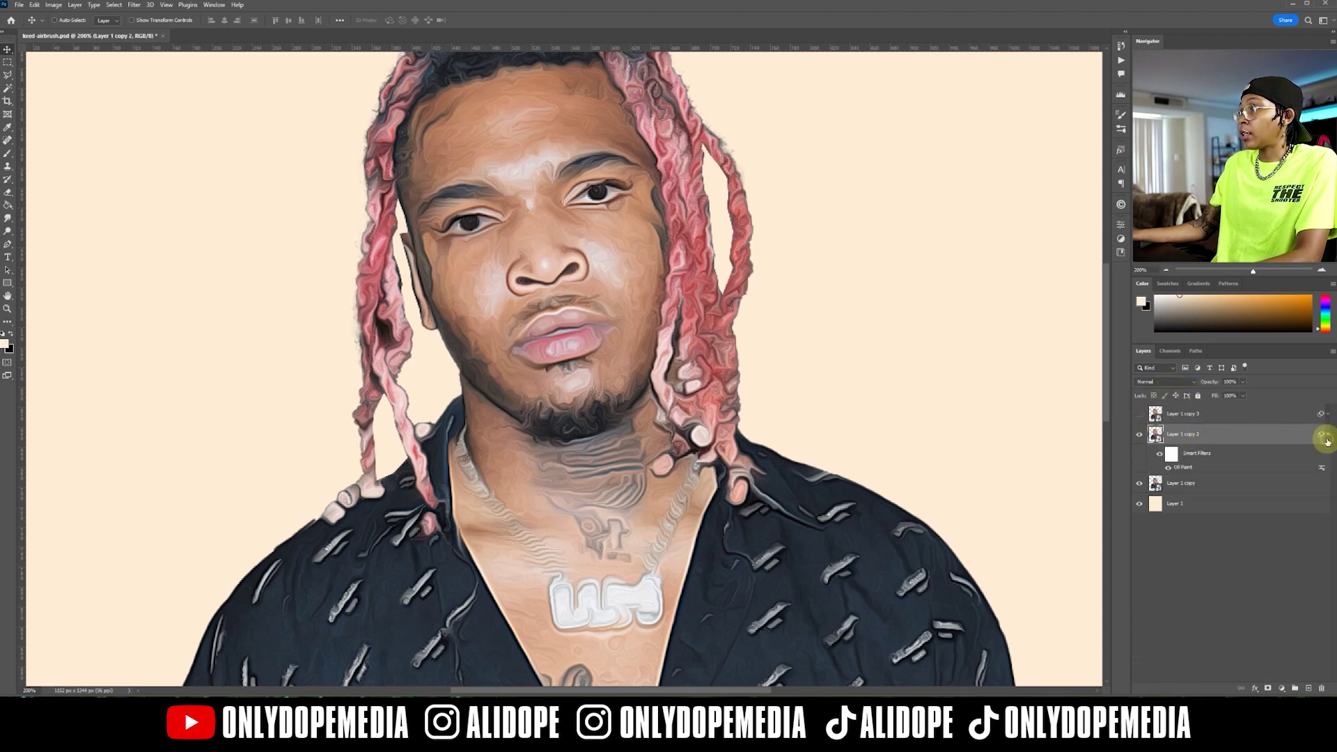
pyautogui.click(1164, 381)
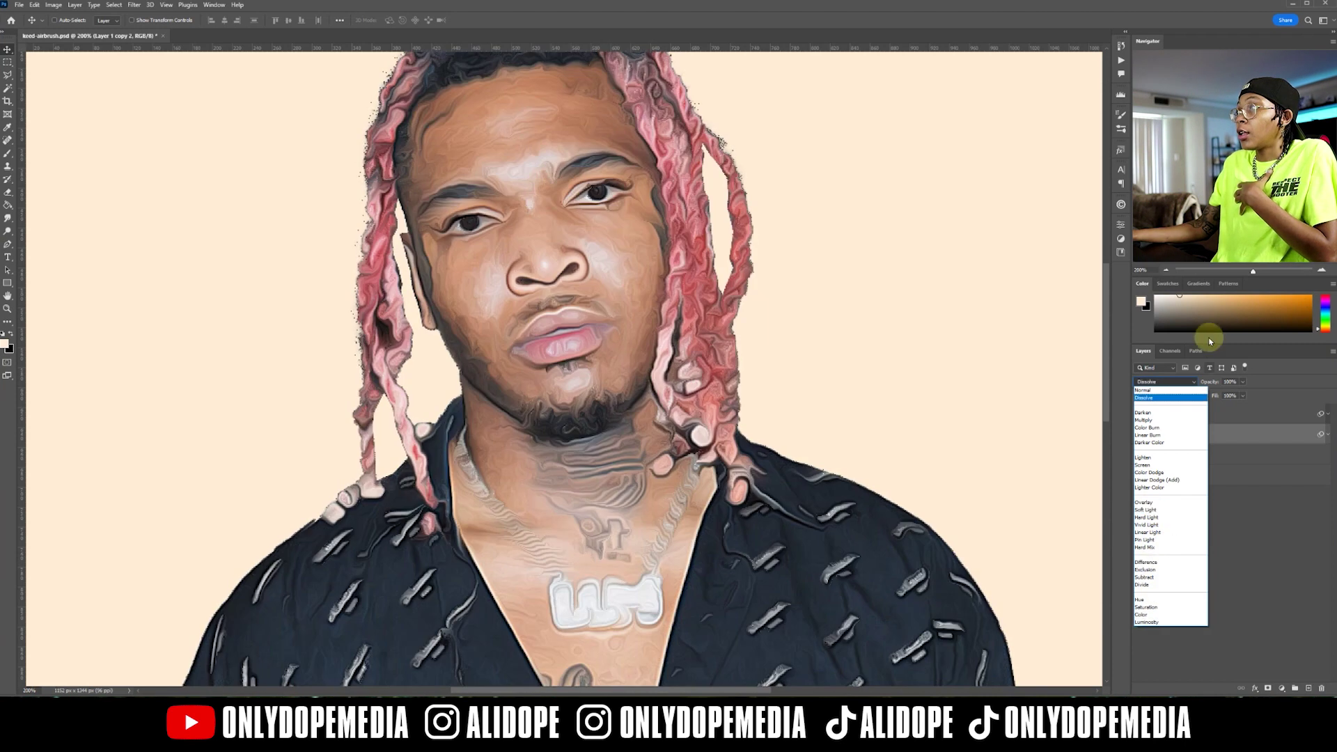
pyautogui.click(1190, 391)
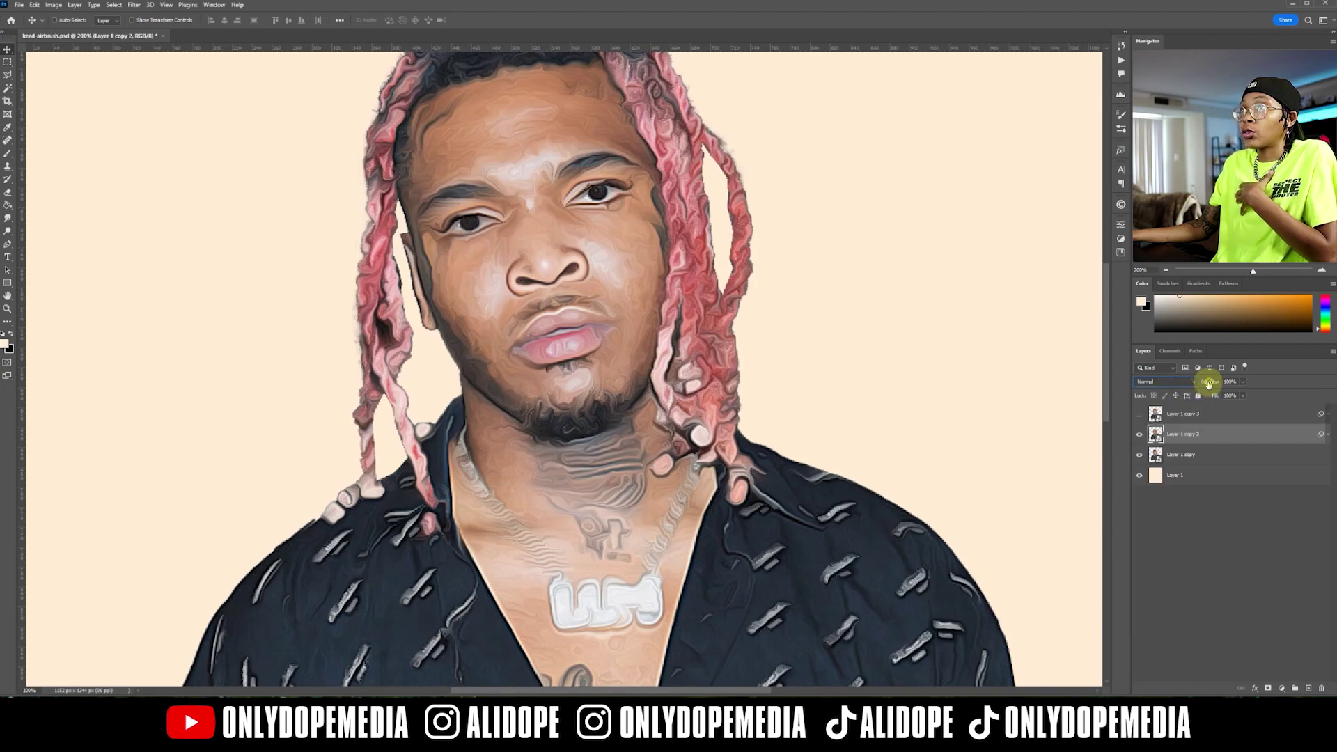
pyautogui.moveTo(1208, 383); pyautogui.dragTo(1191, 385)
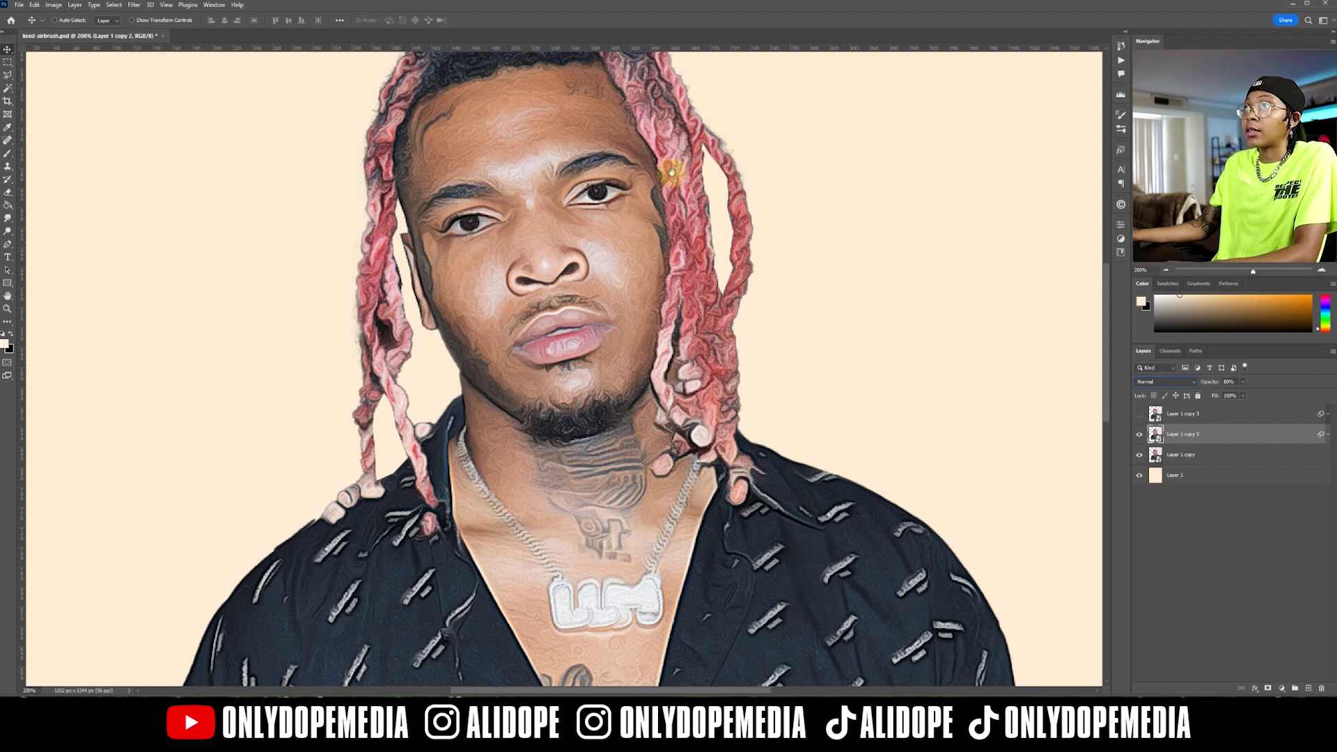
pyautogui.scroll(3, 670, 169)
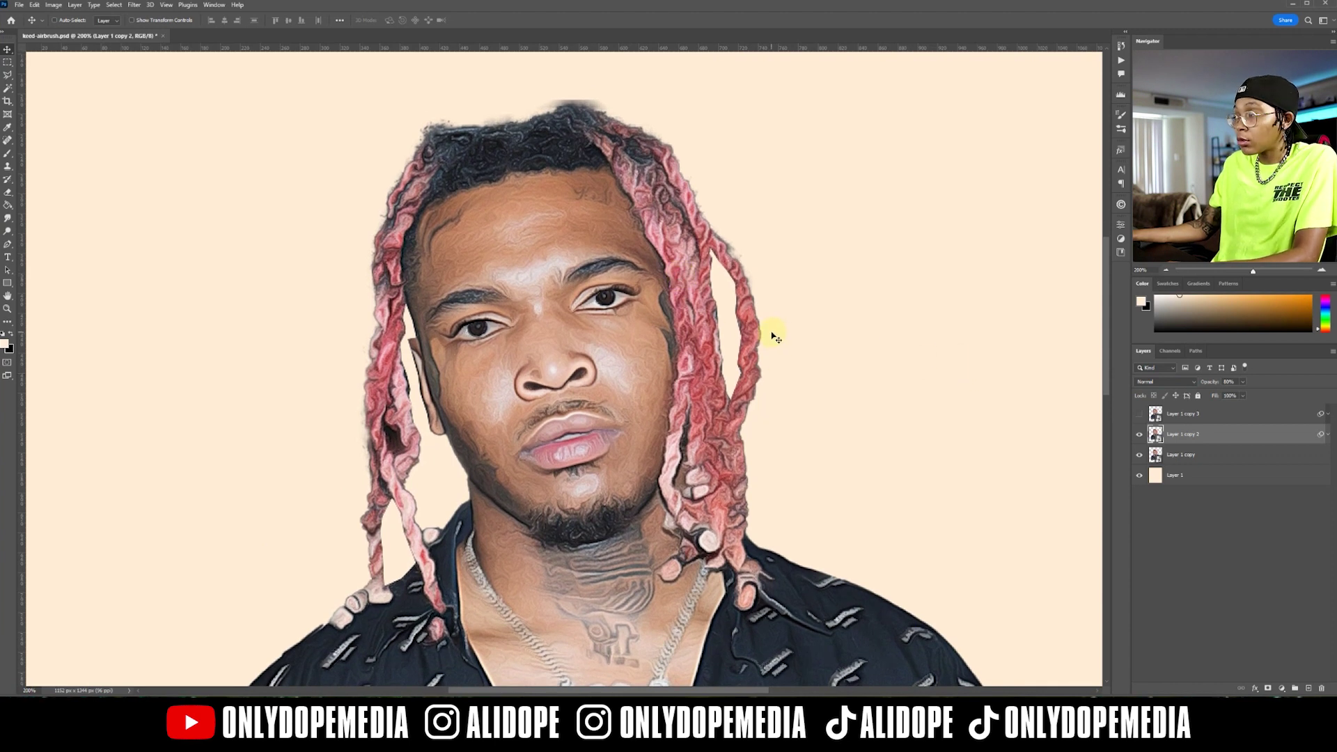
# Step: Show and select the hidden top portrait copy and open the Filter Gallery for it
pyautogui.click(1219, 416)
pyautogui.click(1139, 414)
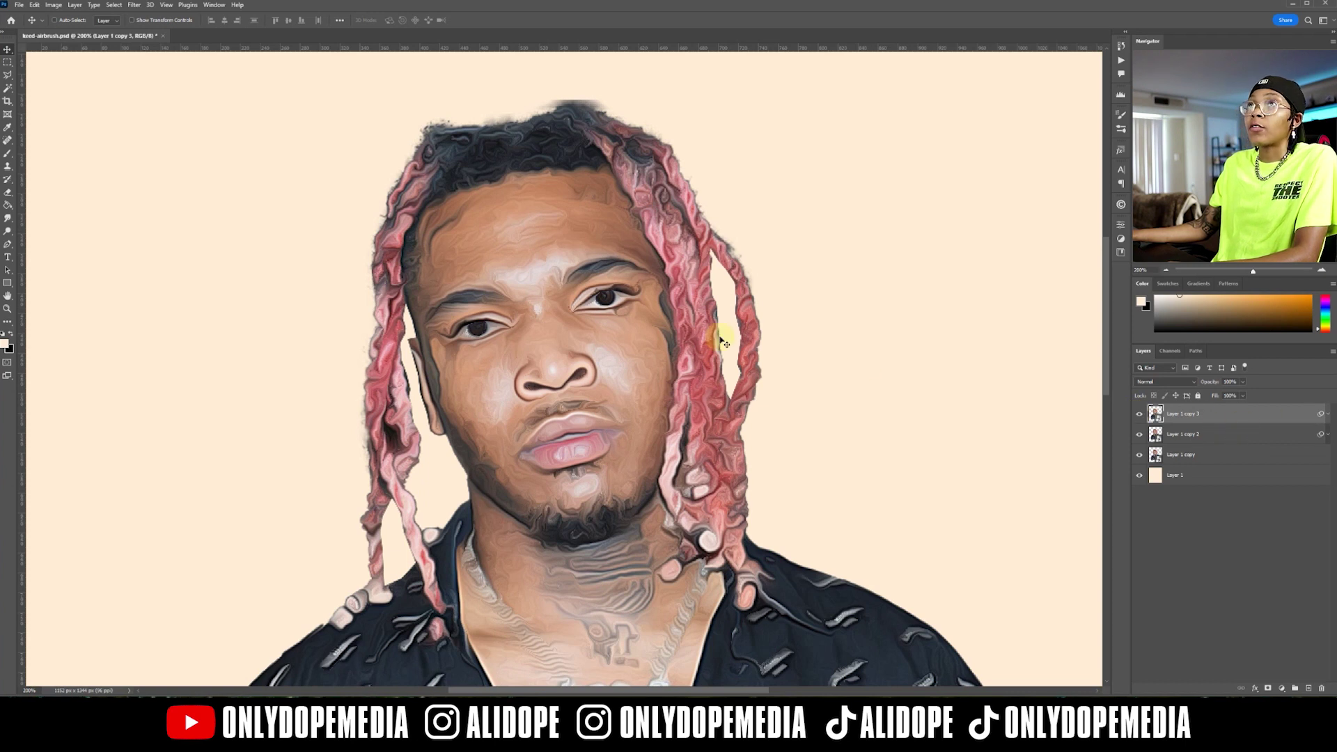
pyautogui.click(139, 9)
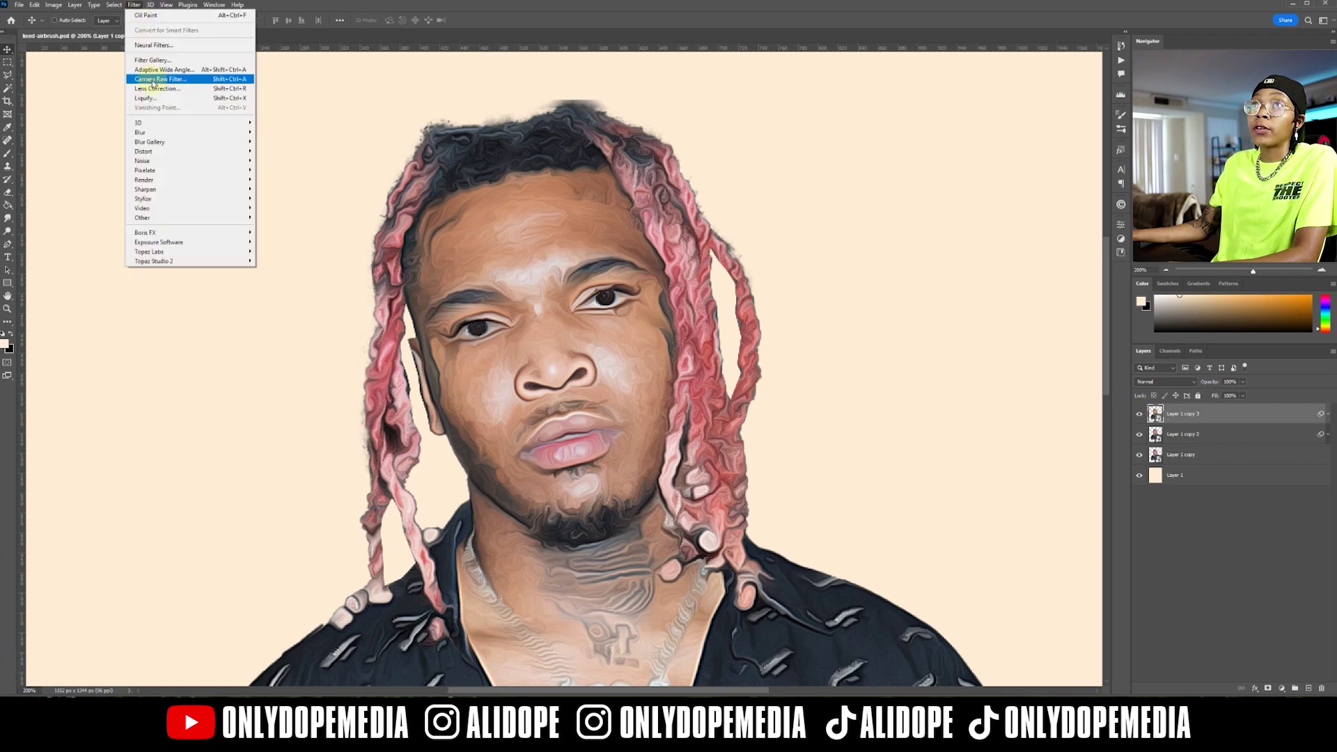
pyautogui.click(175, 61)
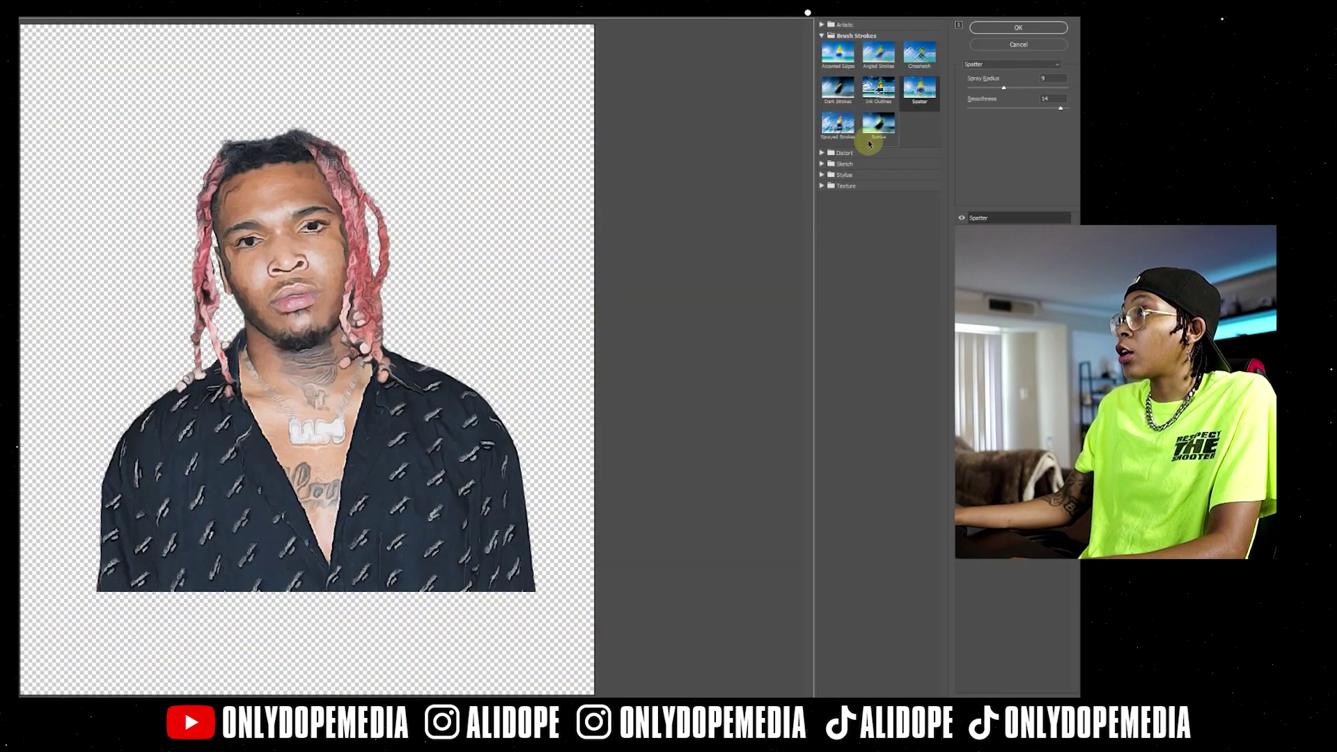
# Step: Look through the filter categories and choose the Artistic Poster Edges filter for the portrait copy
pyautogui.click(822, 163)
pyautogui.click(821, 165)
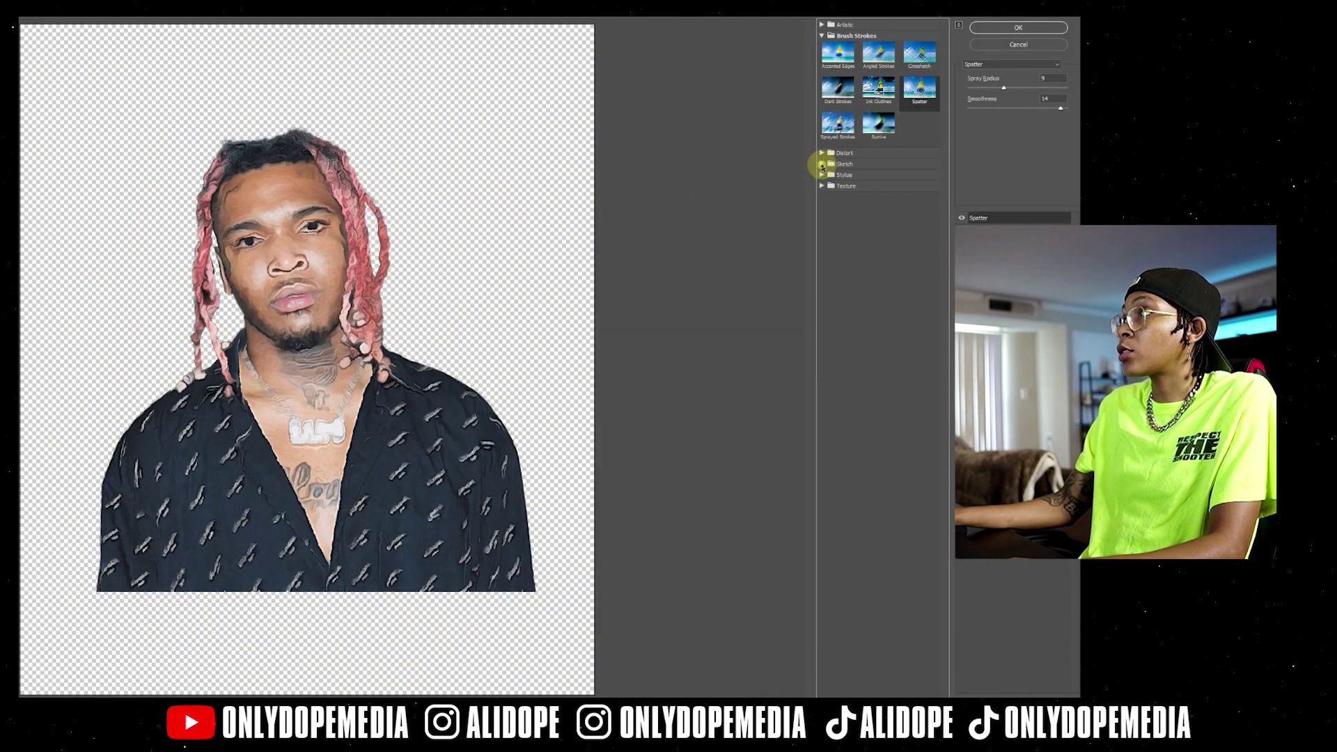
pyautogui.click(823, 153)
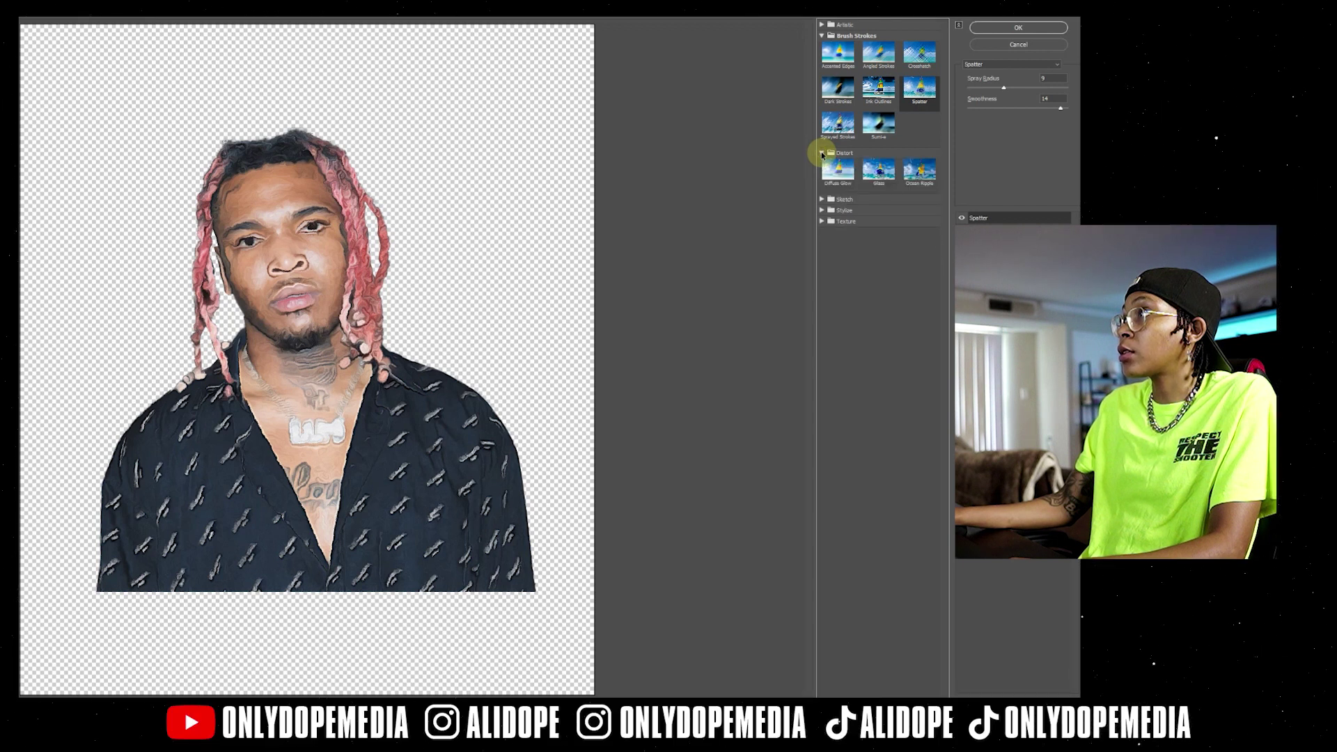
pyautogui.click(823, 153)
pyautogui.click(823, 26)
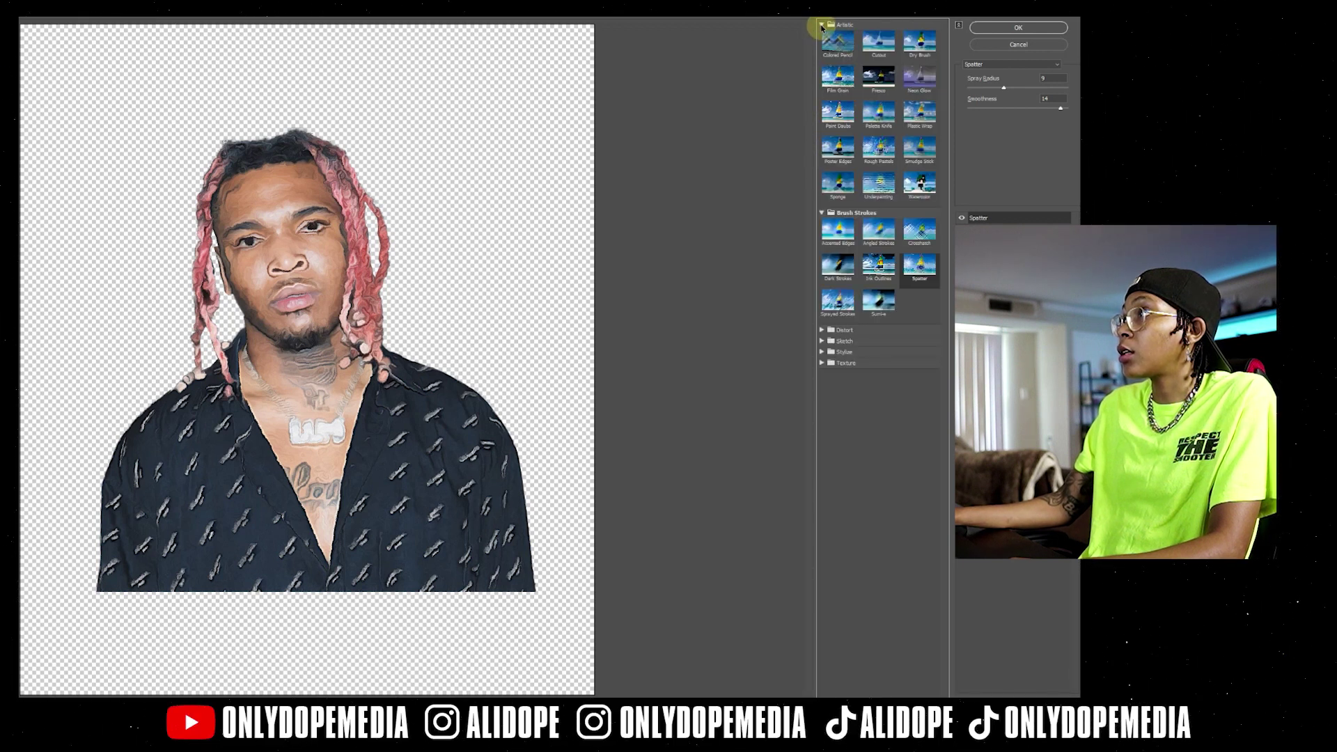
pyautogui.click(838, 146)
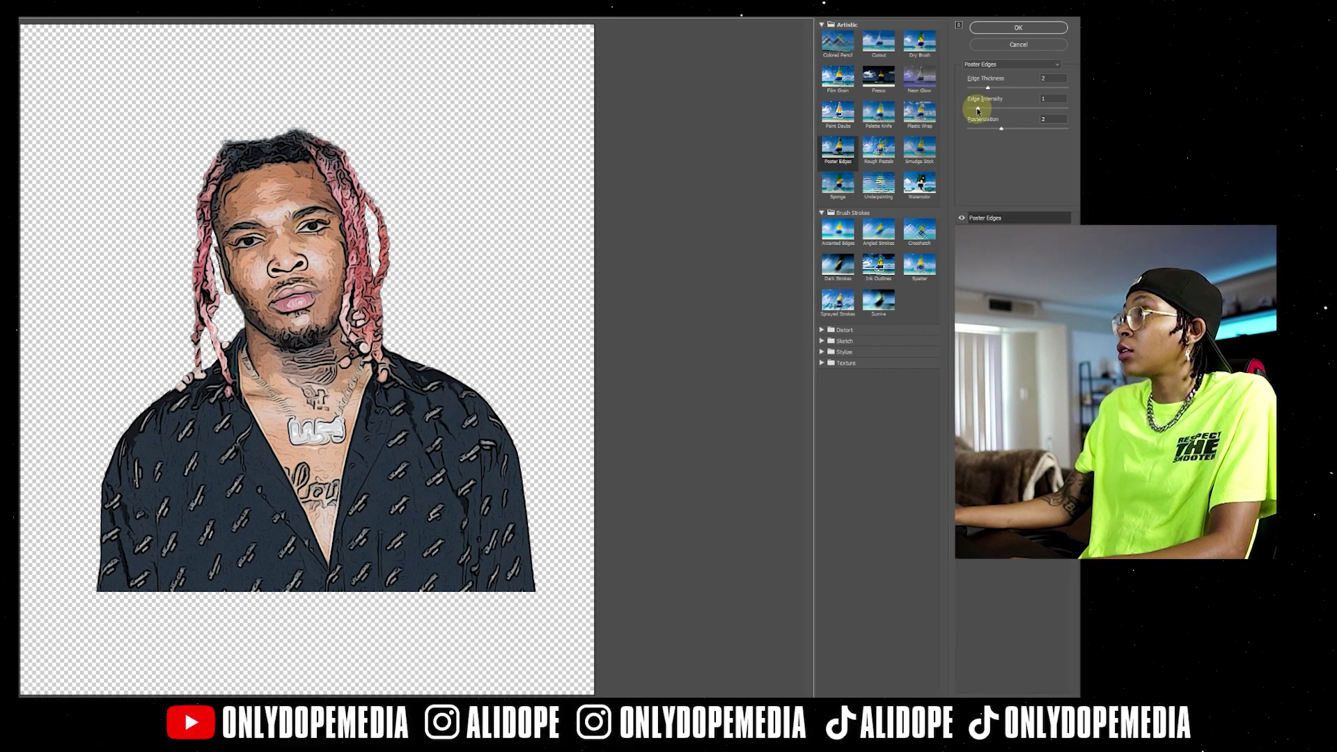
# Step: Set Poster Edges to Posterization 6, Edge Intensity 1 and a low Edge Thickness, and apply the filter
pyautogui.moveTo(972, 106); pyautogui.dragTo(1076, 129)
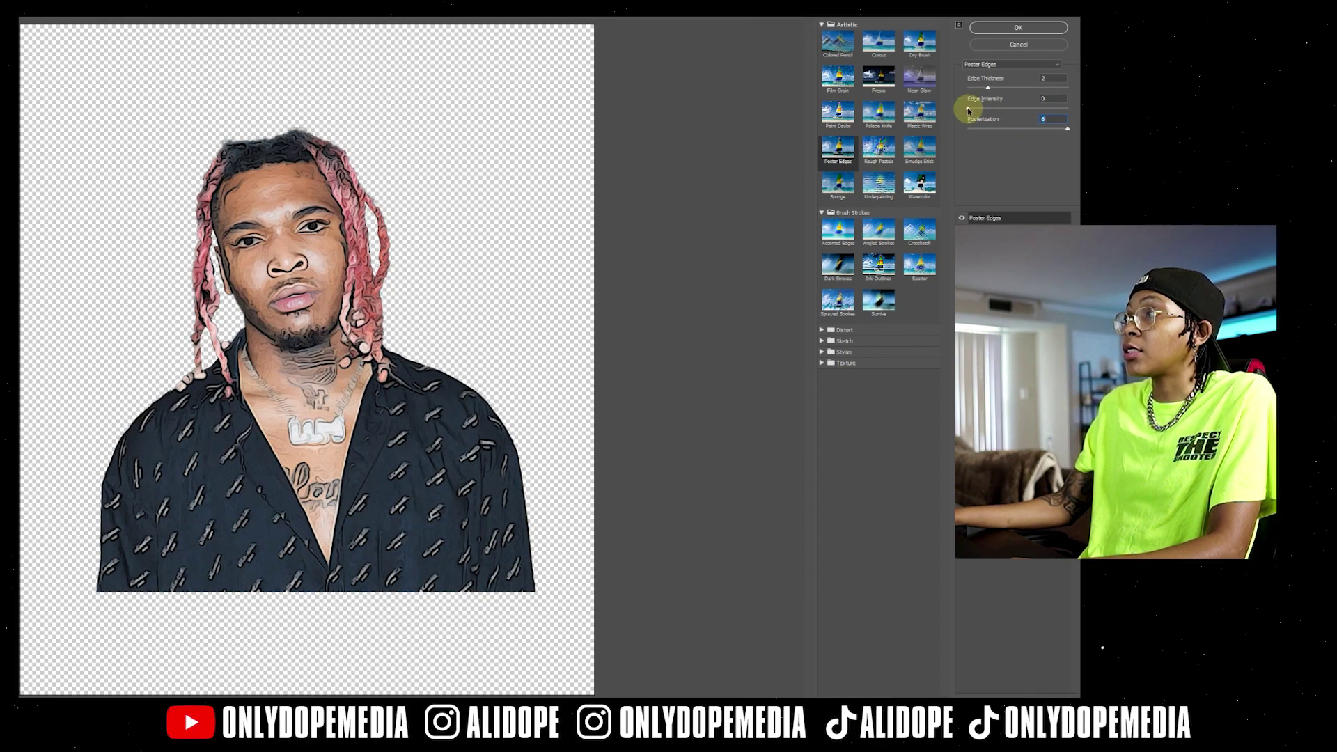
pyautogui.moveTo(983, 111)
pyautogui.mouseDown()
pyautogui.moveTo(1022, 111)
pyautogui.moveTo(975, 107)
pyautogui.mouseUp()
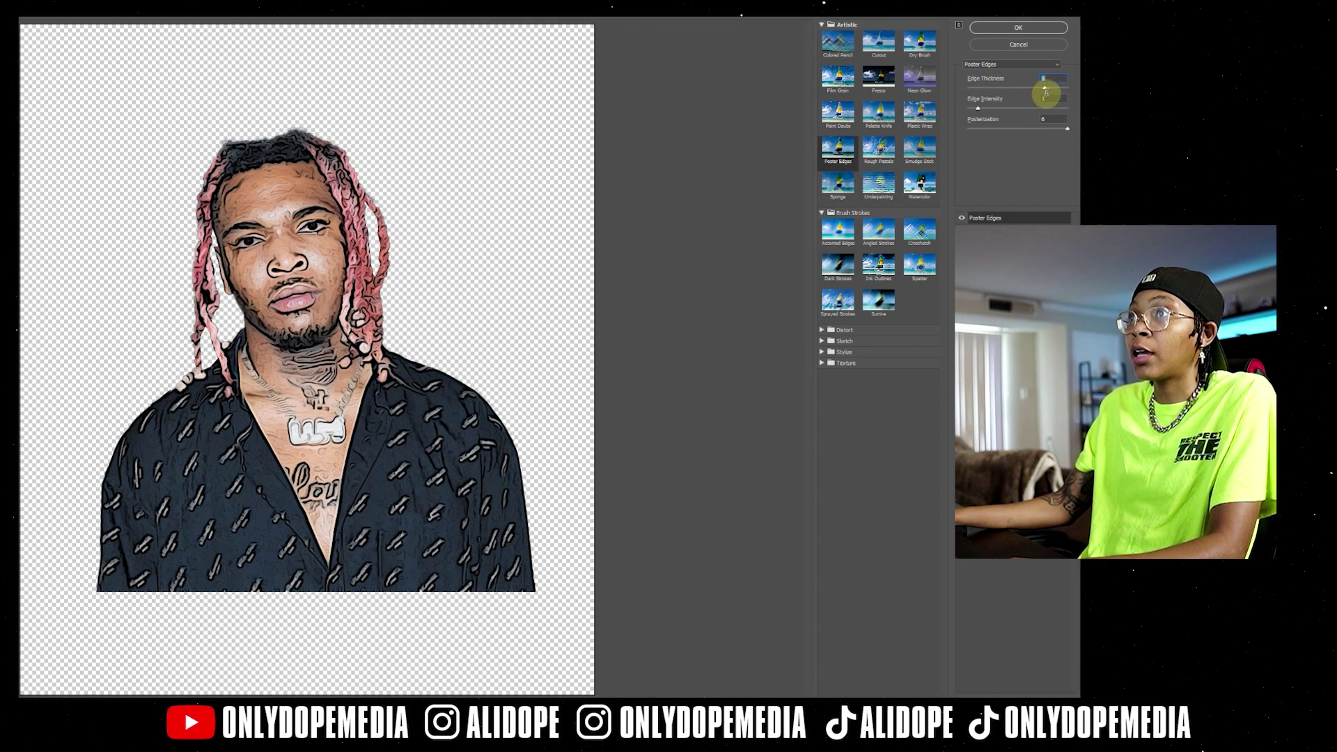
pyautogui.click(990, 89)
pyautogui.moveTo(991, 94); pyautogui.dragTo(984, 95)
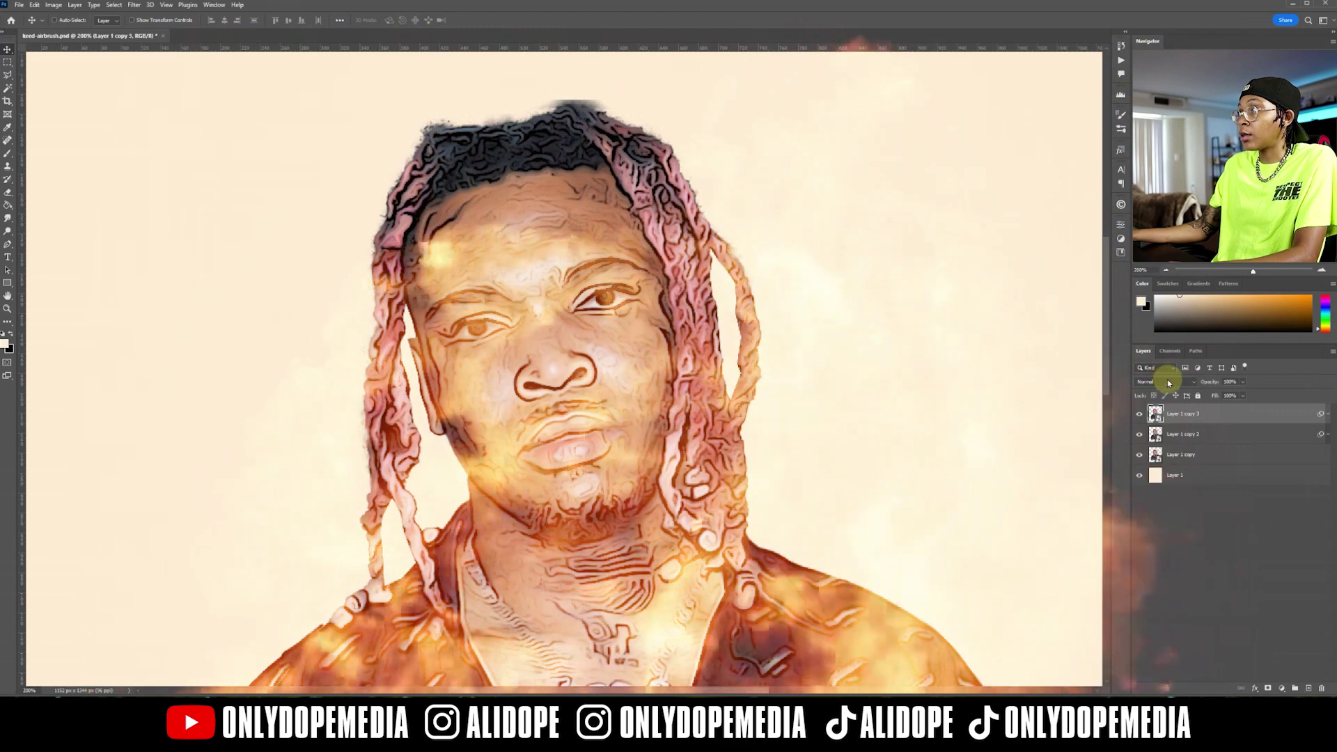
# Step: Compare the darkening blend modes on the Poster Edges layer and set it to Multiply
pyautogui.click(1164, 382)
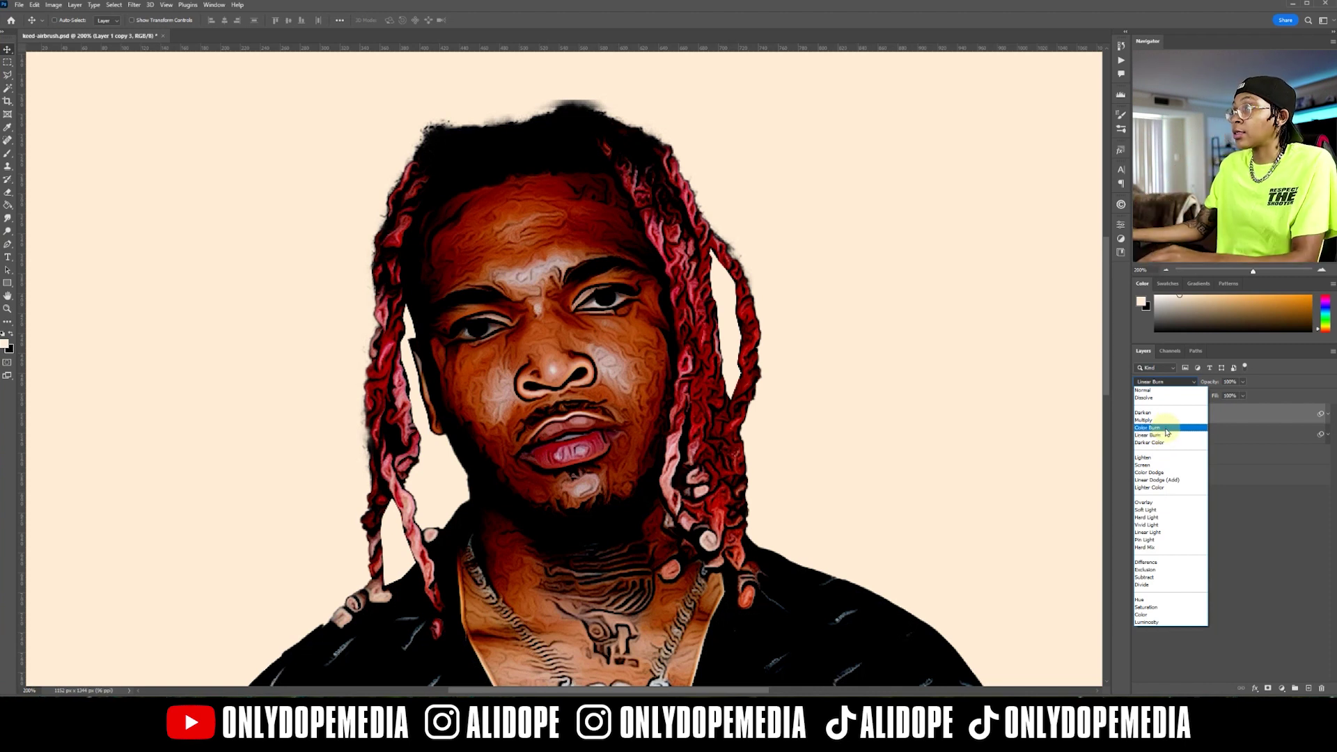
pyautogui.click(1167, 412)
pyautogui.scroll(-1, 1168, 387)
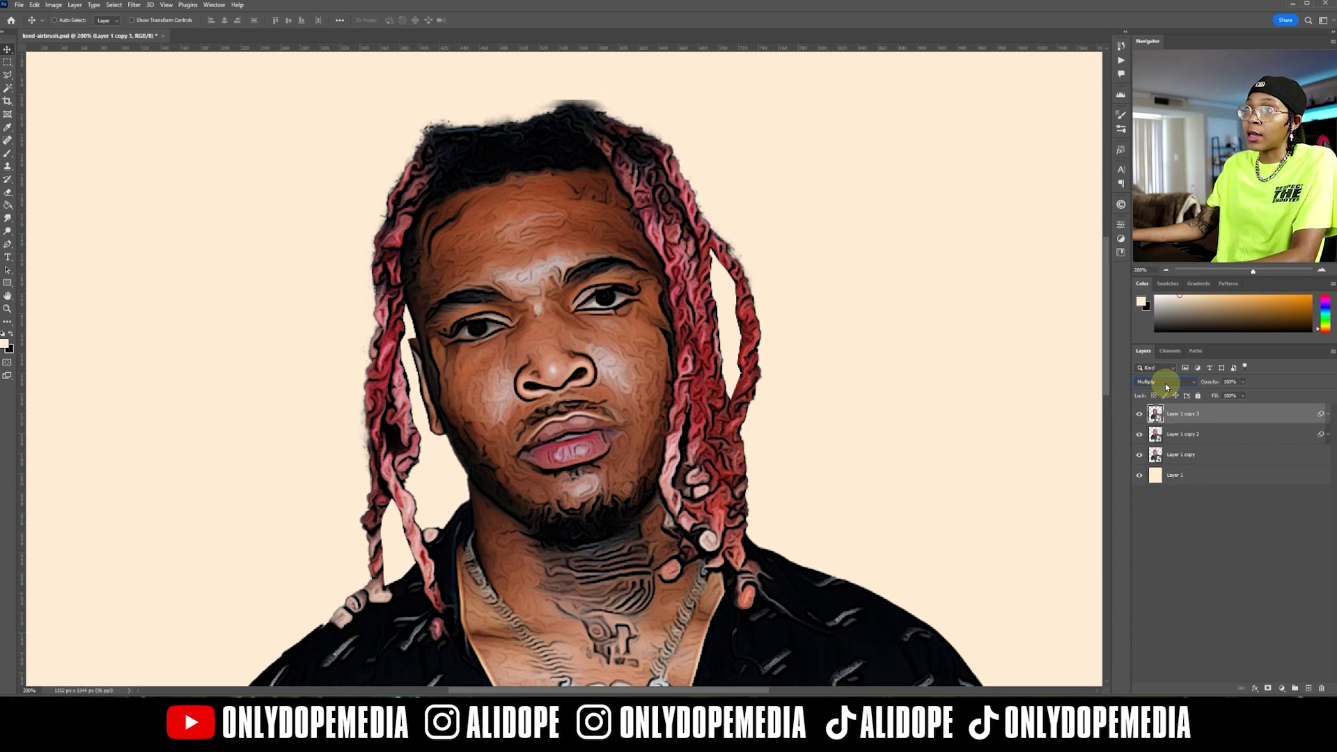
pyautogui.scroll(-1, 1167, 387)
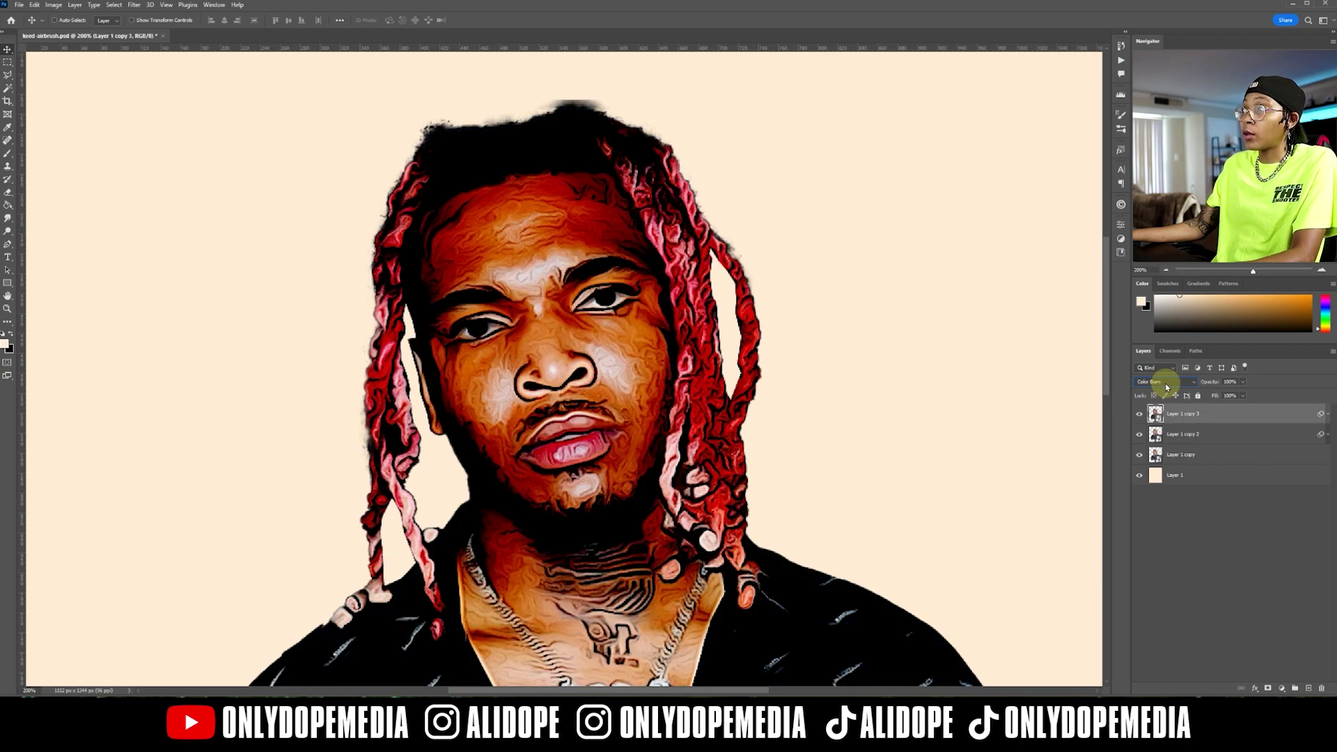
pyautogui.scroll(-1, 1167, 387)
pyautogui.scroll(-1, 1167, 387)
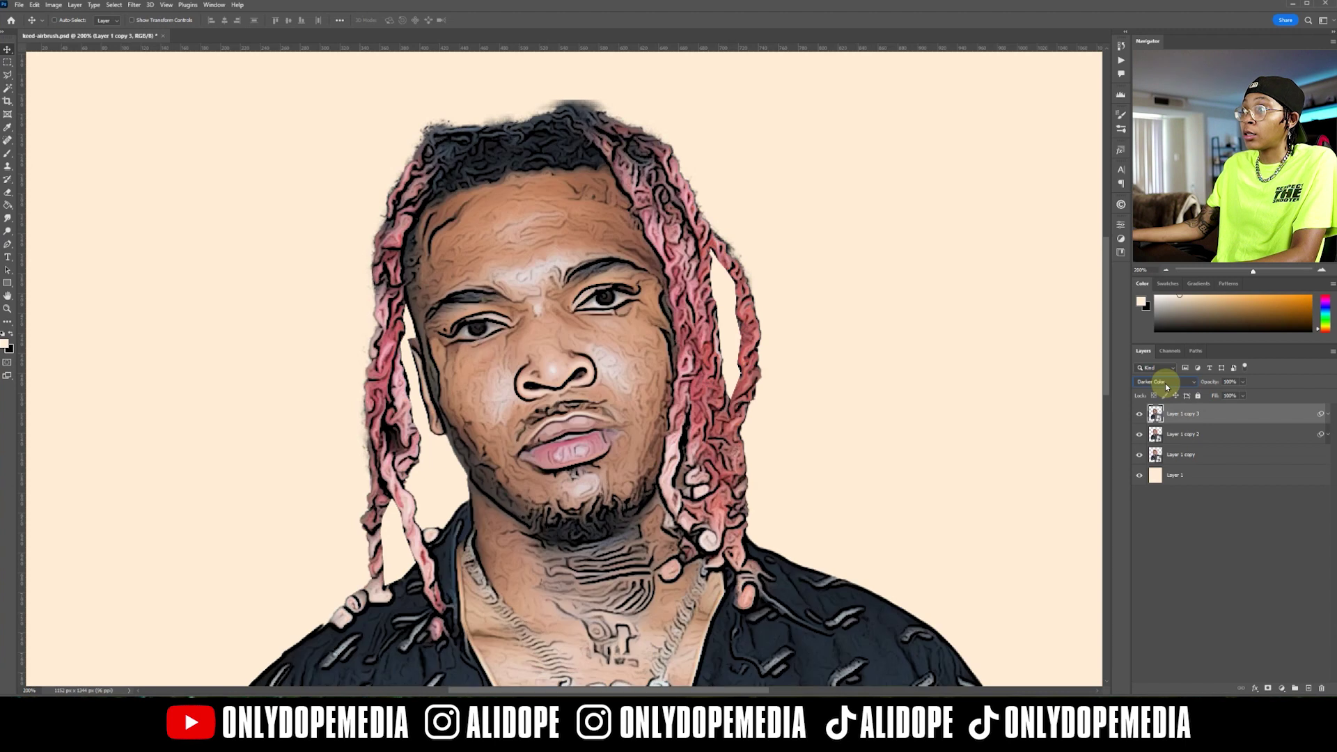
pyautogui.scroll(4, 1167, 388)
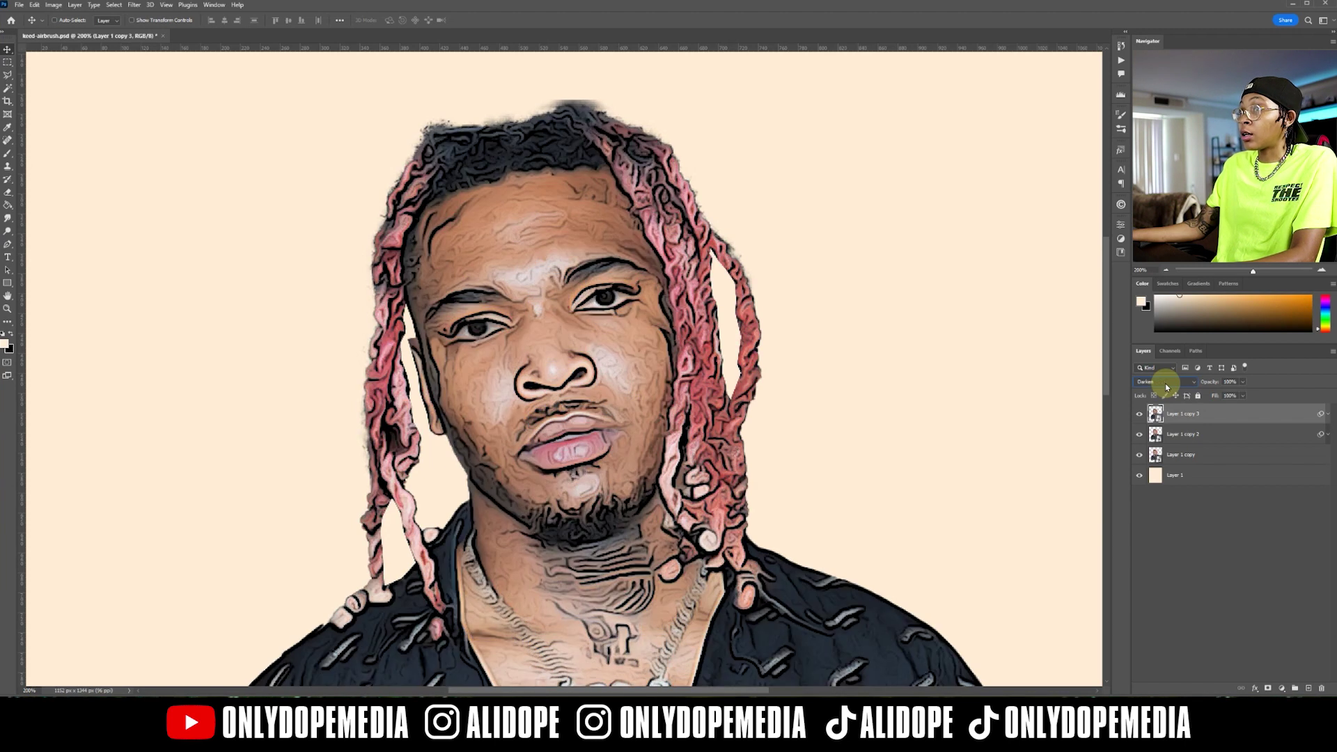
# Step: Try the Poster Edges layer one position lower, undo that move and set its opacity to 54%
pyautogui.moveTo(1211, 385); pyautogui.dragTo(1191, 383)
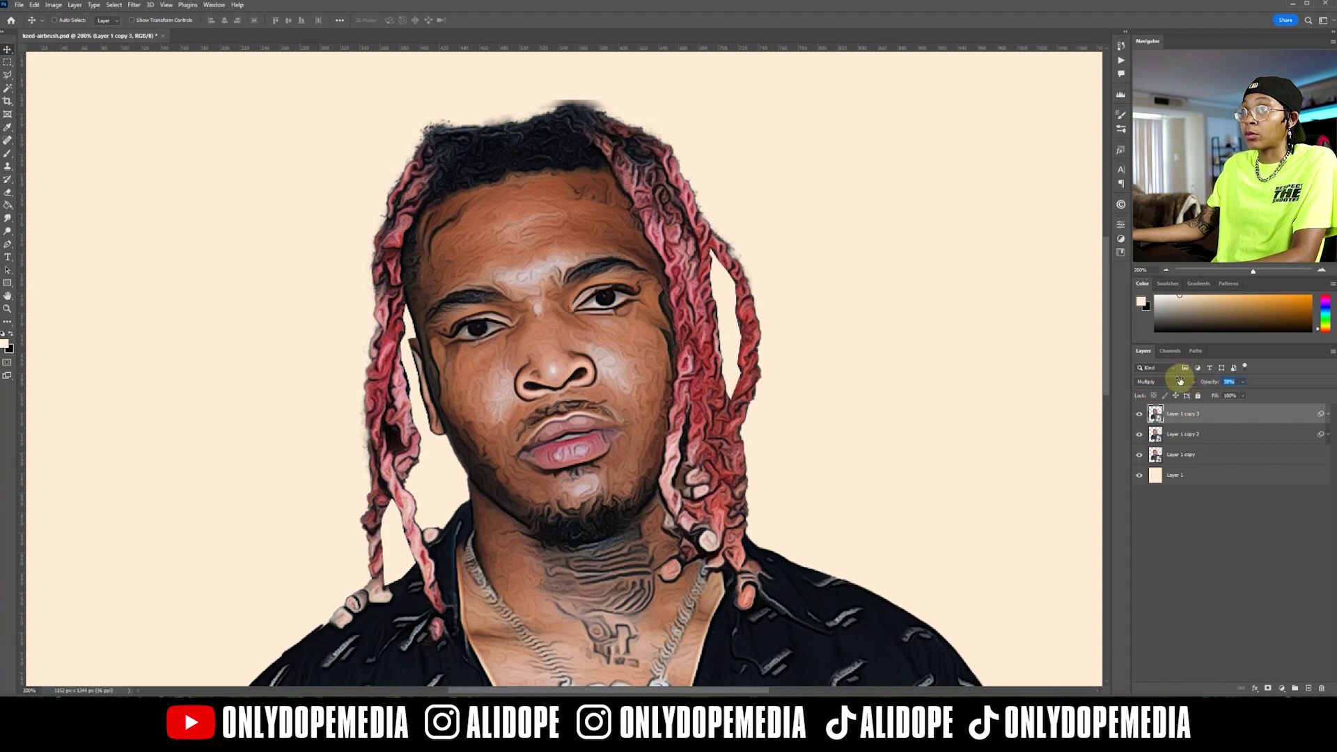
pyautogui.moveTo(1191, 381); pyautogui.dragTo(1219, 442)
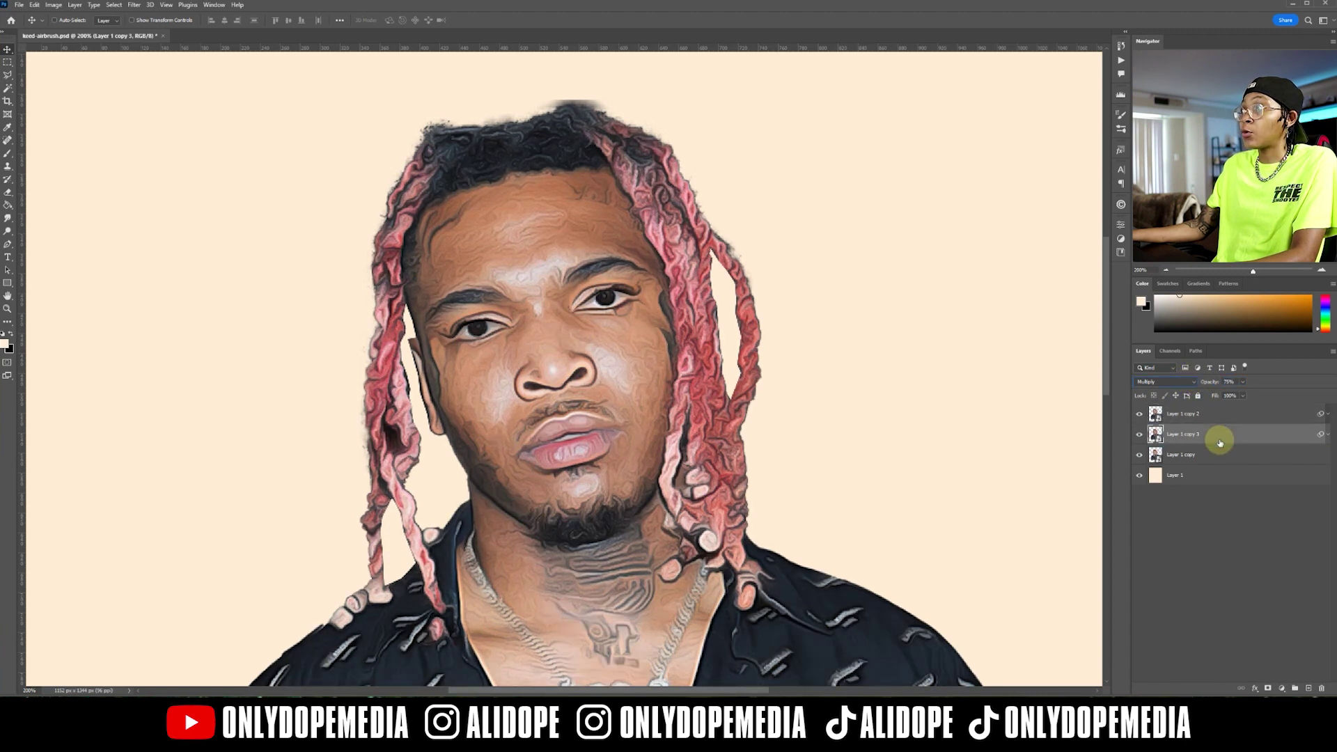
pyautogui.hotkey('ctrl', 'z')
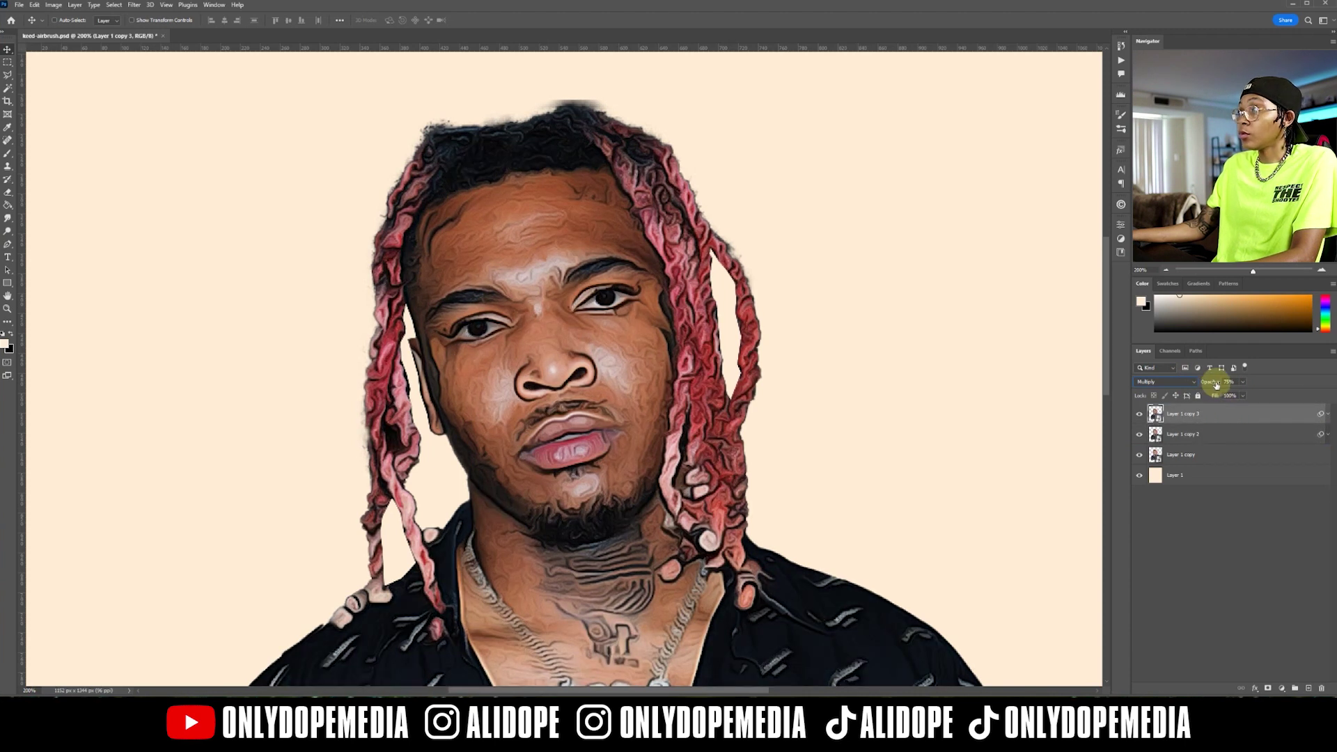
pyautogui.moveTo(1209, 382); pyautogui.dragTo(1202, 385)
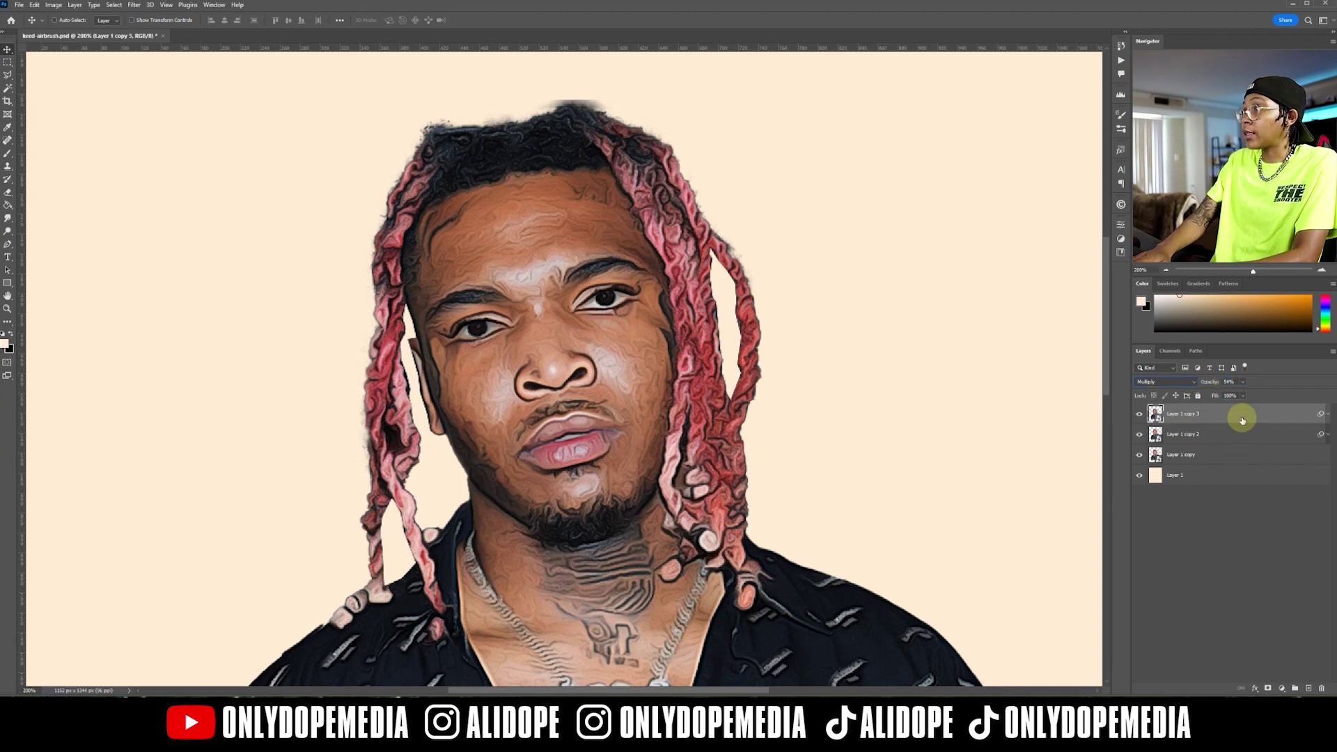
# Step: Duplicate the Multiply Poster Edges layer and rasterize the duplicate
pyautogui.hotkey('ctrl', 'j')
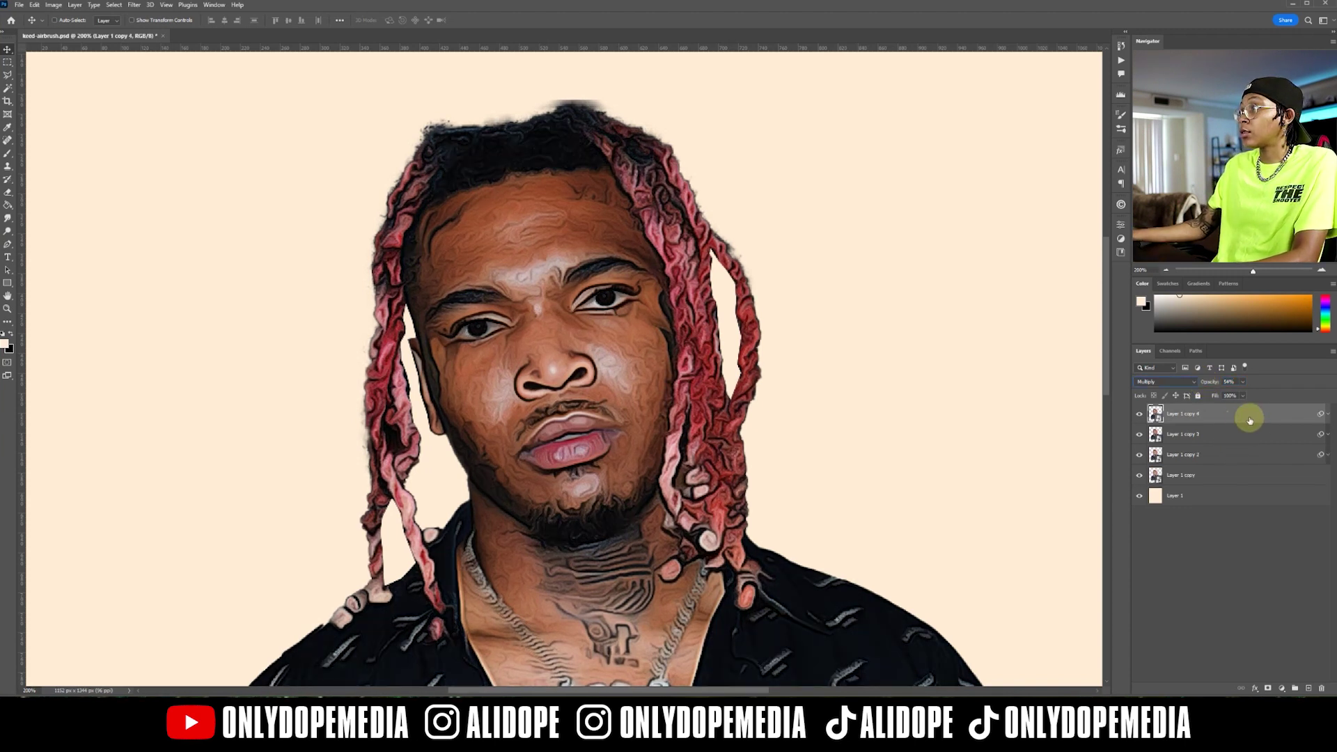
pyautogui.rightClick(1254, 418)
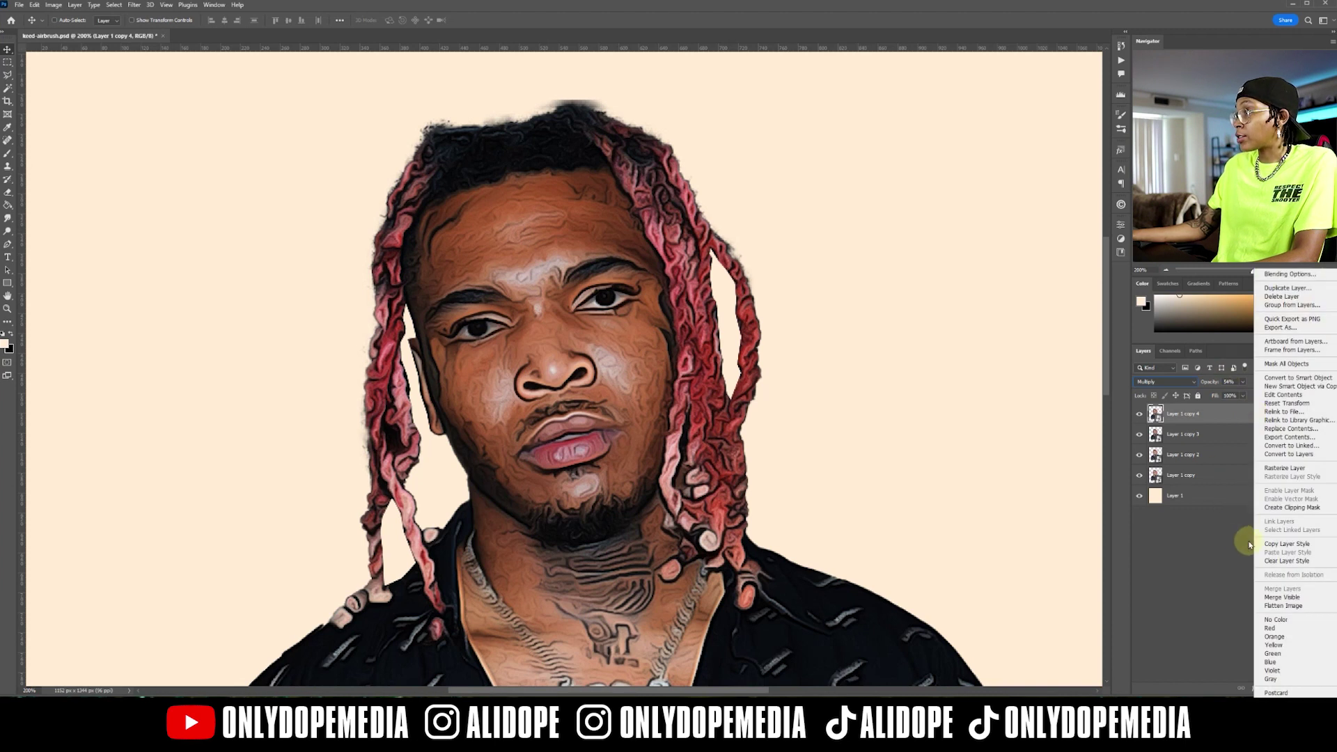
pyautogui.click(1284, 470)
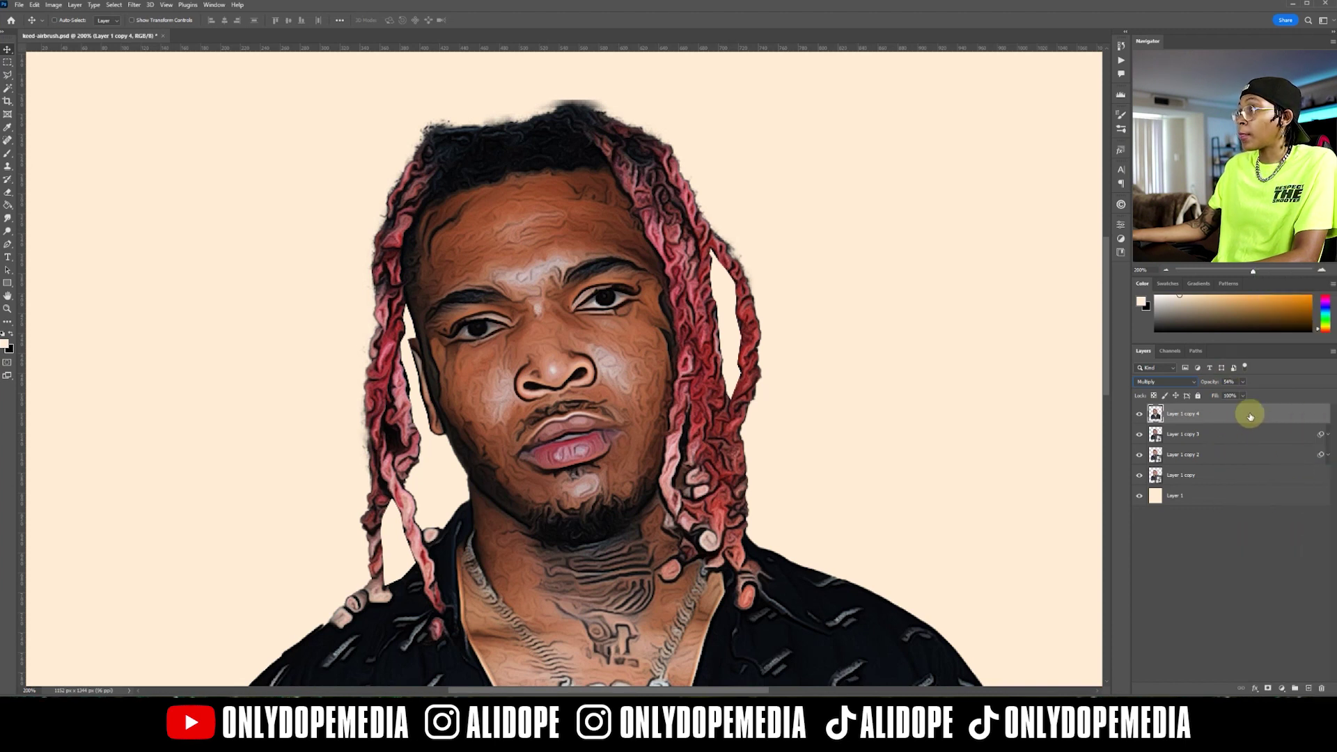
pyautogui.rightClick(1233, 396)
pyautogui.click(1286, 432)
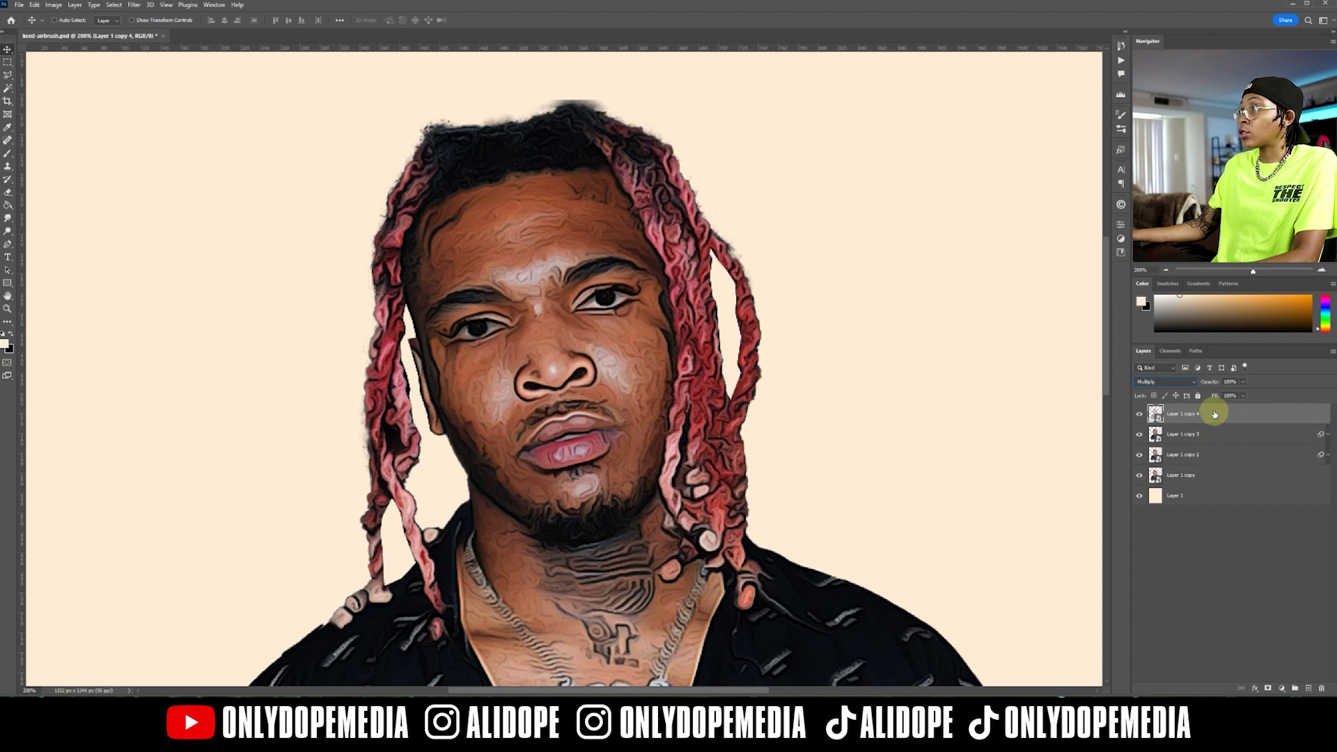
pyautogui.click(1177, 383)
pyautogui.click(1164, 390)
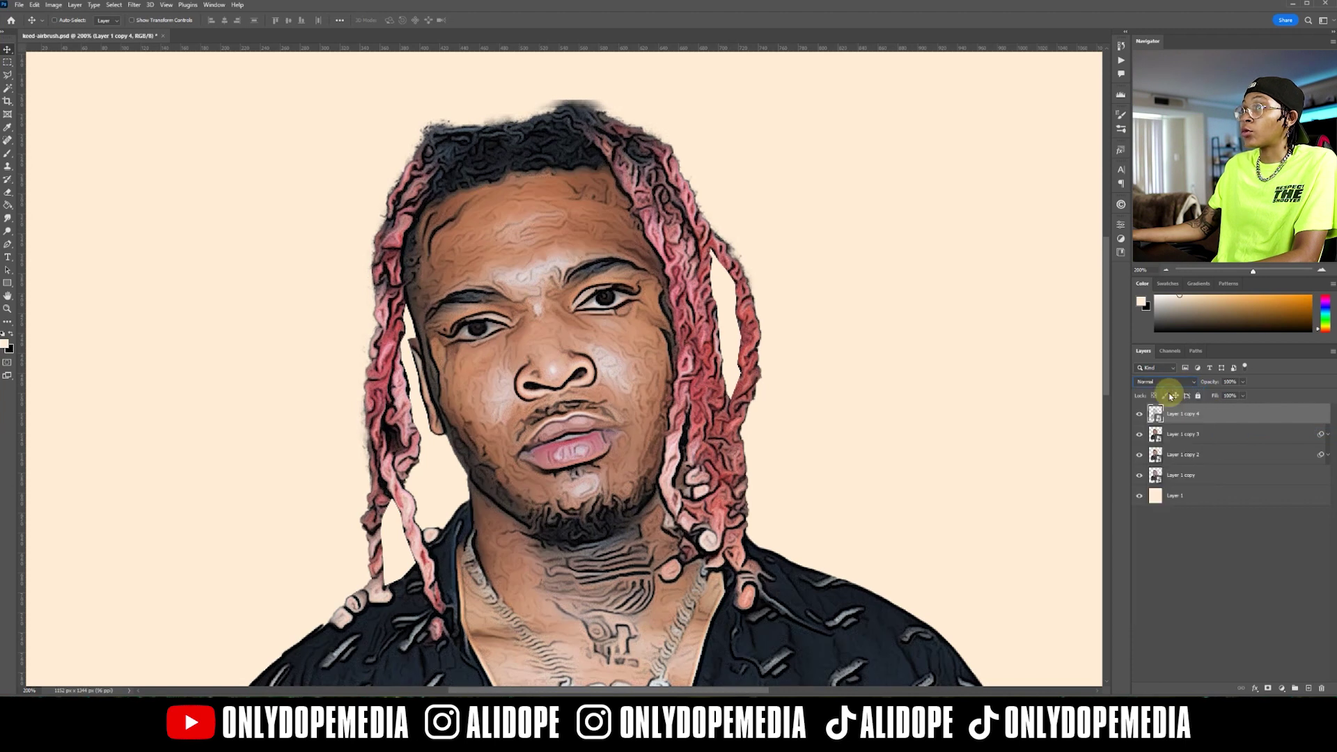
pyautogui.click(134, 5)
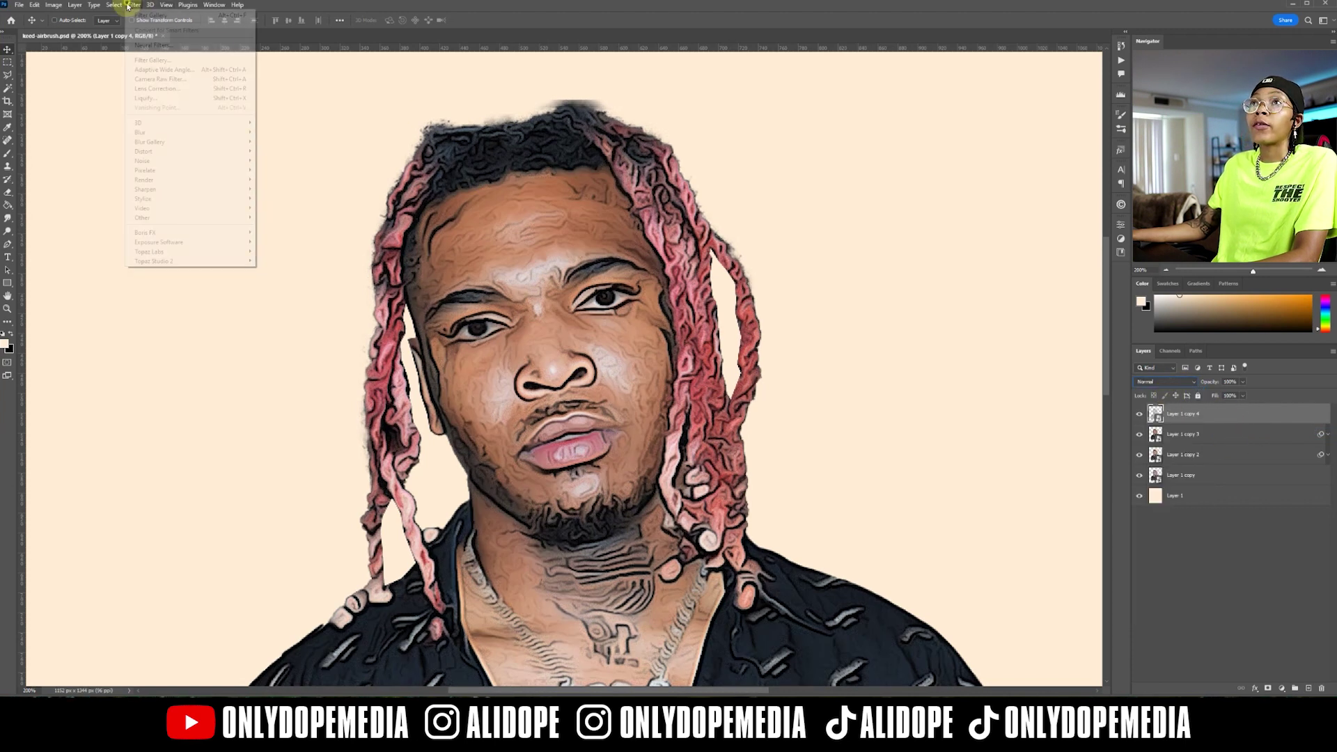
pyautogui.click(149, 59)
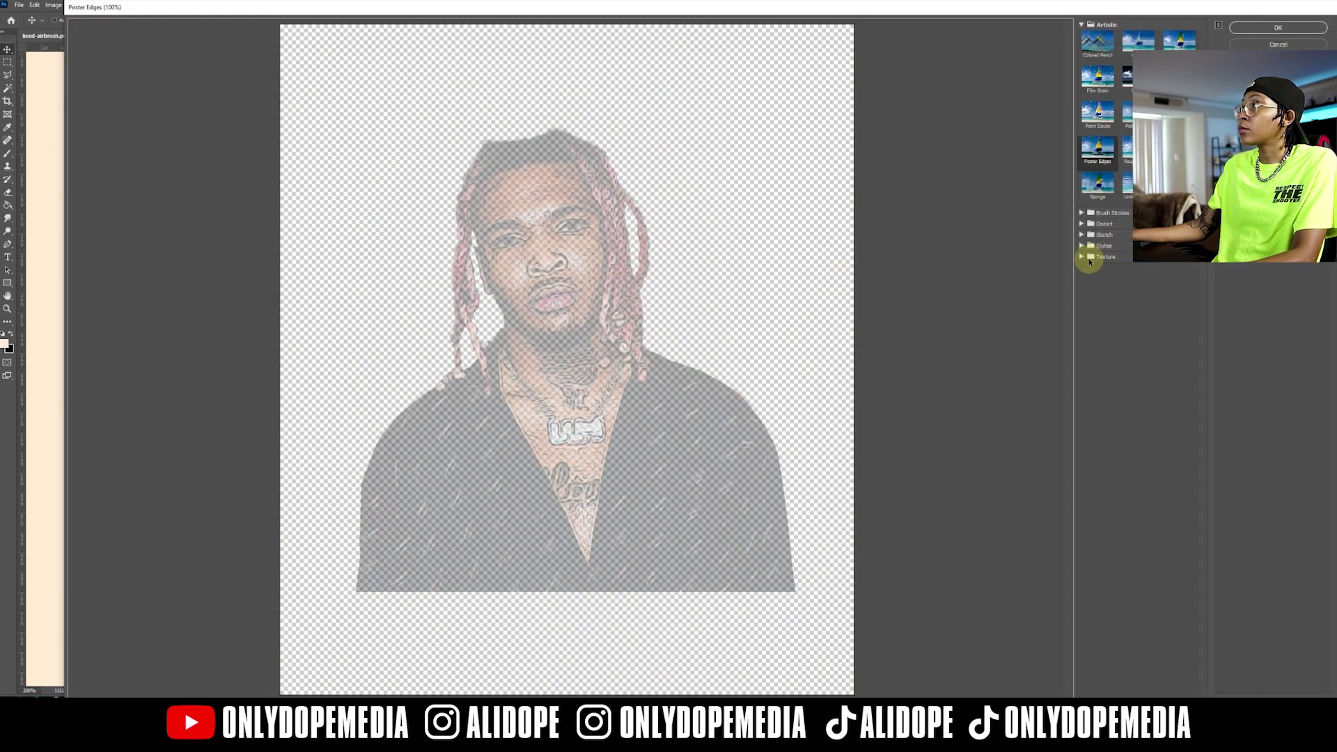
pyautogui.click(1257, 44)
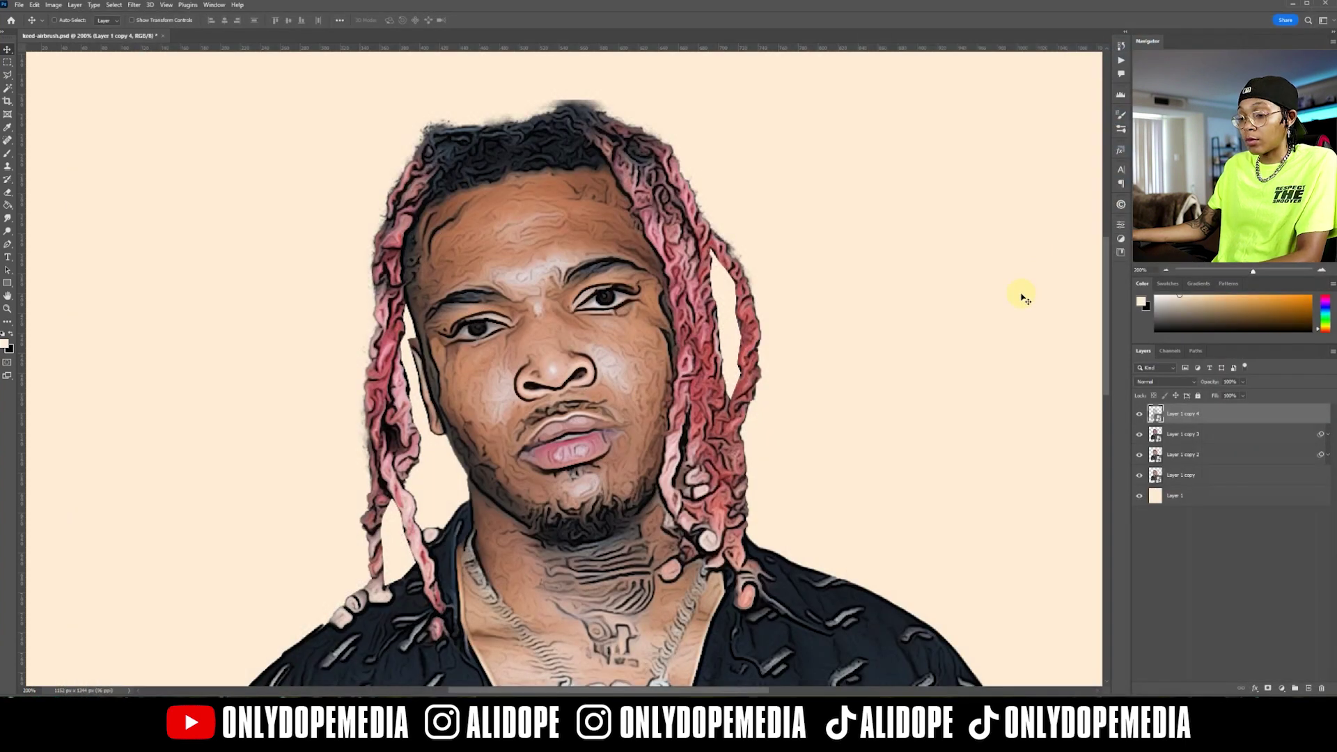
pyautogui.hotkey('shift', 'alt', 'm')
pyautogui.press('5')
pyautogui.press('4')
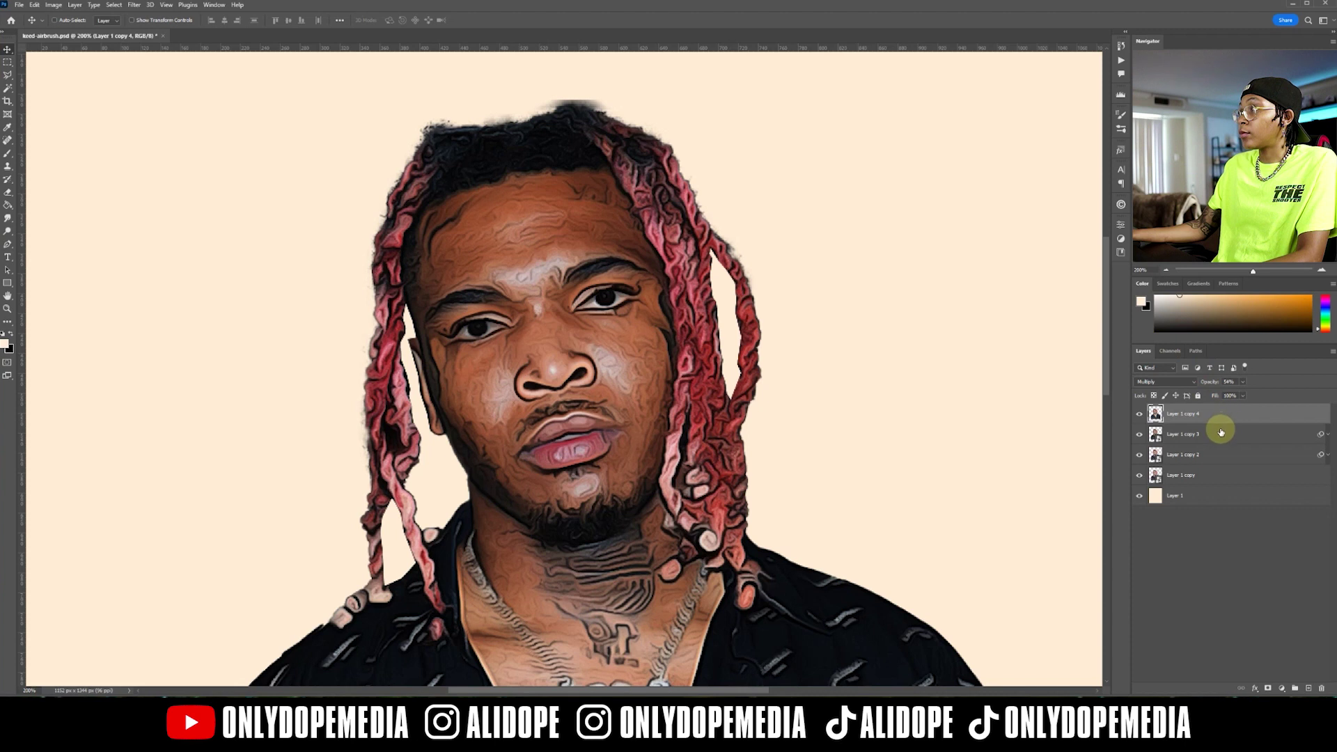
pyautogui.moveTo(1204, 385); pyautogui.dragTo(1313, 383)
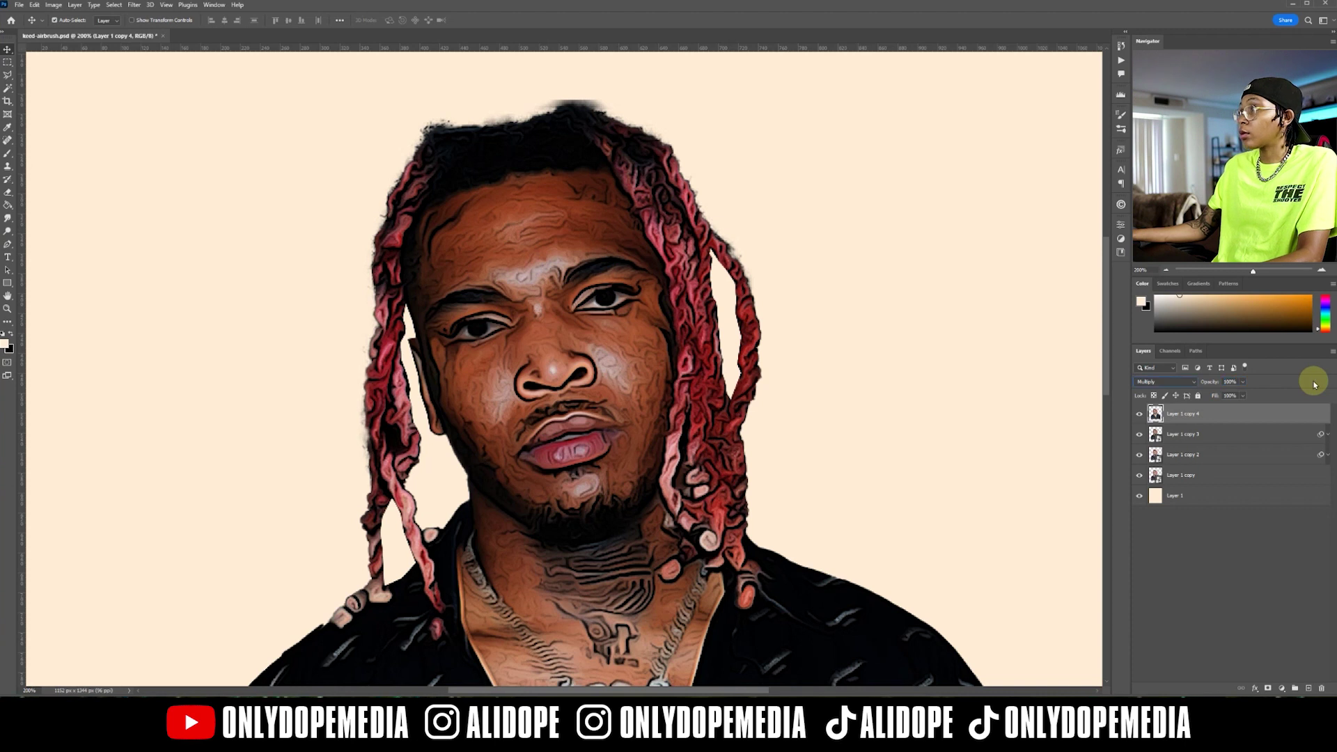
pyautogui.hotkey('ctrl', 'z')
# Step: Set the top duplicate layer to 100% opacity and Normal blending, and convert it to a smart object
pyautogui.click(1234, 441)
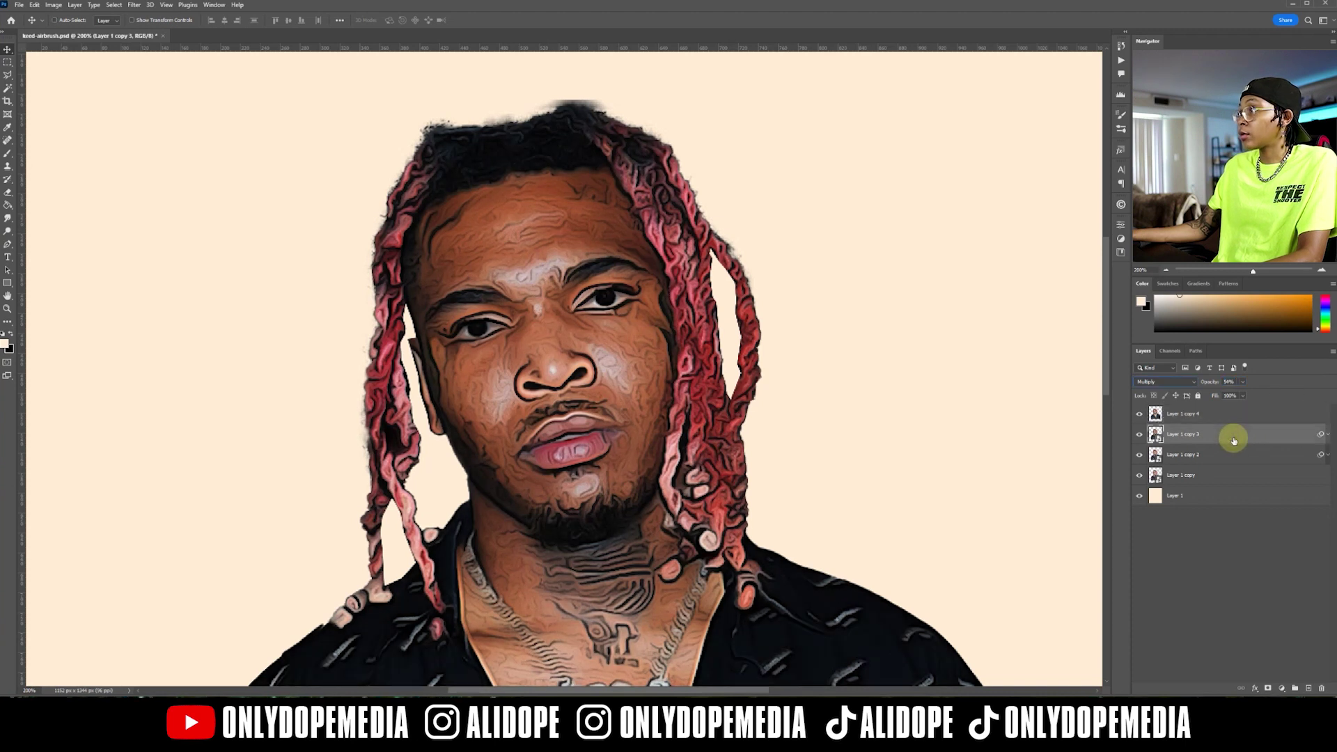
pyautogui.click(1236, 415)
pyautogui.moveTo(1222, 392); pyautogui.dragTo(1267, 394)
pyautogui.click(1166, 382)
pyautogui.click(1169, 391)
pyautogui.rightClick(1227, 414)
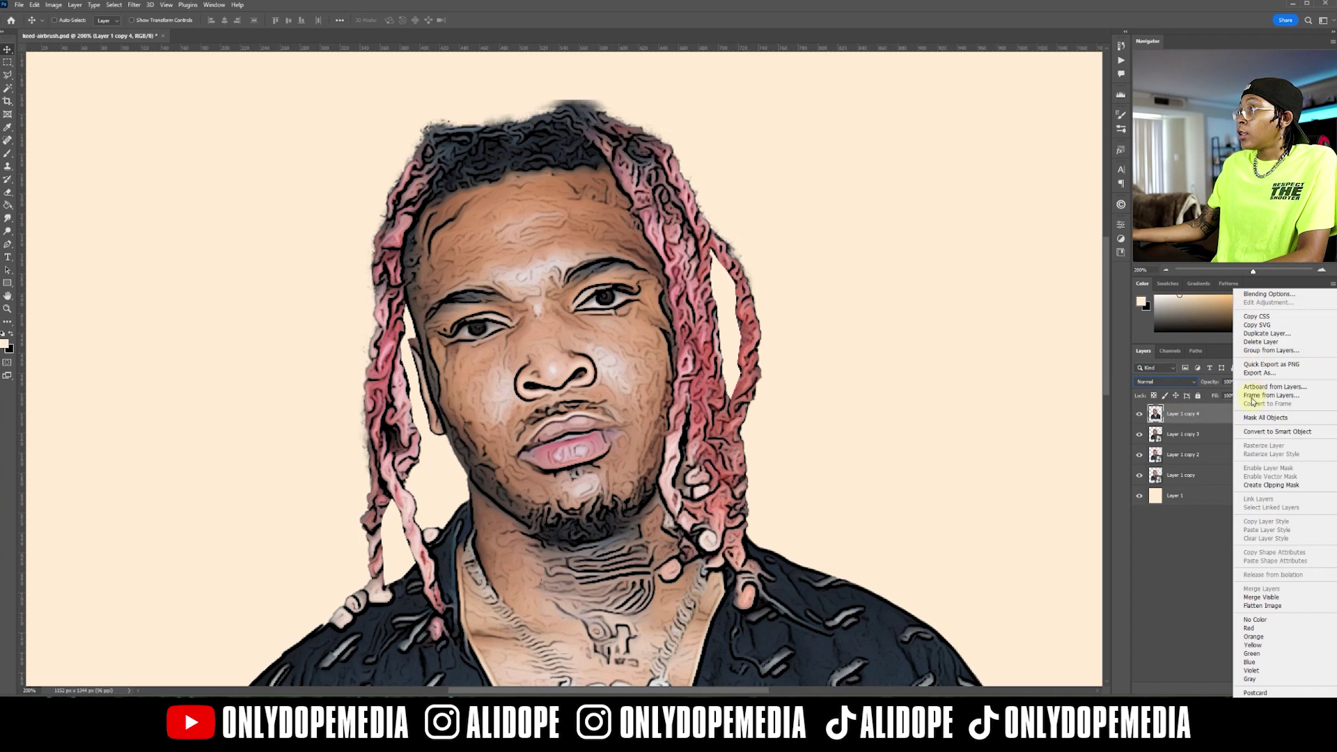
pyautogui.click(1215, 414)
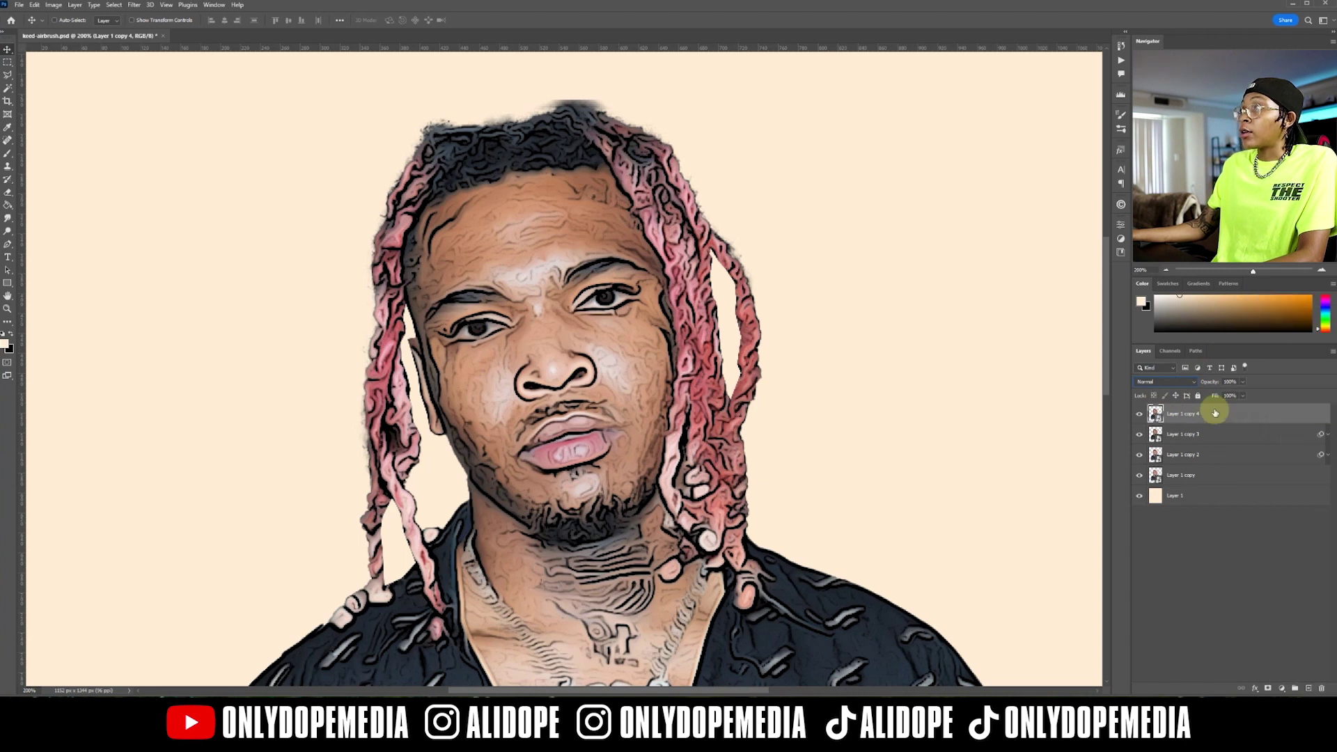
# Step: Apply Glowing Edges to the top layer with Edge Width 1, Edge Brightness 10 and Smoothness 15
pyautogui.click(135, 5)
pyautogui.click(152, 60)
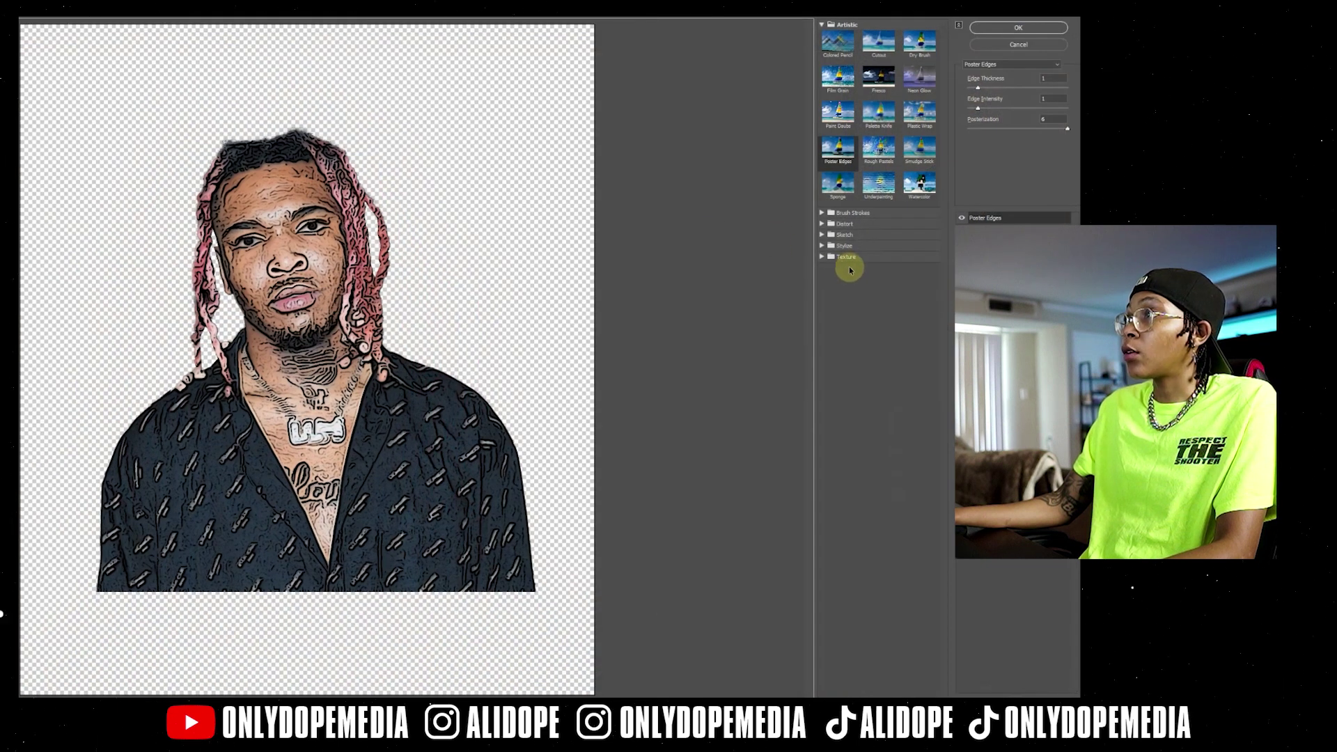
pyautogui.click(823, 259)
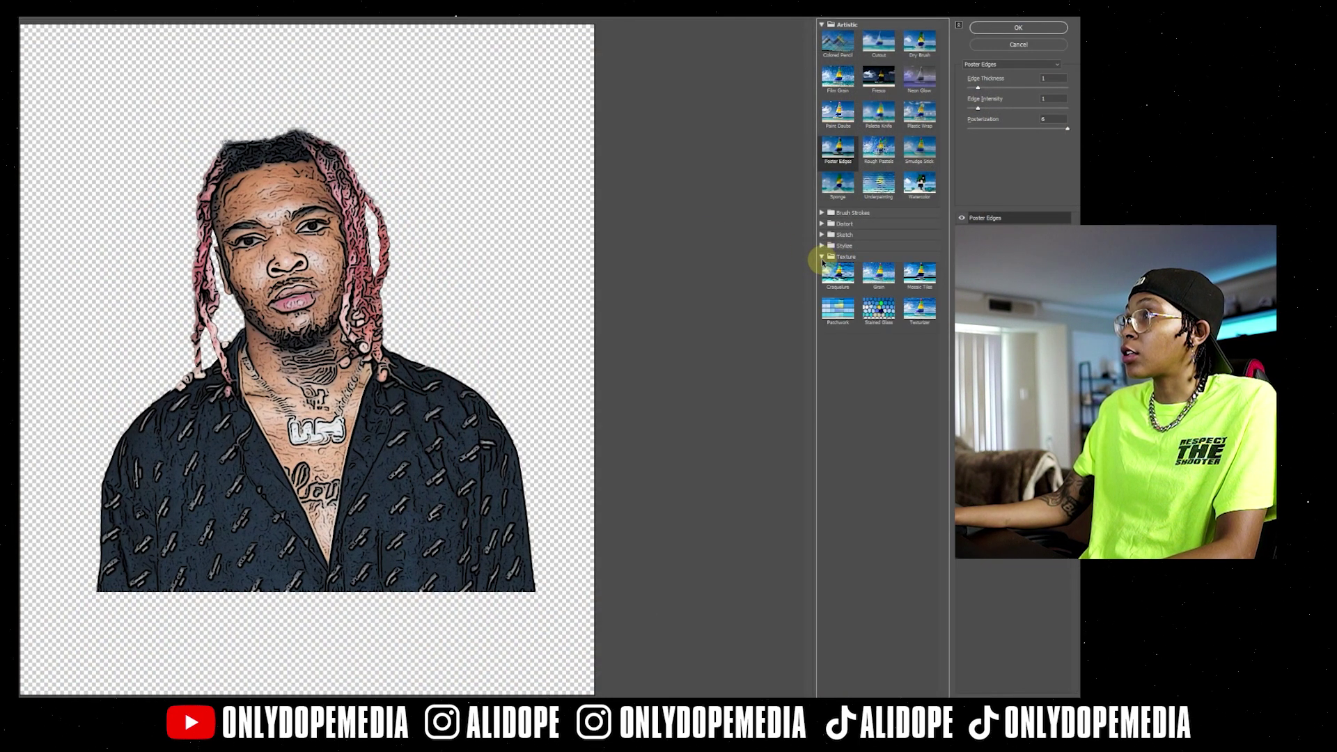
pyautogui.click(823, 248)
pyautogui.click(837, 263)
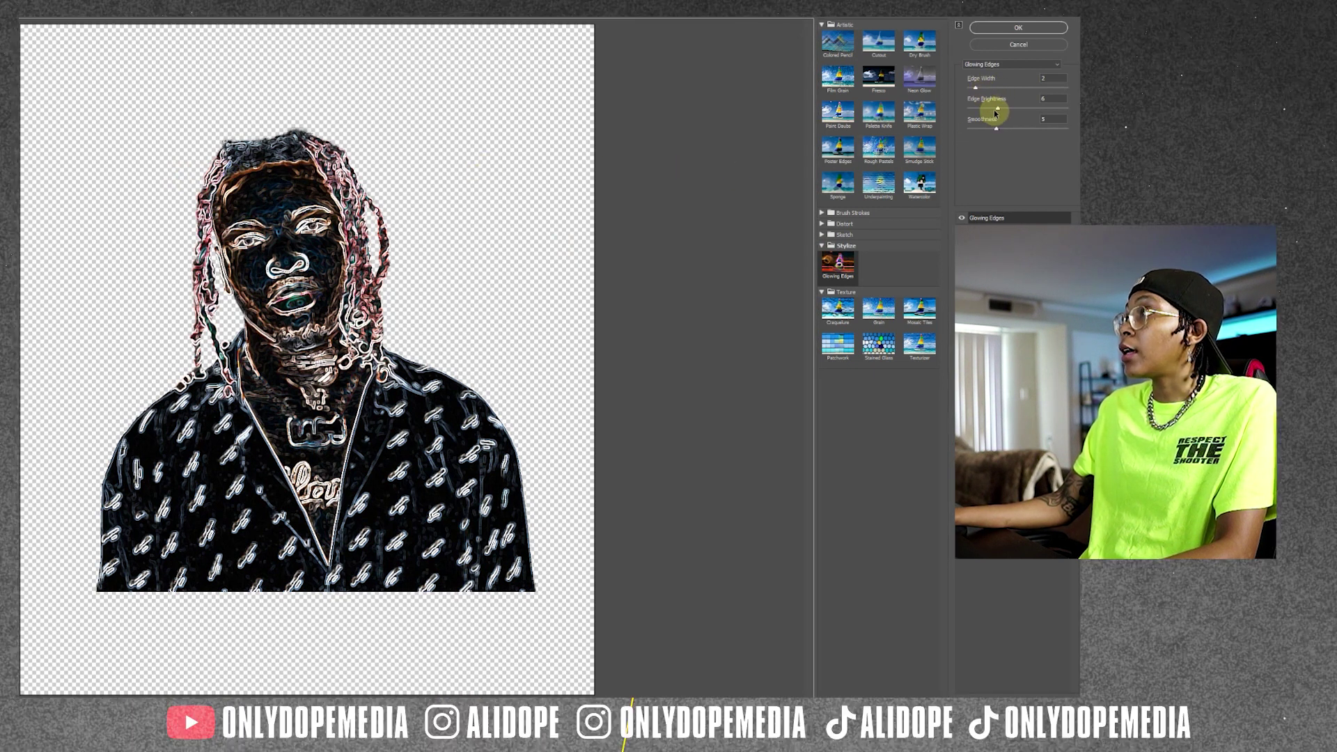
pyautogui.moveTo(989, 128)
pyautogui.mouseDown()
pyautogui.moveTo(958, 130)
pyautogui.moveTo(1067, 129)
pyautogui.moveTo(1006, 104)
pyautogui.moveTo(1059, 100)
pyautogui.moveTo(981, 108)
pyautogui.moveTo(994, 109)
pyautogui.mouseUp()
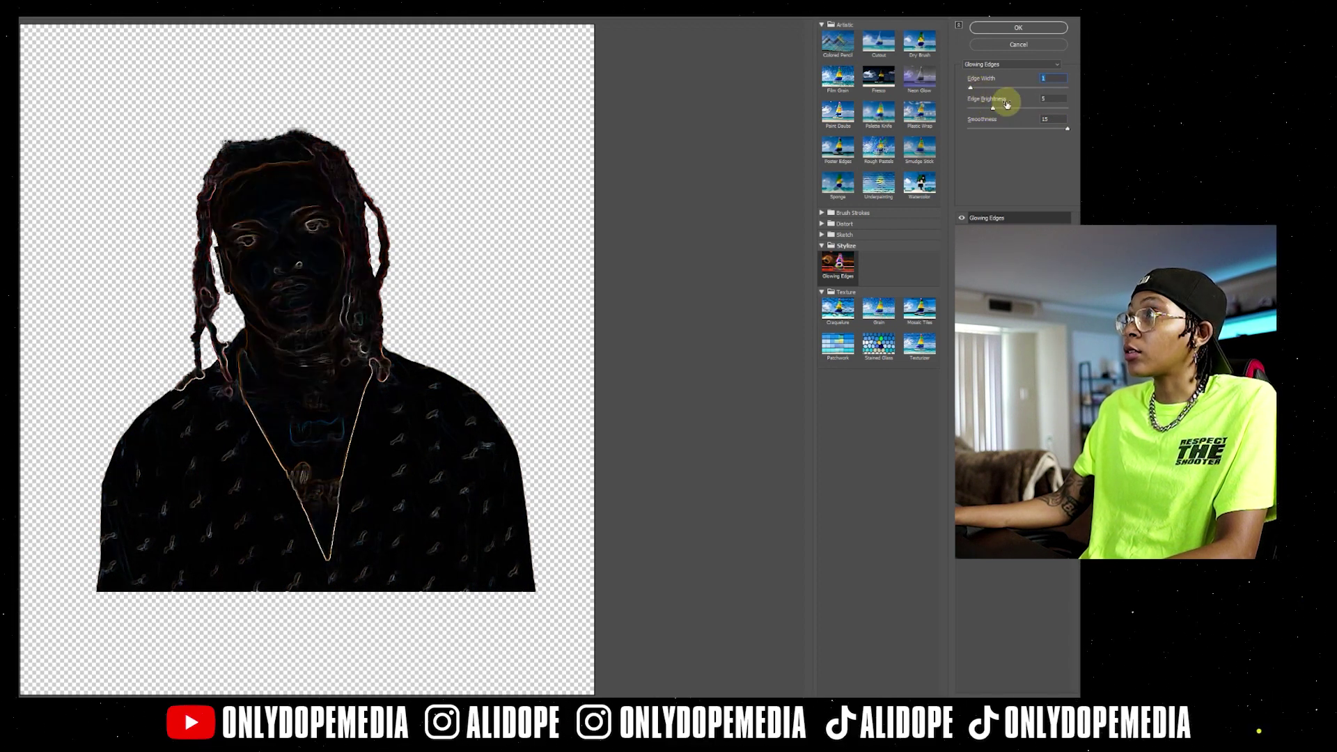
pyautogui.moveTo(994, 109); pyautogui.dragTo(1019, 110)
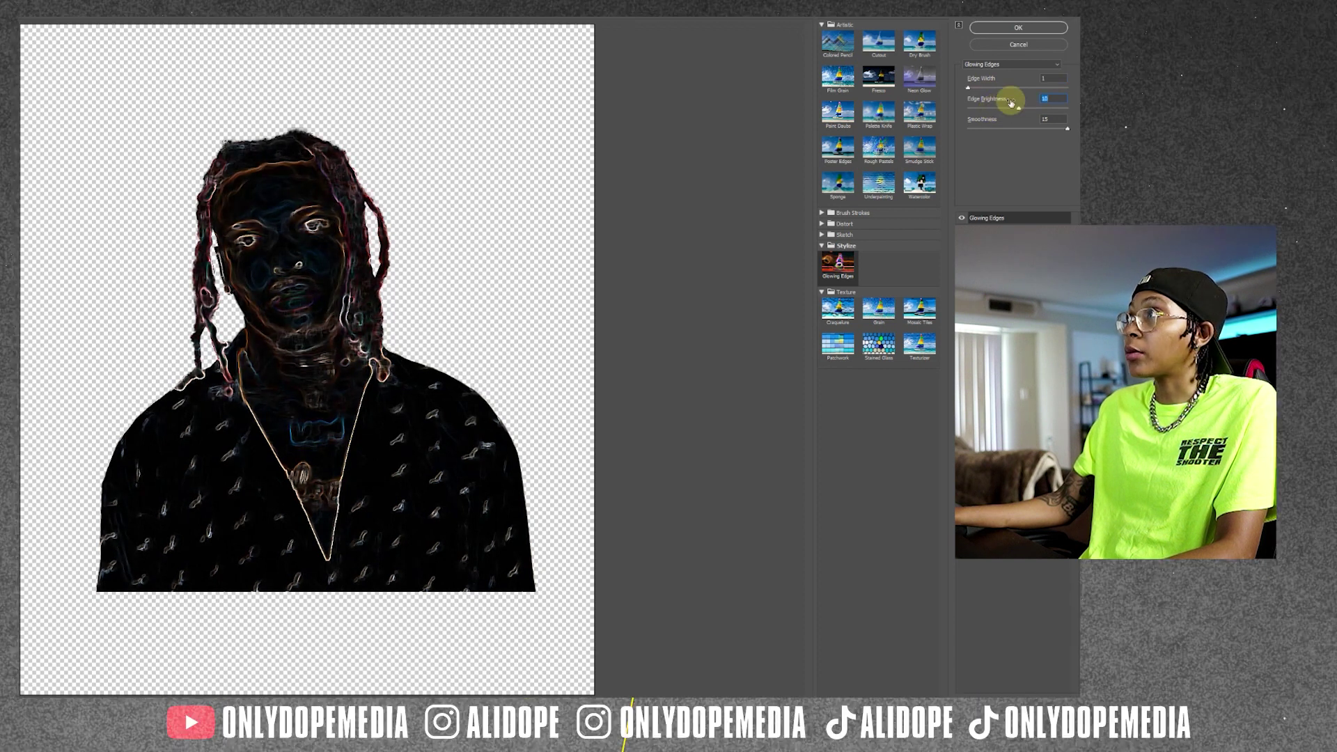
pyautogui.click(1018, 27)
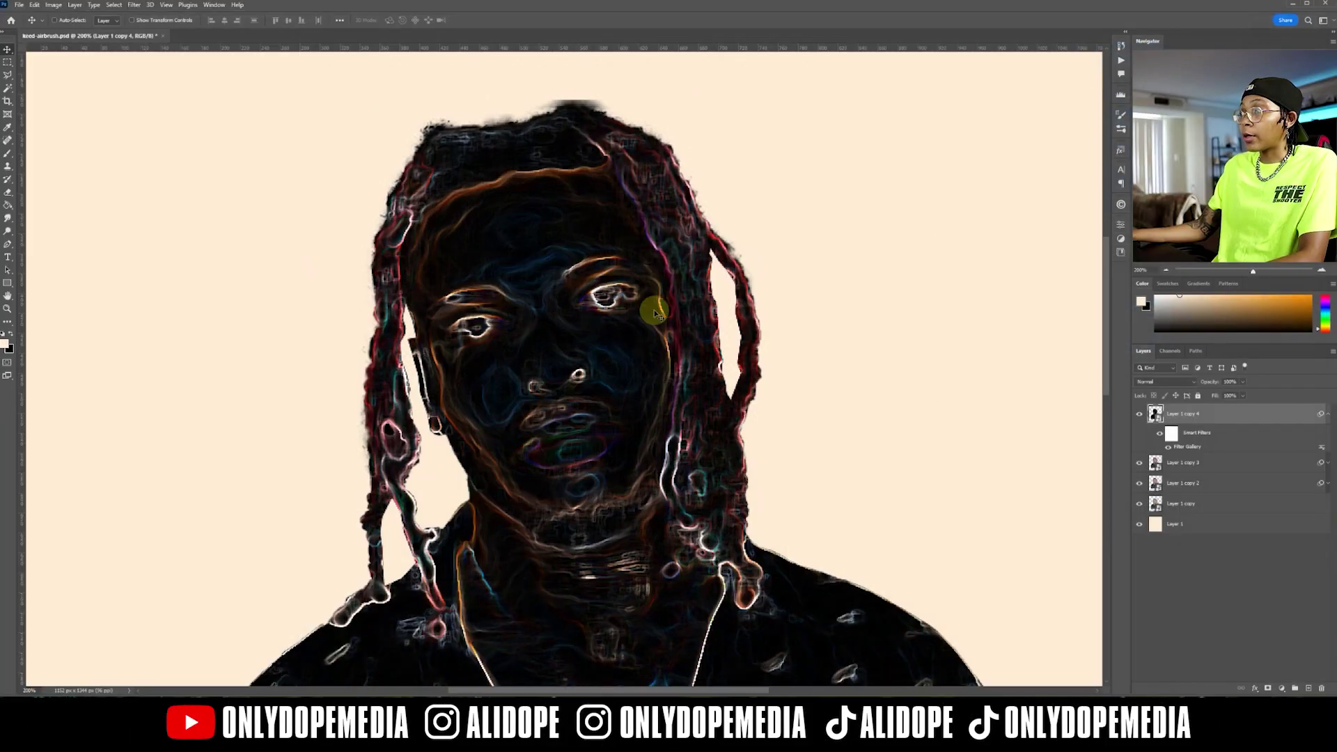
# Step: Set the Glowing Edges layer to Screen blending and apply a Black & White adjustment with the Default preset
pyautogui.click(1151, 381)
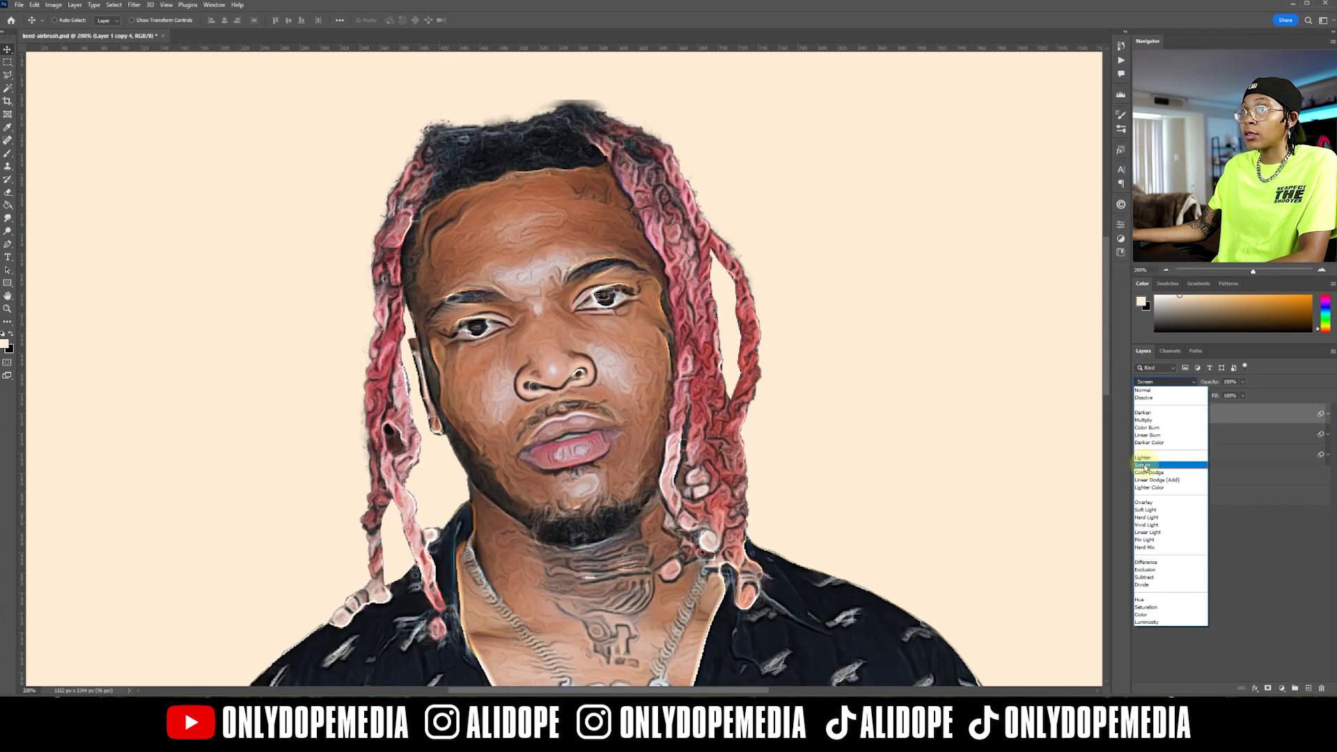
pyautogui.click(1144, 465)
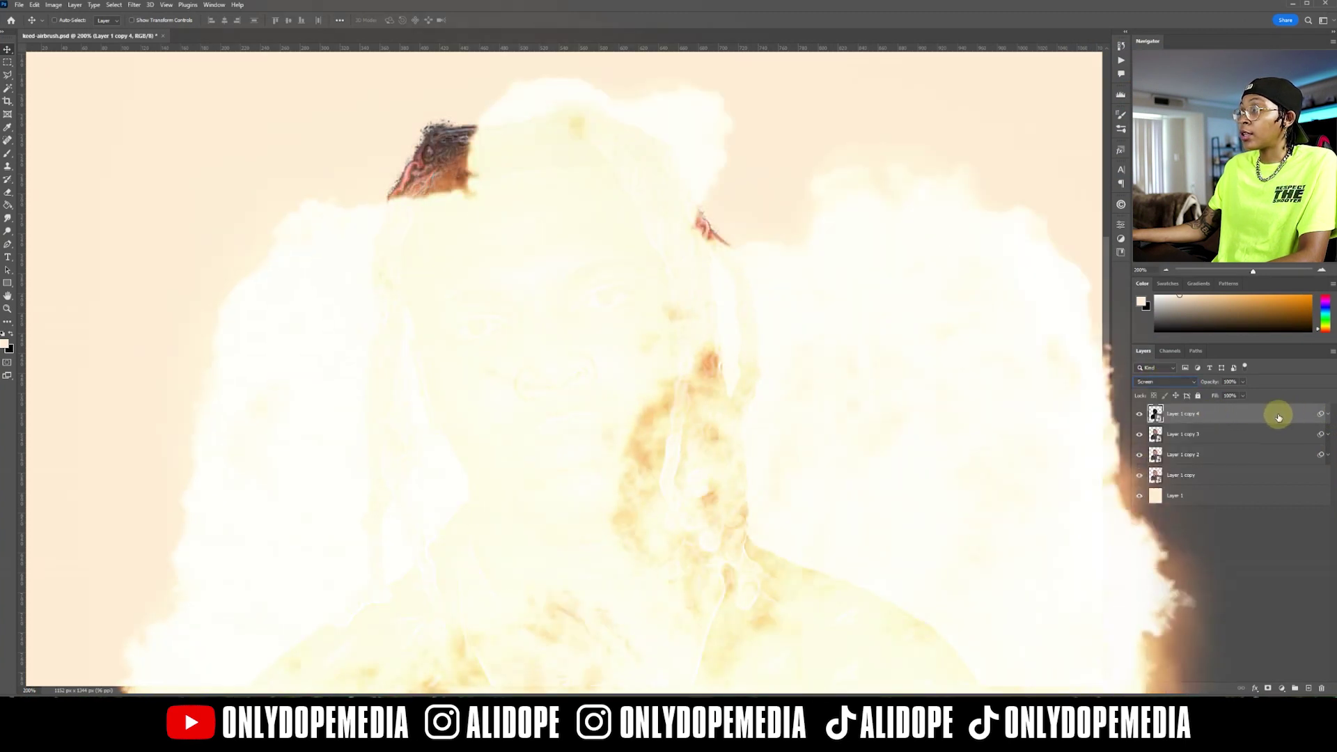
pyautogui.click(54, 5)
pyautogui.moveTo(70, 30)
pyautogui.click(177, 101)
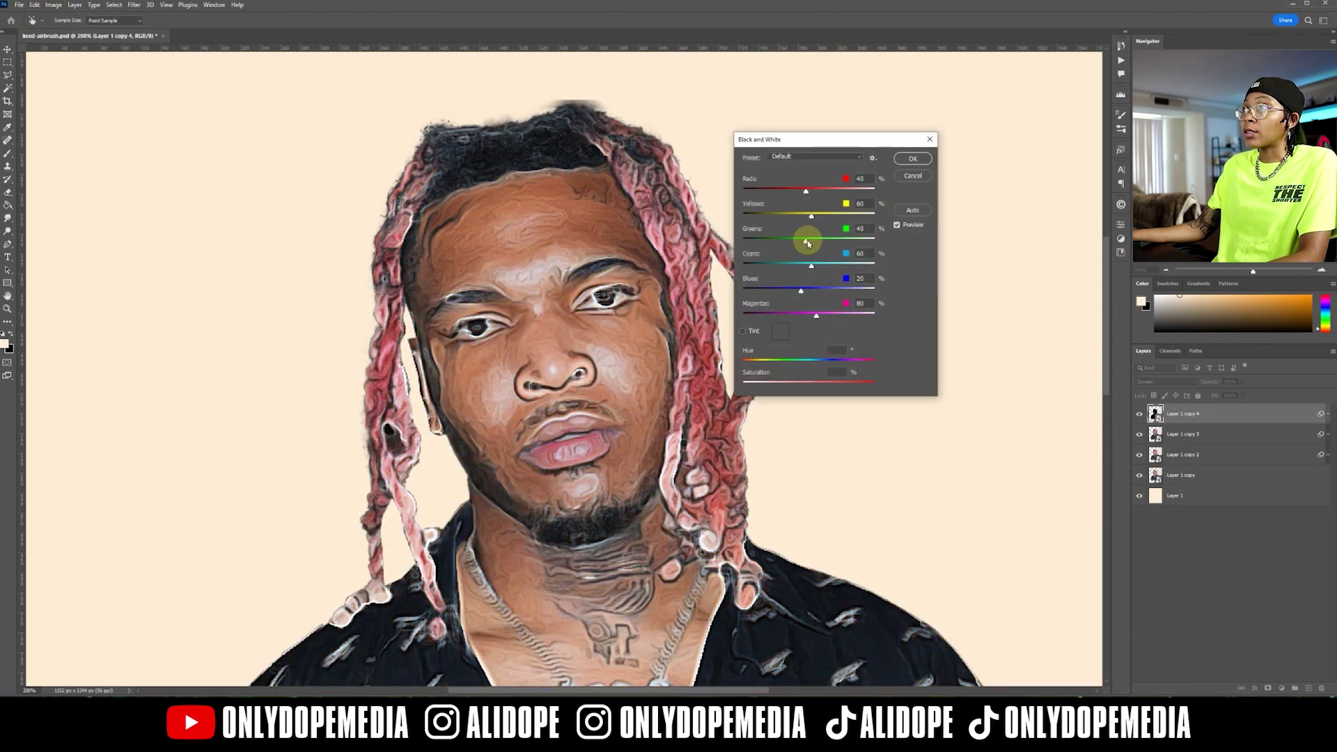
pyautogui.click(912, 159)
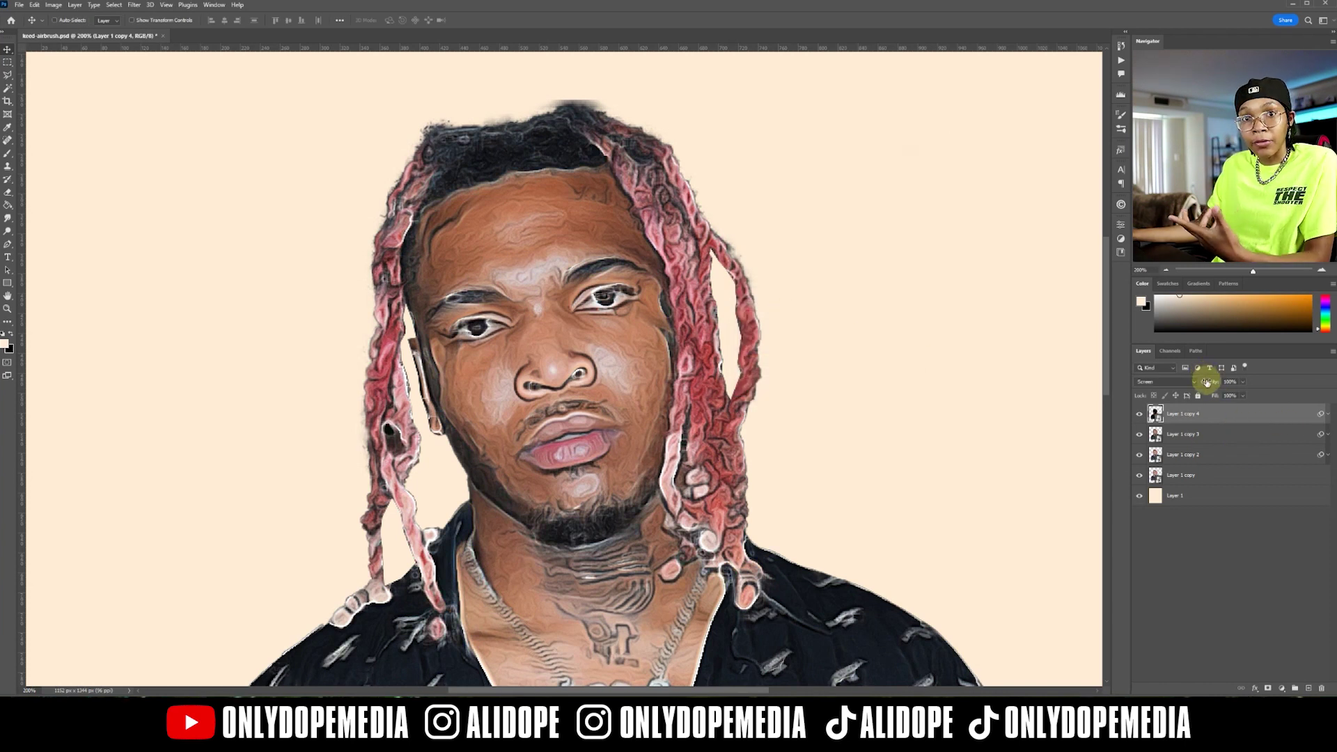
# Step: Lower the Glowing Edges layer's opacity to 89% and check the portrait at different zoom levels
pyautogui.moveTo(1199, 387); pyautogui.dragTo(1198, 388)
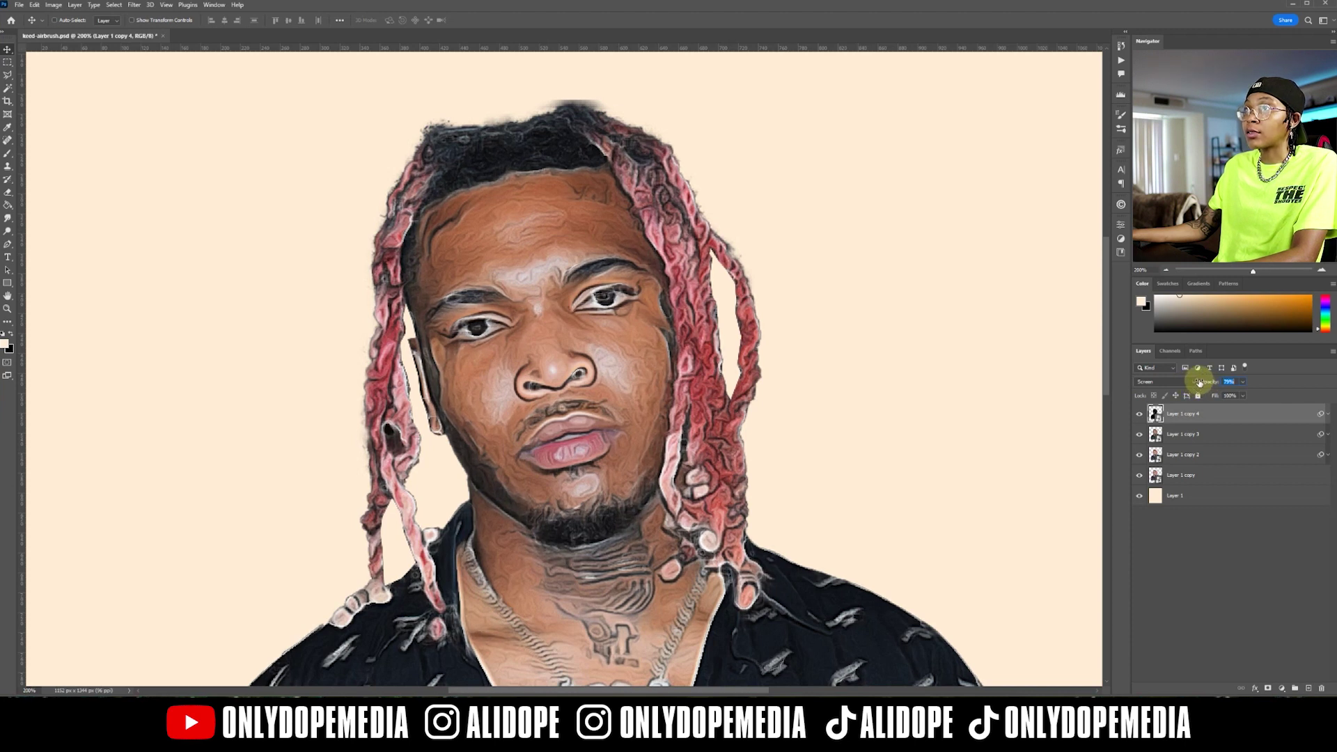
pyautogui.moveTo(1196, 381); pyautogui.dragTo(1205, 379)
pyautogui.hotkey('ctrl', '-')
pyautogui.hotkey('ctrl', '-')
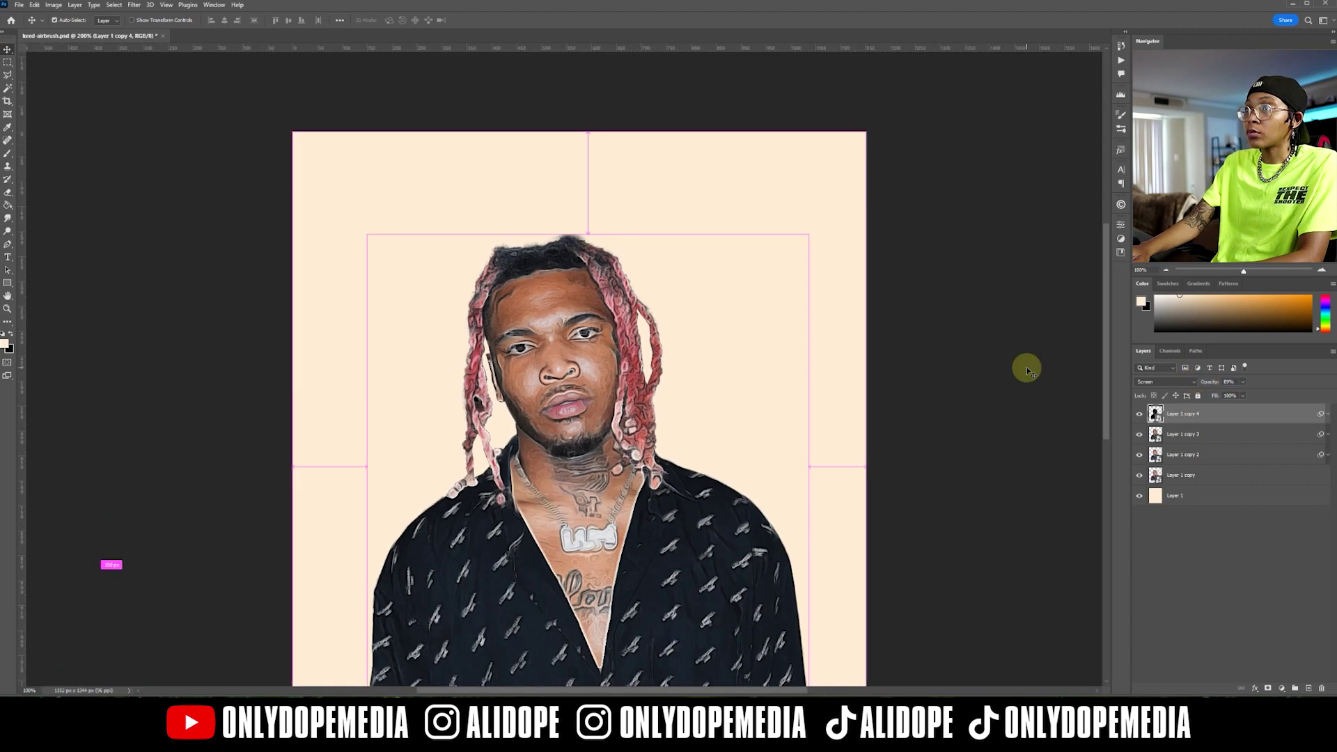
pyautogui.hotkey('ctrl', '+')
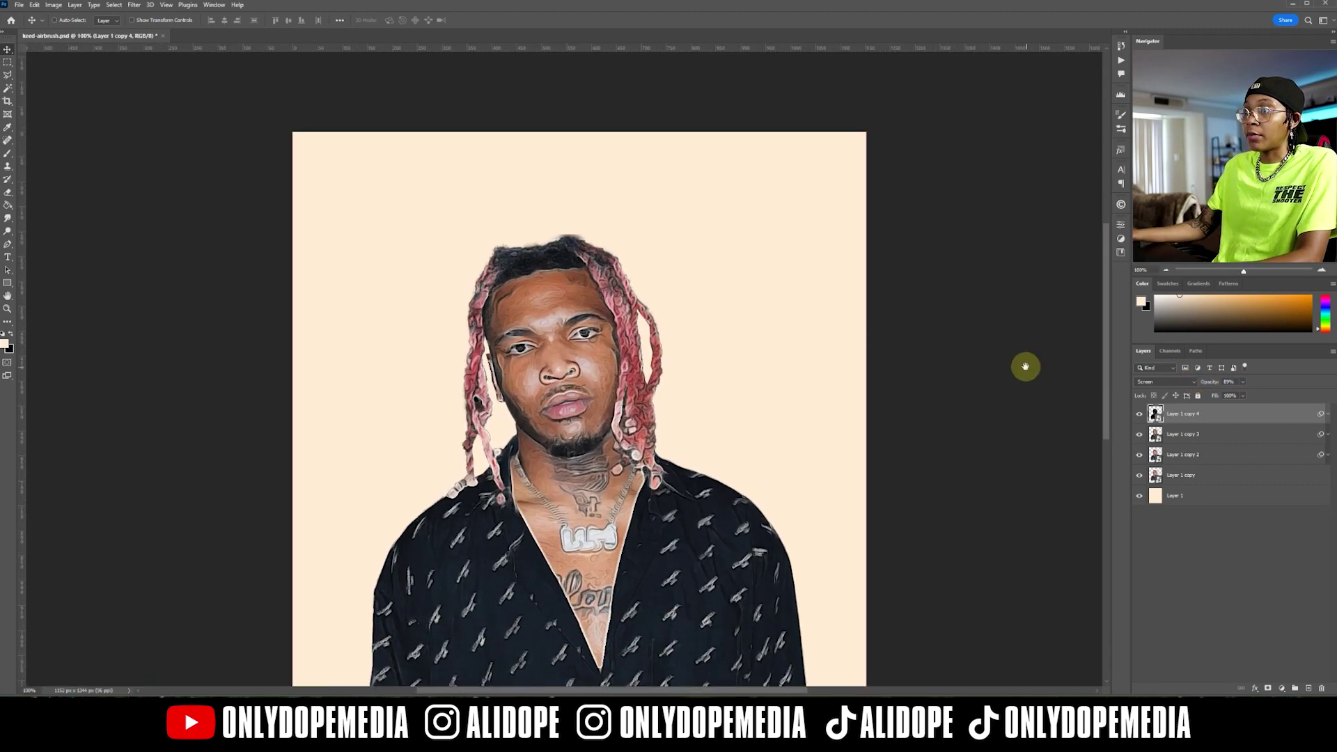
pyautogui.hotkey('ctrl', '+')
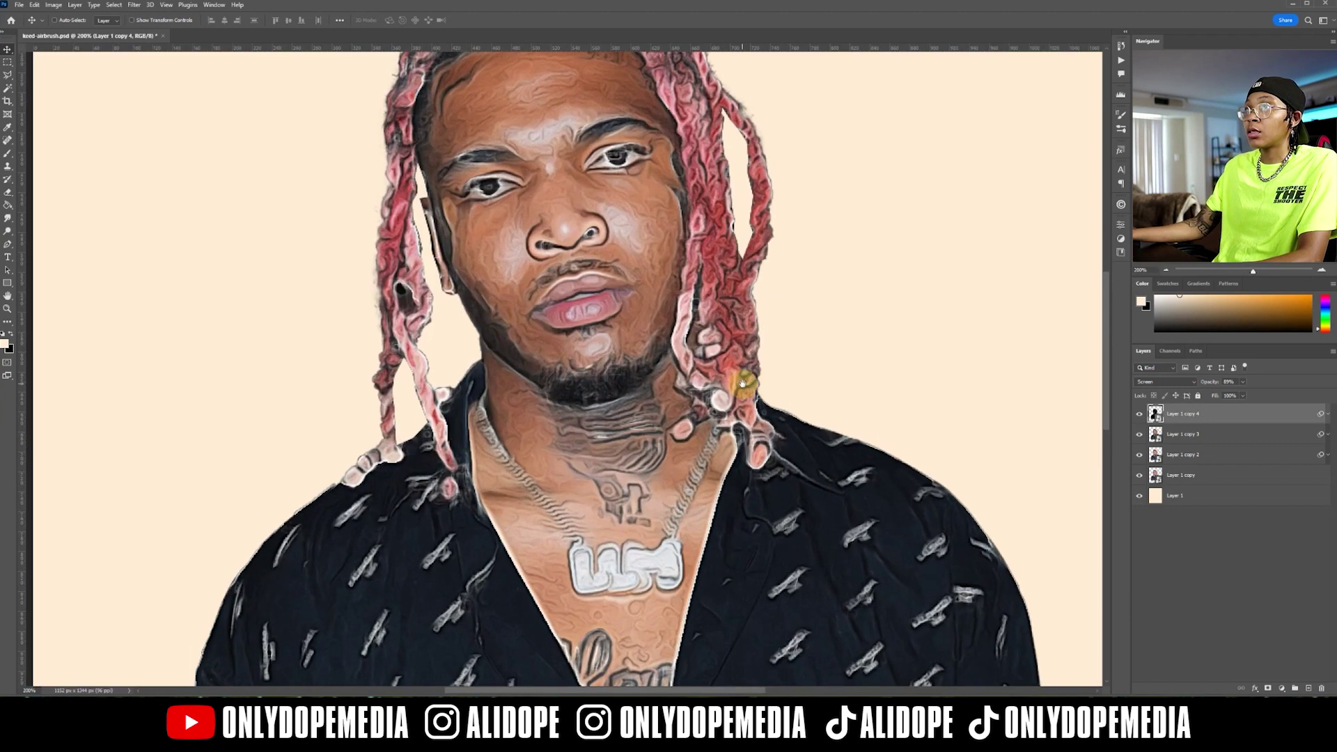
pyautogui.scroll(2, 702, 285)
pyautogui.moveTo(660, 168); pyautogui.dragTo(667, 231)
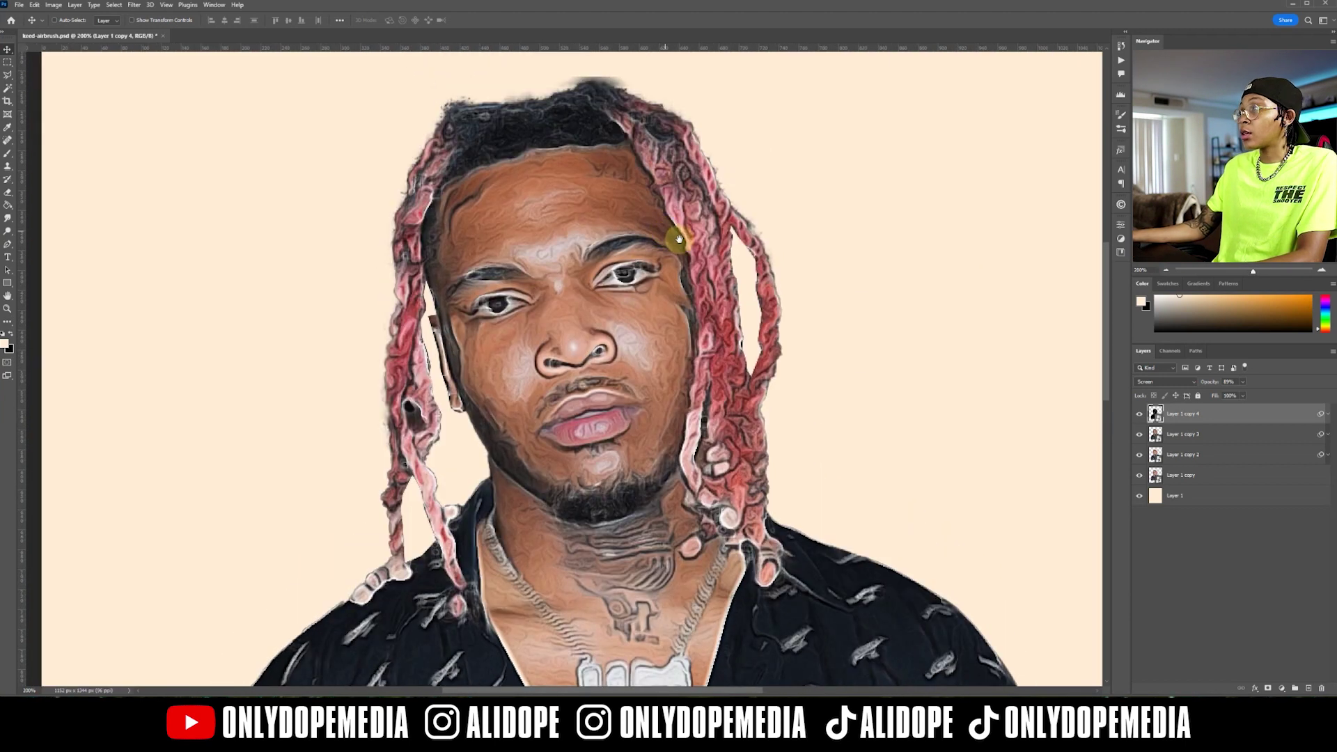
# Step: Compare the portrait with the Poster Edges layer and the Oil Paint layer each hidden and shown
pyautogui.click(1140, 435)
pyautogui.click(1140, 434)
pyautogui.click(1139, 454)
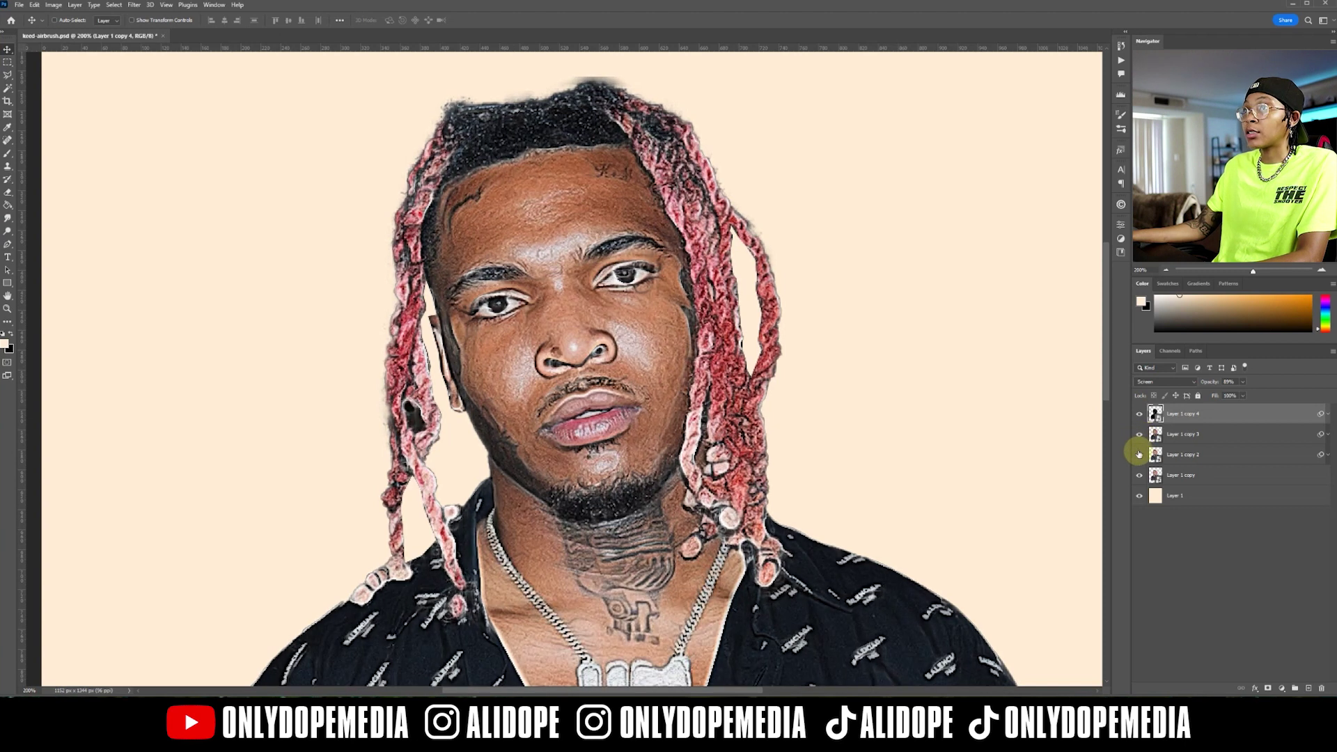
pyautogui.click(1140, 454)
pyautogui.click(1139, 454)
pyautogui.click(1139, 454)
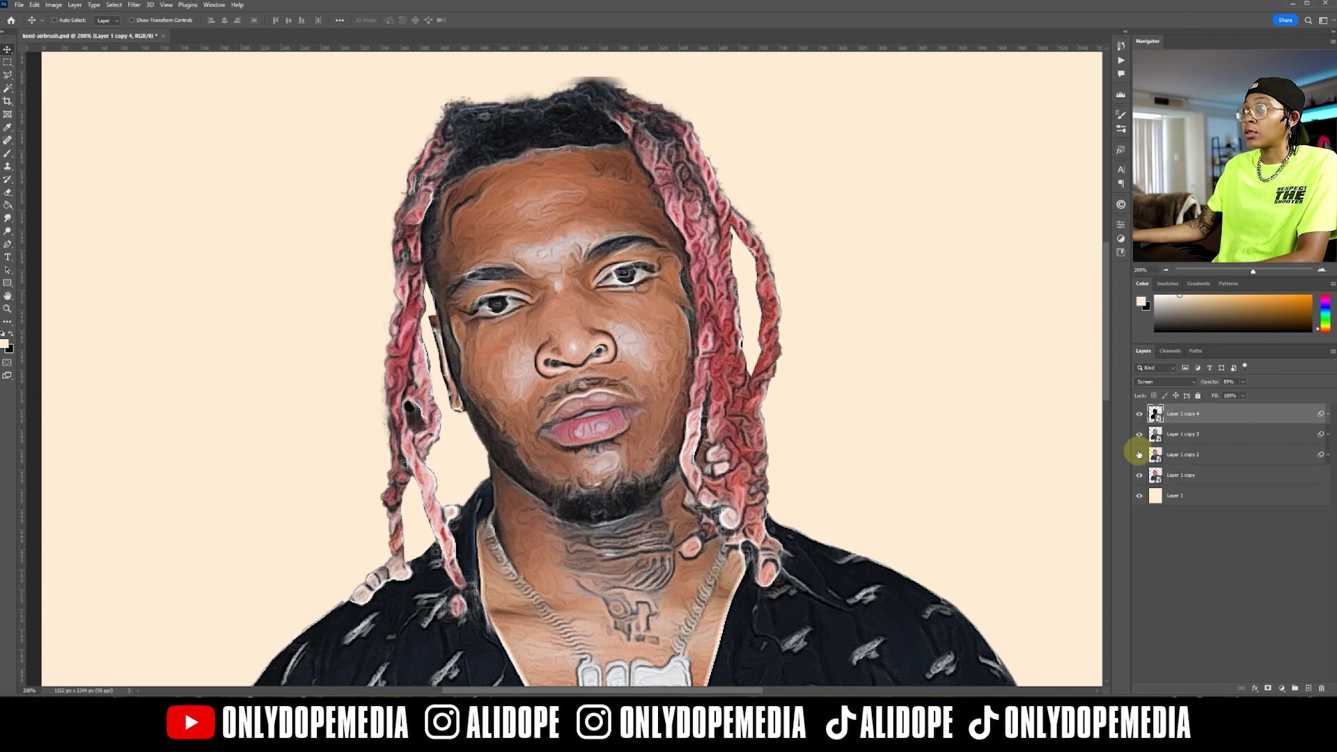
# Step: Edit the Oil Paint smart filter to Stylization 7.0, Cleanliness 3.2, Scale 8.6, Bristle Detail 2.7 and Shine 0.4
pyautogui.click(1215, 463)
pyautogui.click(1327, 455)
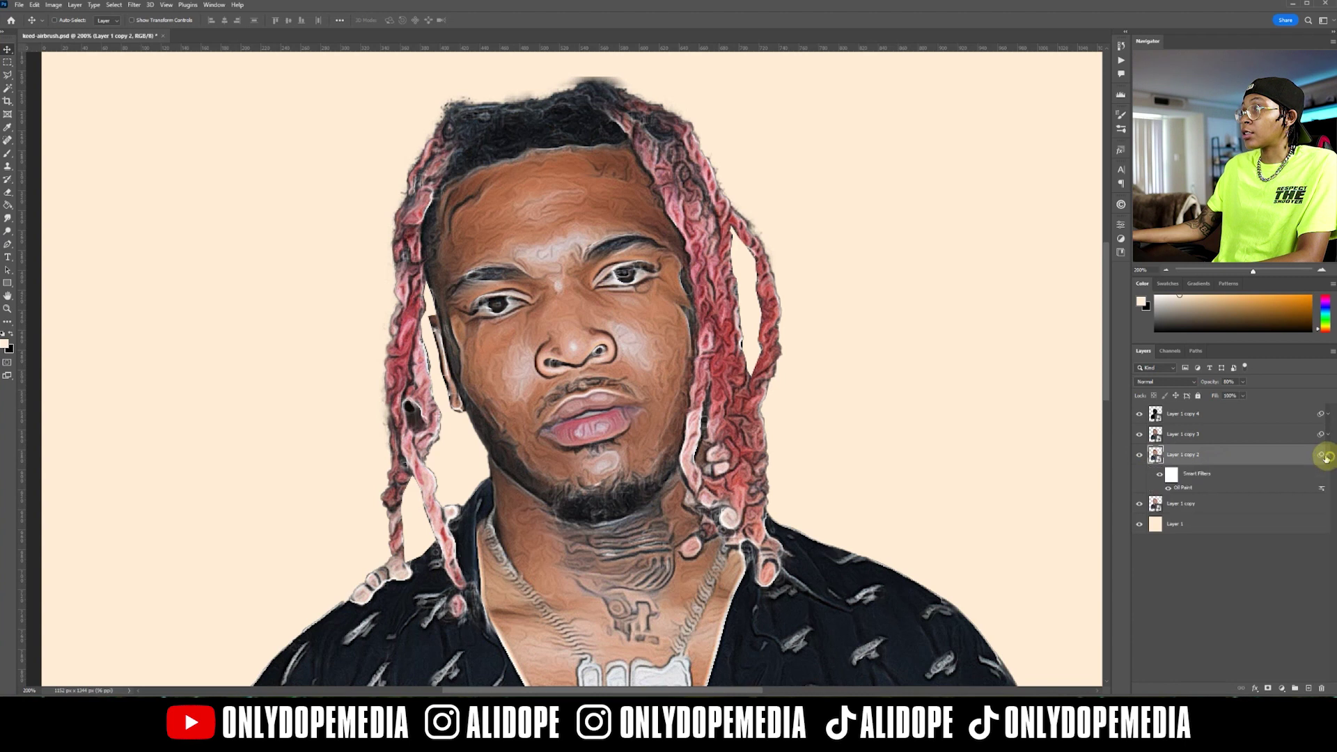
pyautogui.doubleClick(1197, 489)
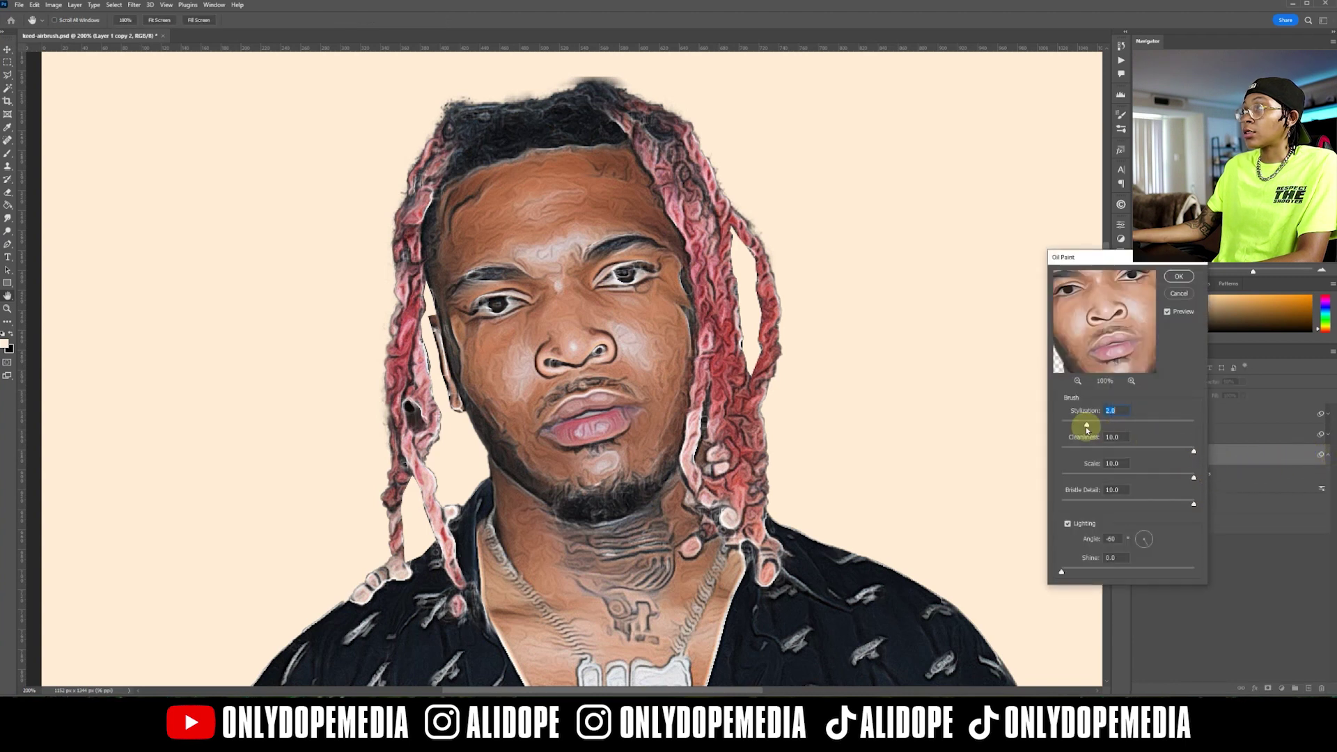
pyautogui.moveTo(1084, 429)
pyautogui.mouseDown()
pyautogui.moveTo(1190, 427)
pyautogui.moveTo(1149, 448)
pyautogui.moveTo(1084, 449)
pyautogui.mouseUp()
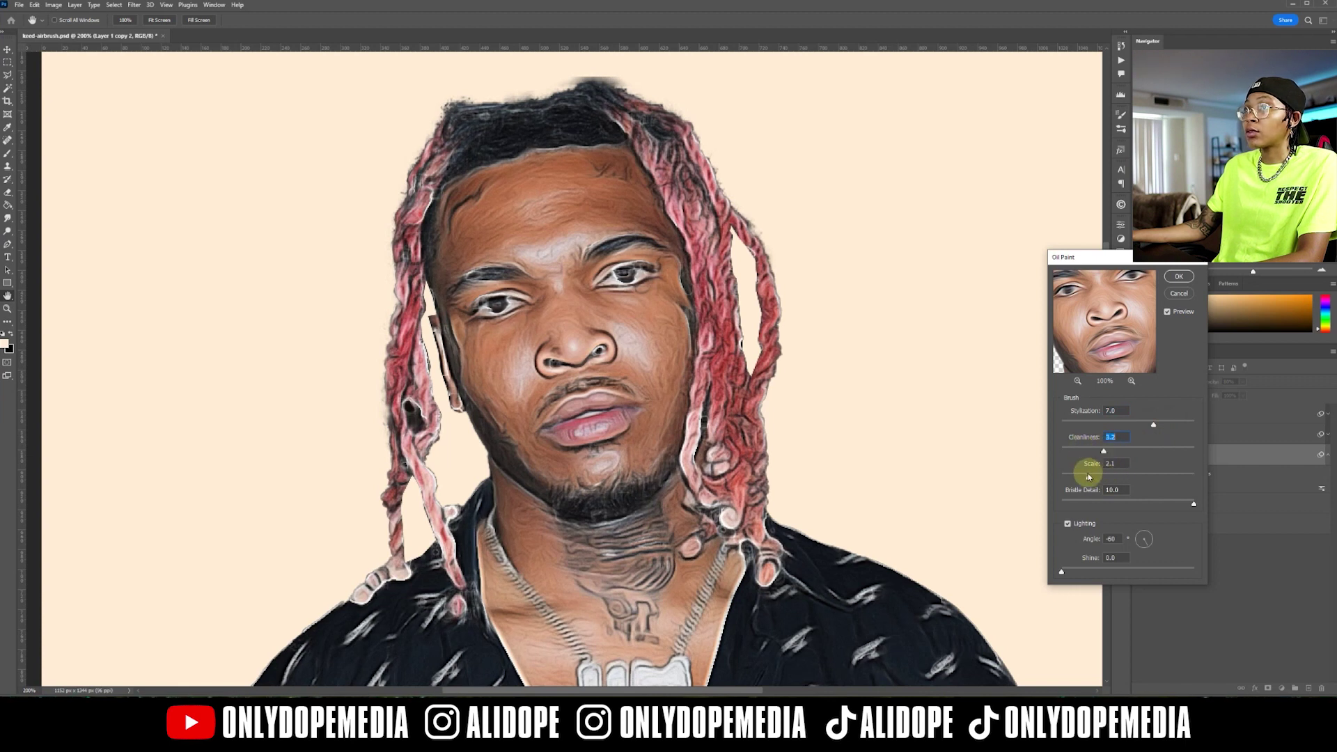
pyautogui.moveTo(1089, 477)
pyautogui.mouseDown()
pyautogui.moveTo(1176, 476)
pyautogui.moveTo(1098, 501)
pyautogui.mouseUp()
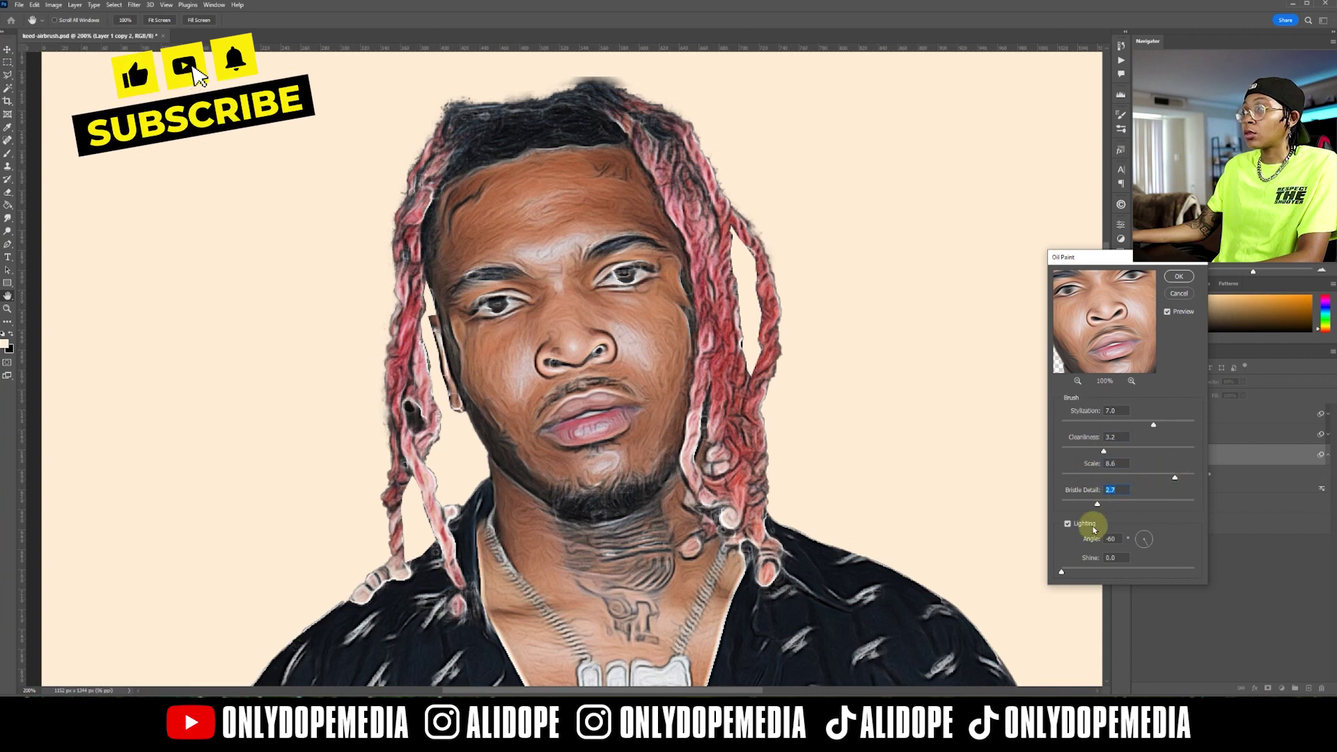
pyautogui.moveTo(1063, 569); pyautogui.dragTo(1067, 571)
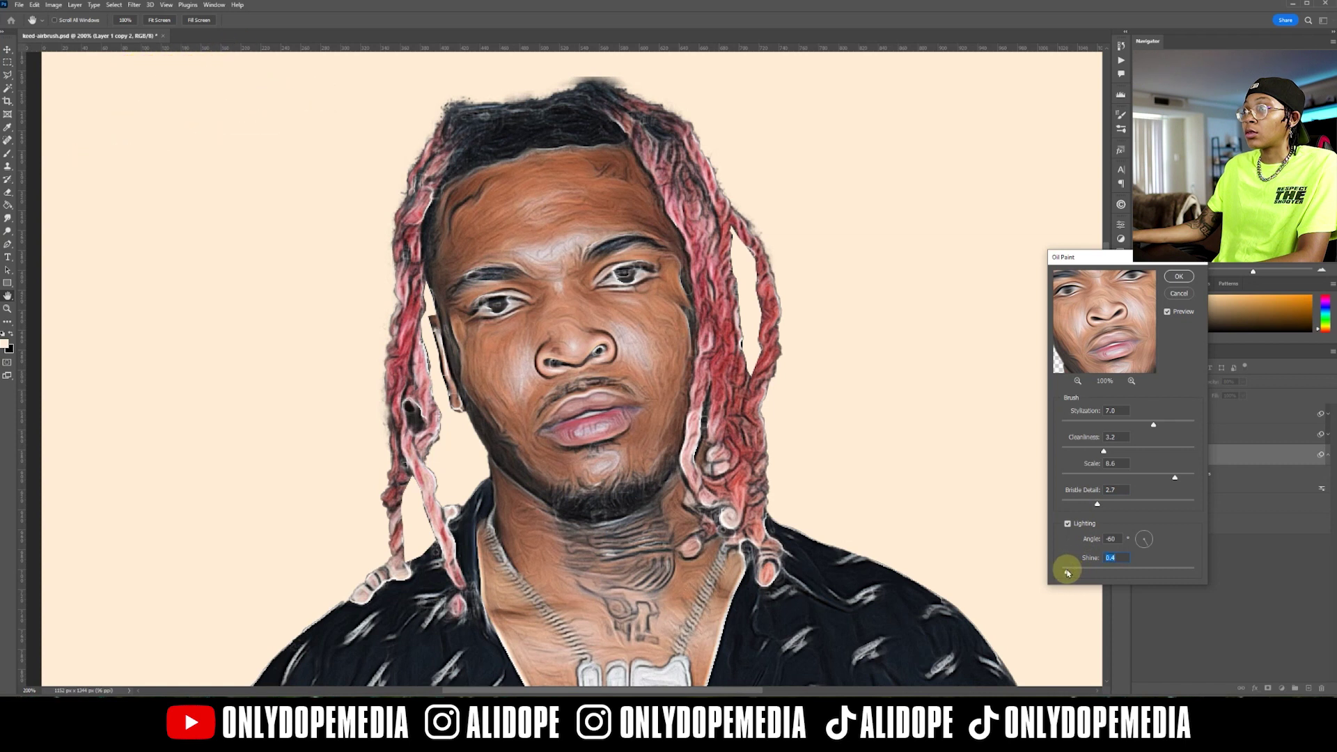
pyautogui.click(1177, 279)
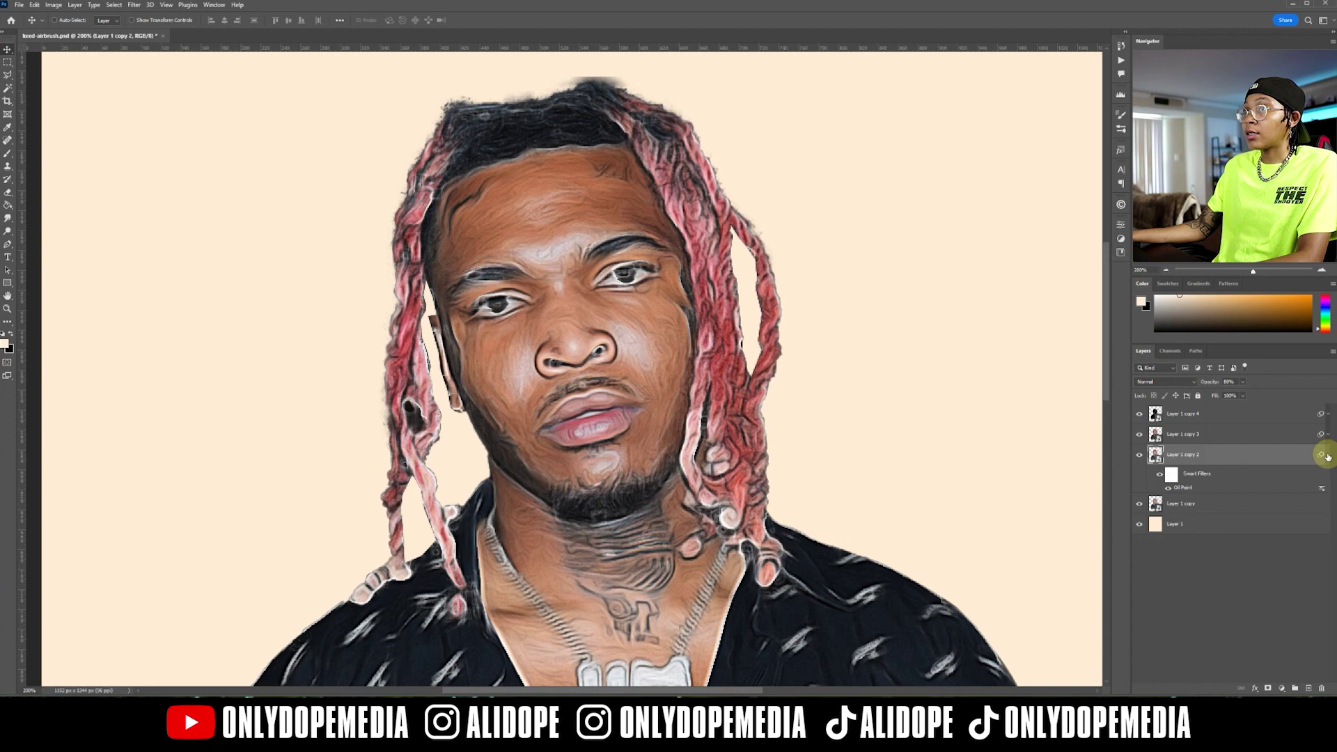
pyautogui.click(1328, 455)
# Step: Reduce the opacity of the Glowing Edges layer to 49%
pyautogui.click(1246, 414)
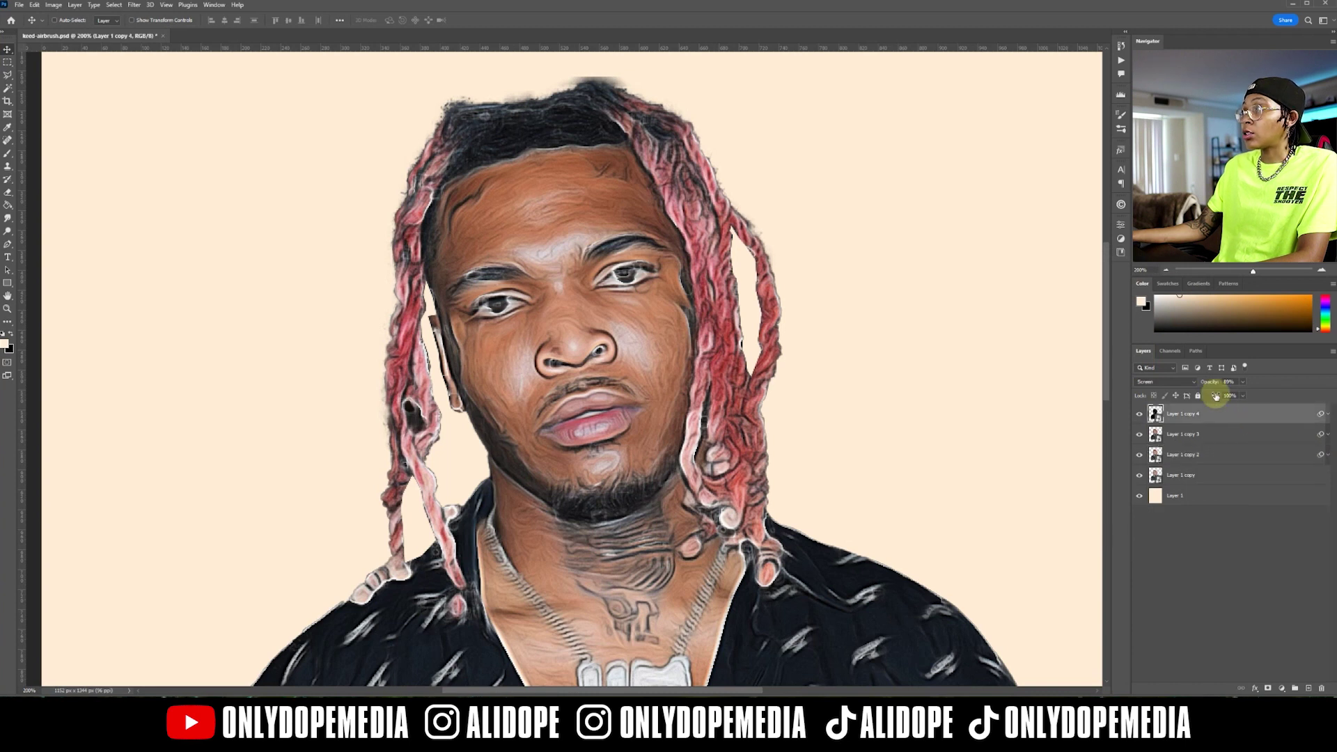
pyautogui.moveTo(1212, 382); pyautogui.dragTo(1177, 385)
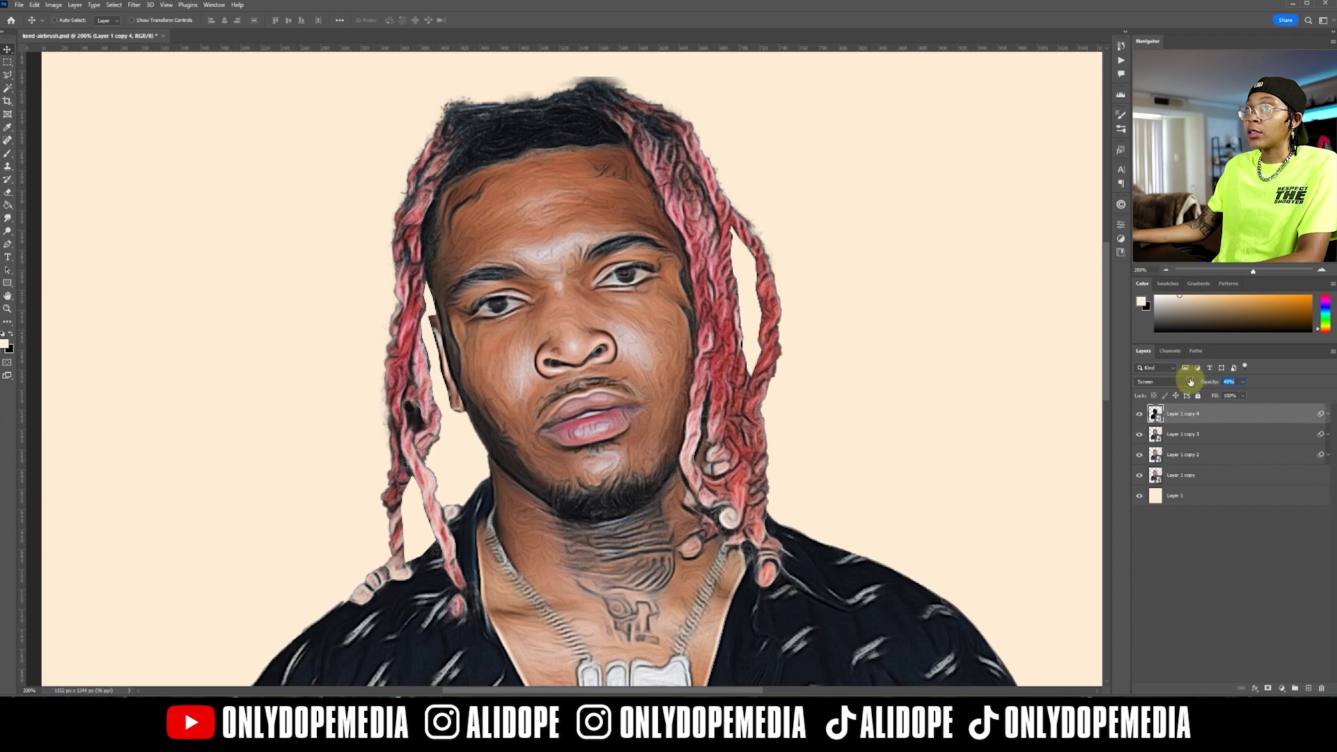
# Step: Set the Glowing Edges layer's opacity to 60% and add a layer mask to it
pyautogui.write('60')
pyautogui.press('Return')
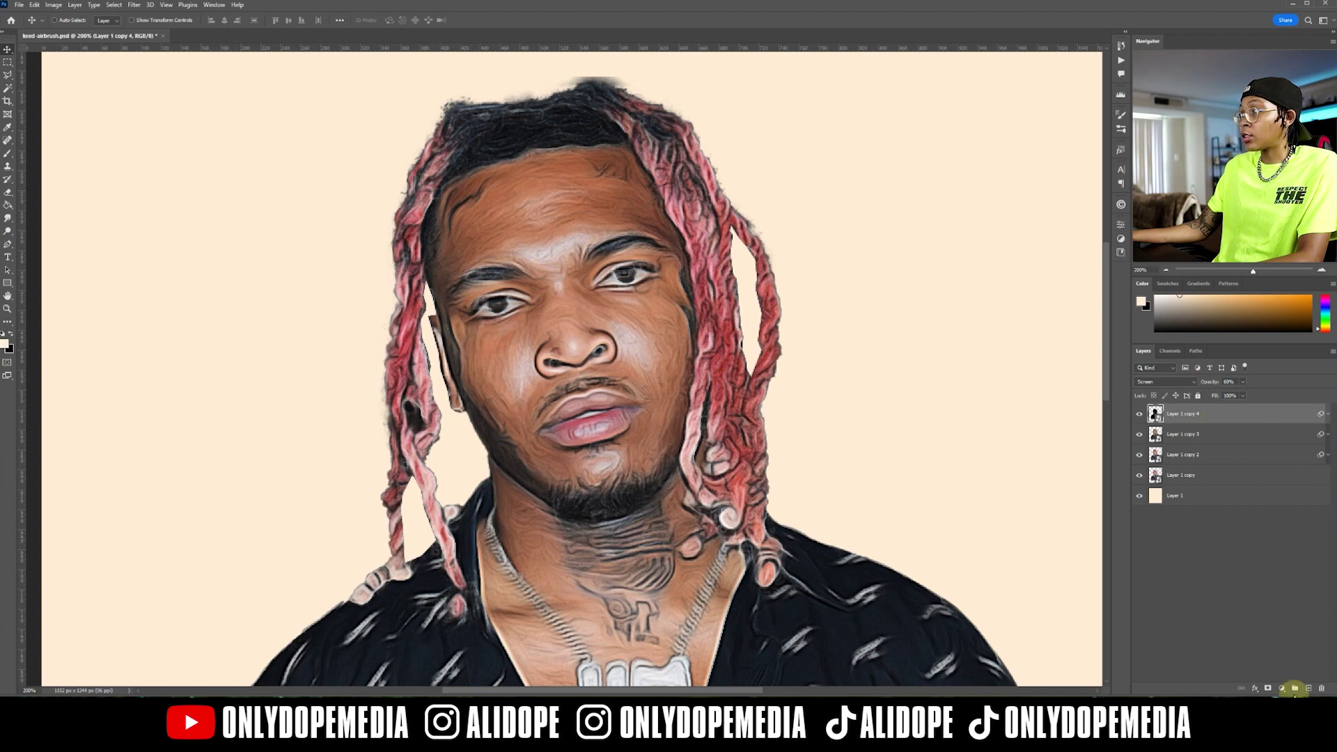
pyautogui.click(1266, 686)
# Step: Paint black over both eyes on the Glowing Edges layer's mask with a small brush at reduced opacity, and save the file
pyautogui.press('b')
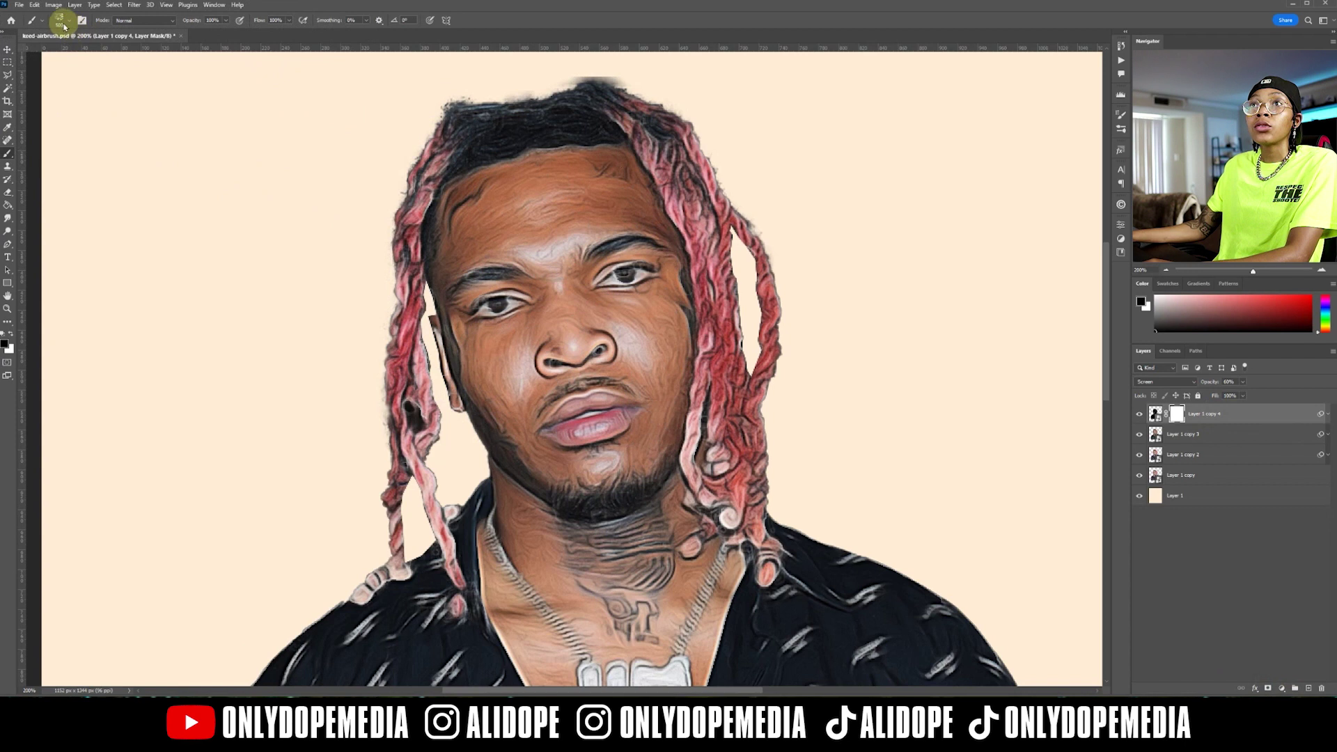
pyautogui.click(61, 19)
pyautogui.doubleClick(216, 159)
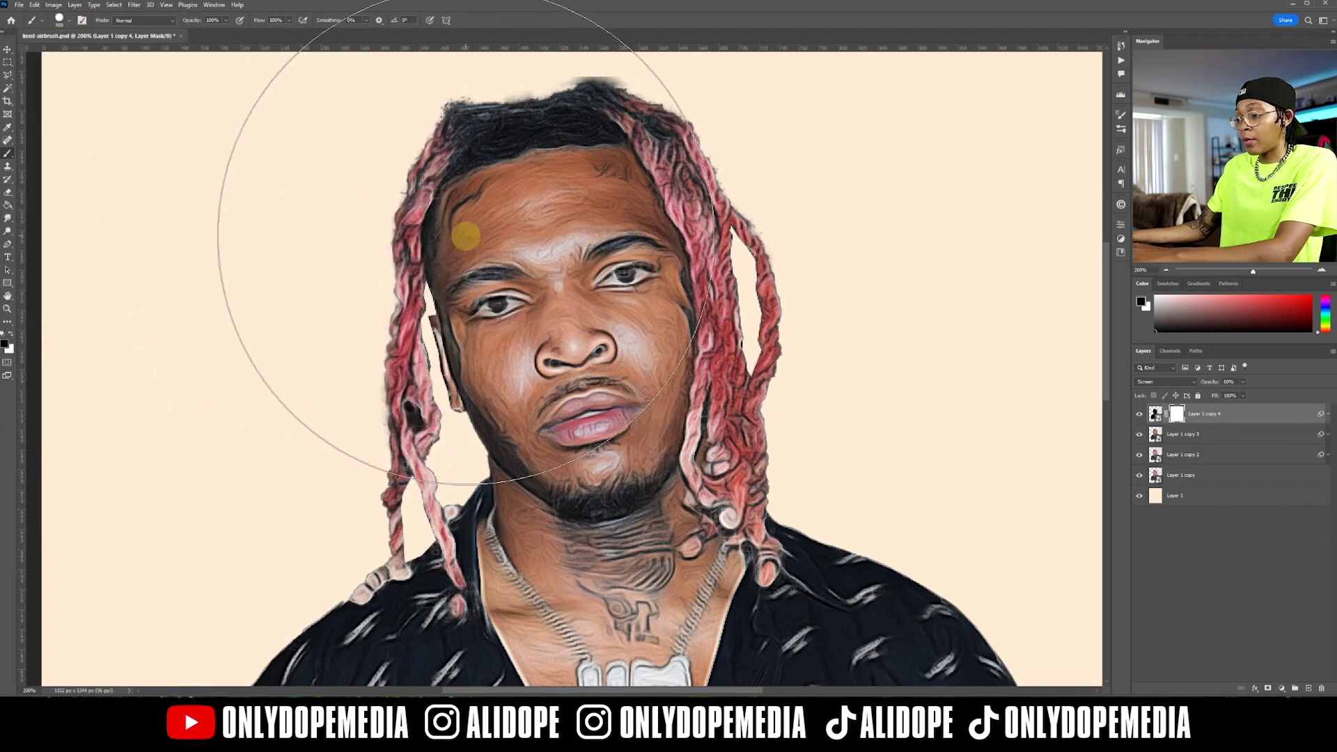
pyautogui.press('[')
pyautogui.press('[')
pyautogui.press('[')
pyautogui.press('[')
pyautogui.press('[')
pyautogui.press('[')
pyautogui.press('[')
pyautogui.press('[')
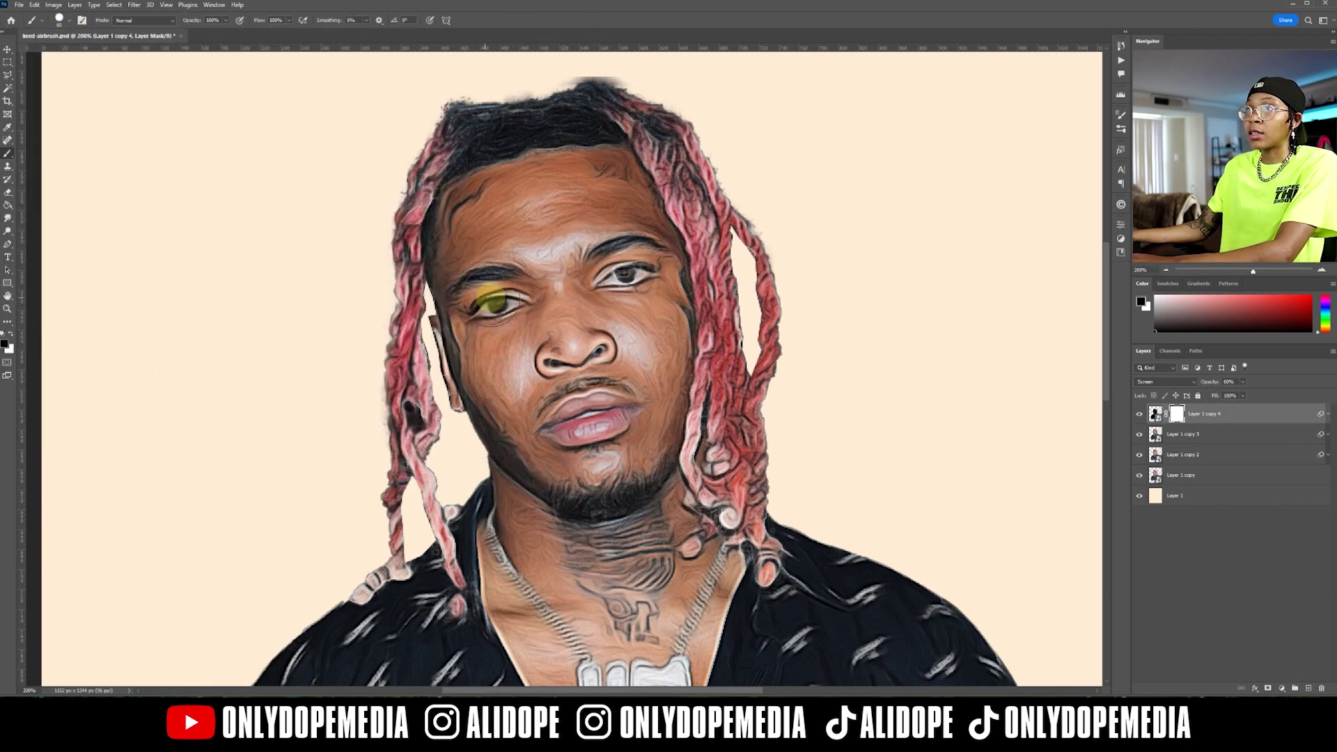
pyautogui.click(64, 22)
pyautogui.doubleClick(85, 160)
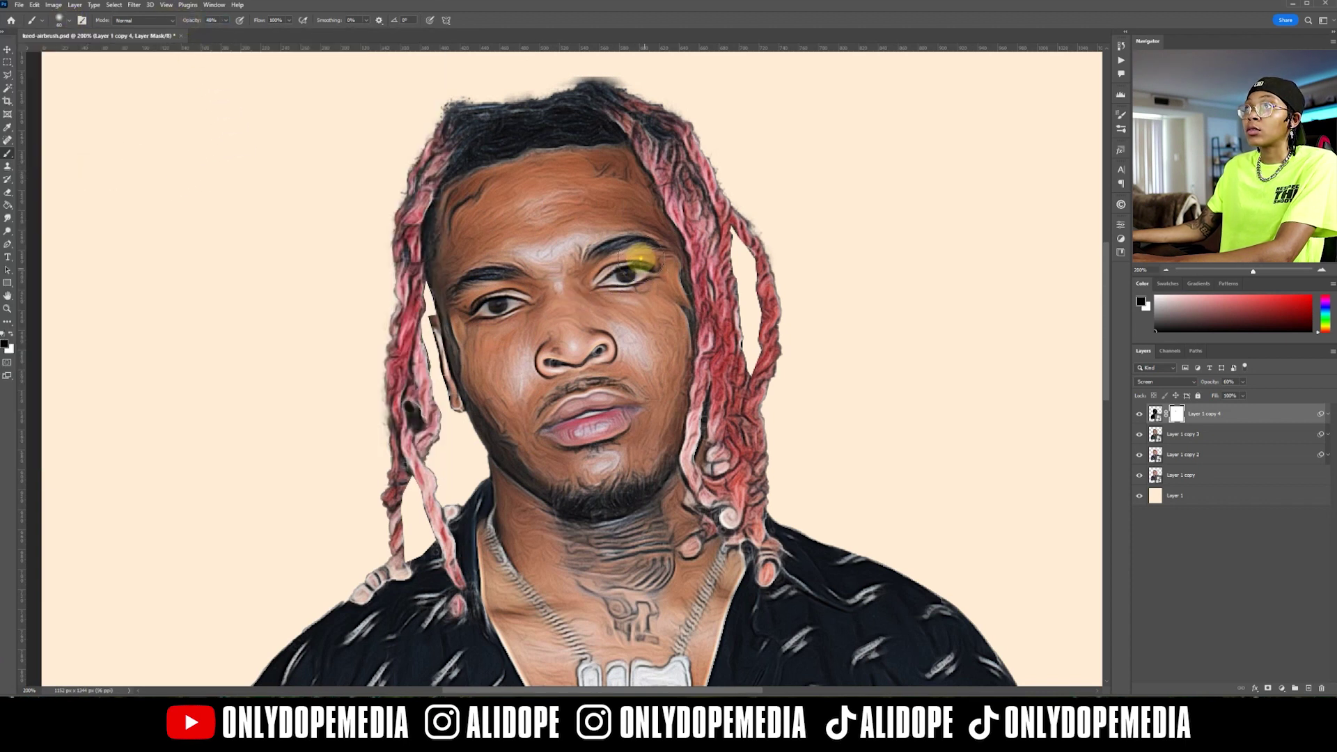
pyautogui.press('v')
pyautogui.hotkey('ctrl', 's')
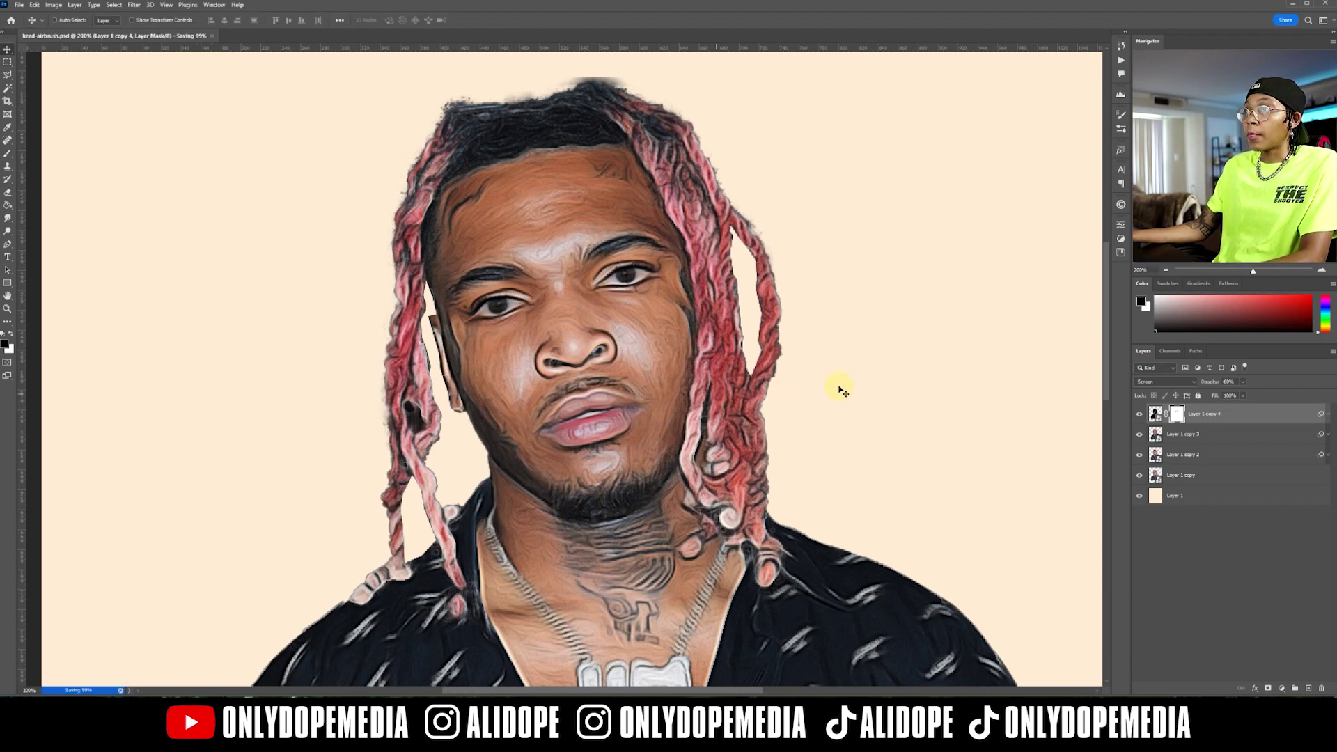
# Step: Lower the opacity of the Layer 1 copy 2 layer
pyautogui.hotkey('ctrl', '-')
pyautogui.hotkey('ctrl', '-')
pyautogui.hotkey('ctrl', '+')
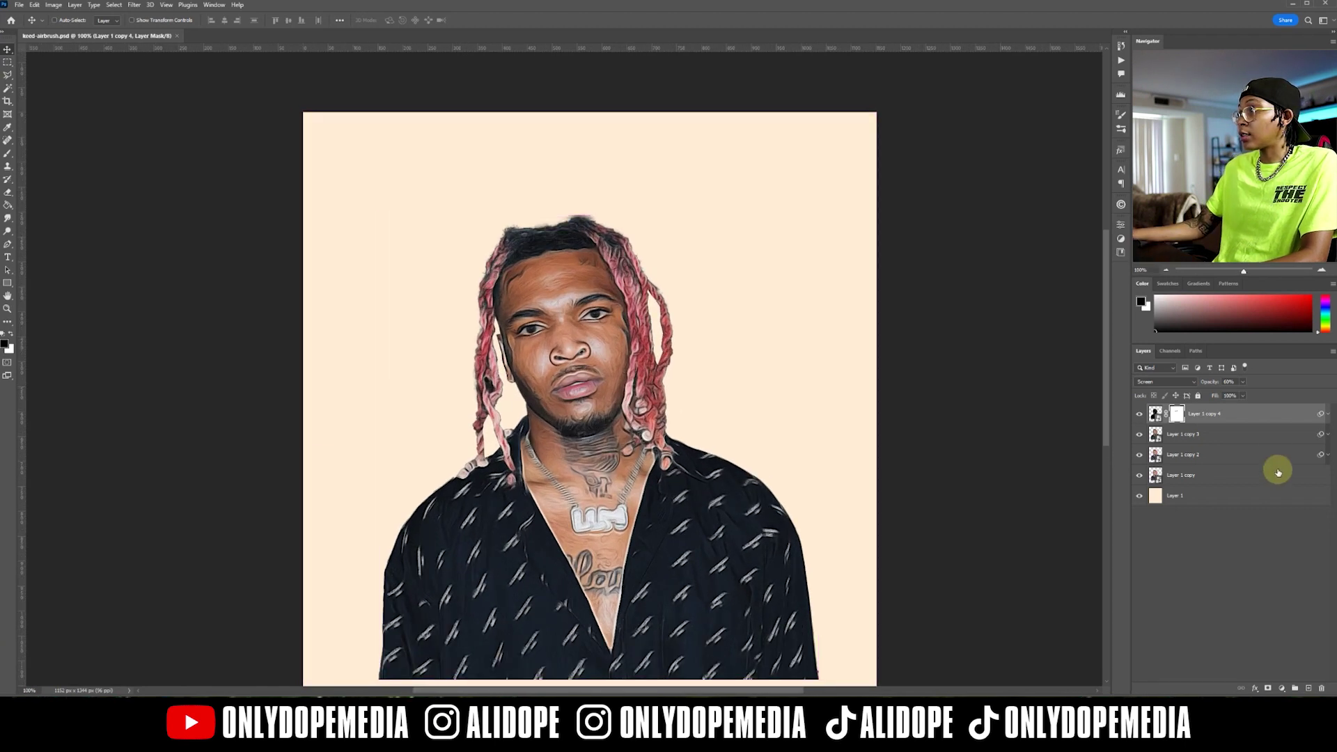
pyautogui.click(1262, 454)
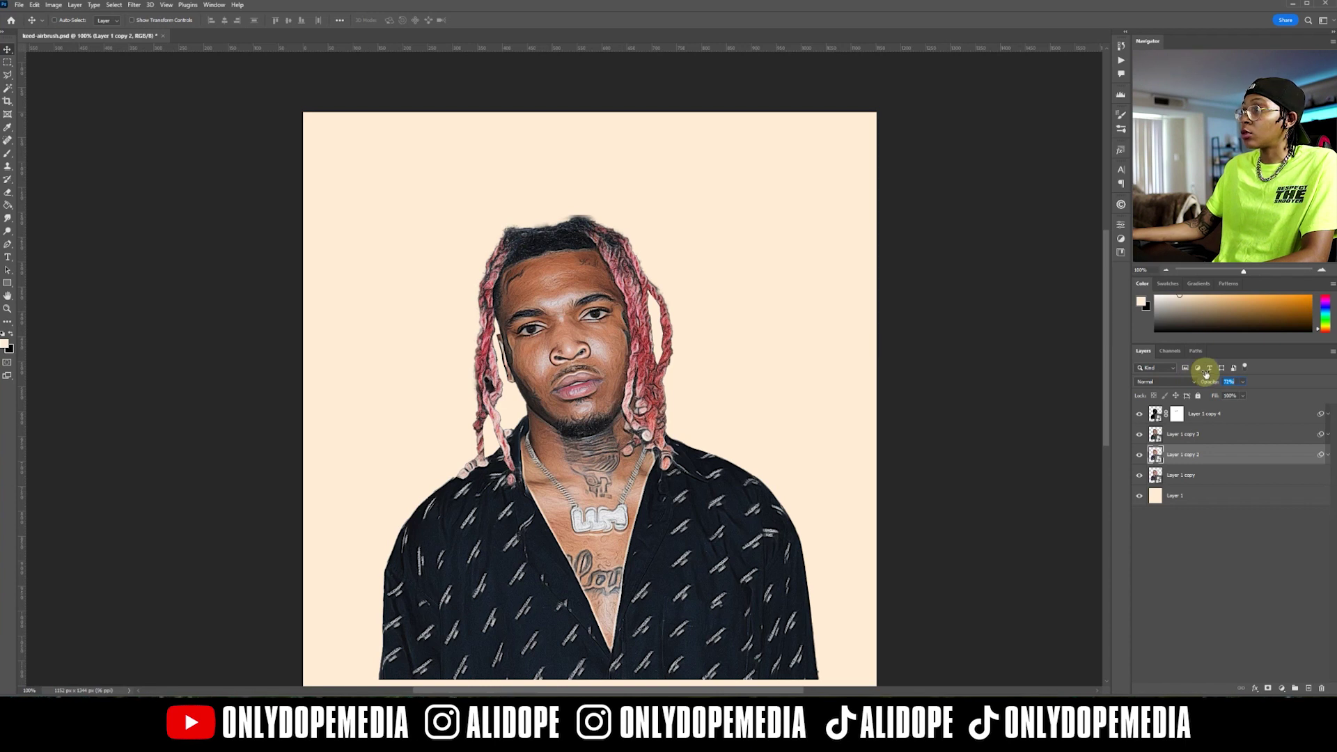
# Step: Convert the four portrait layers above the cream background into one smart object and name it "keed"
pyautogui.click(1203, 456)
pyautogui.click(1201, 474)
pyautogui.keyDown('ctrl'); pyautogui.click(1231, 422); pyautogui.keyUp('ctrl')
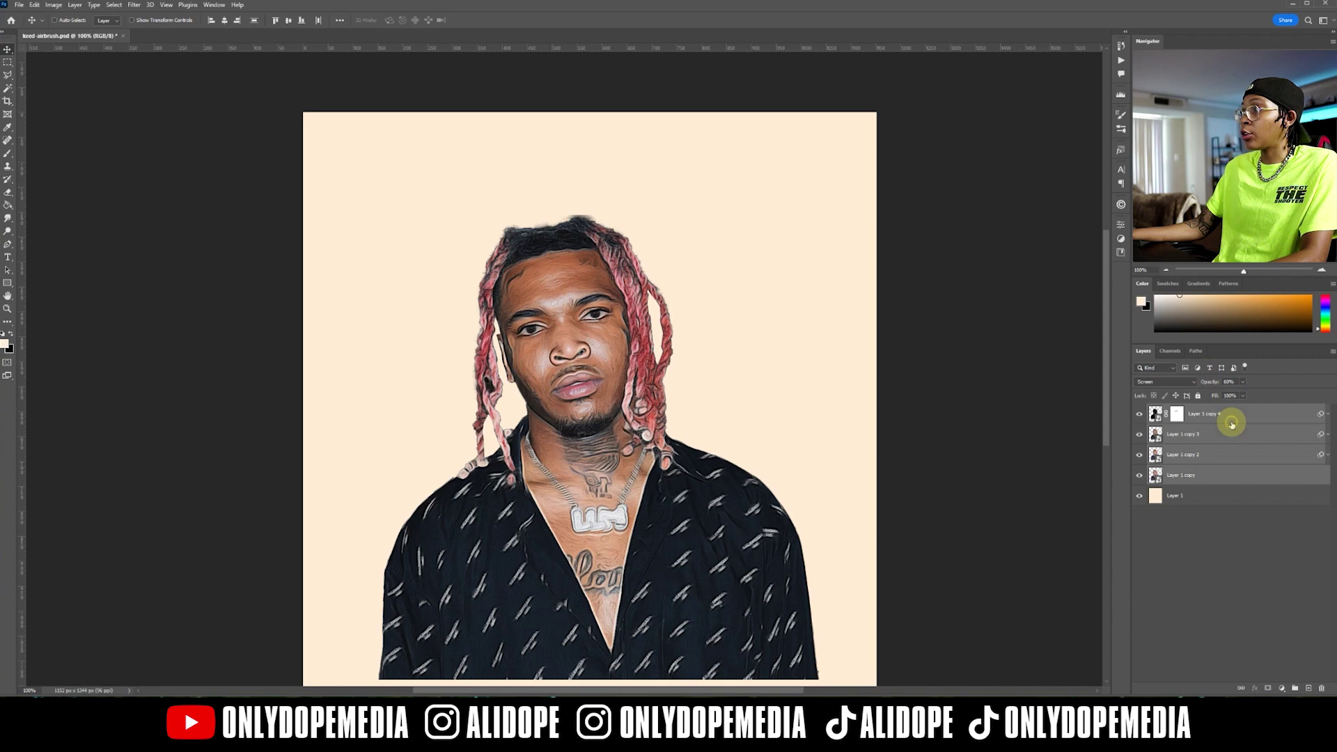
pyautogui.rightClick(1197, 412)
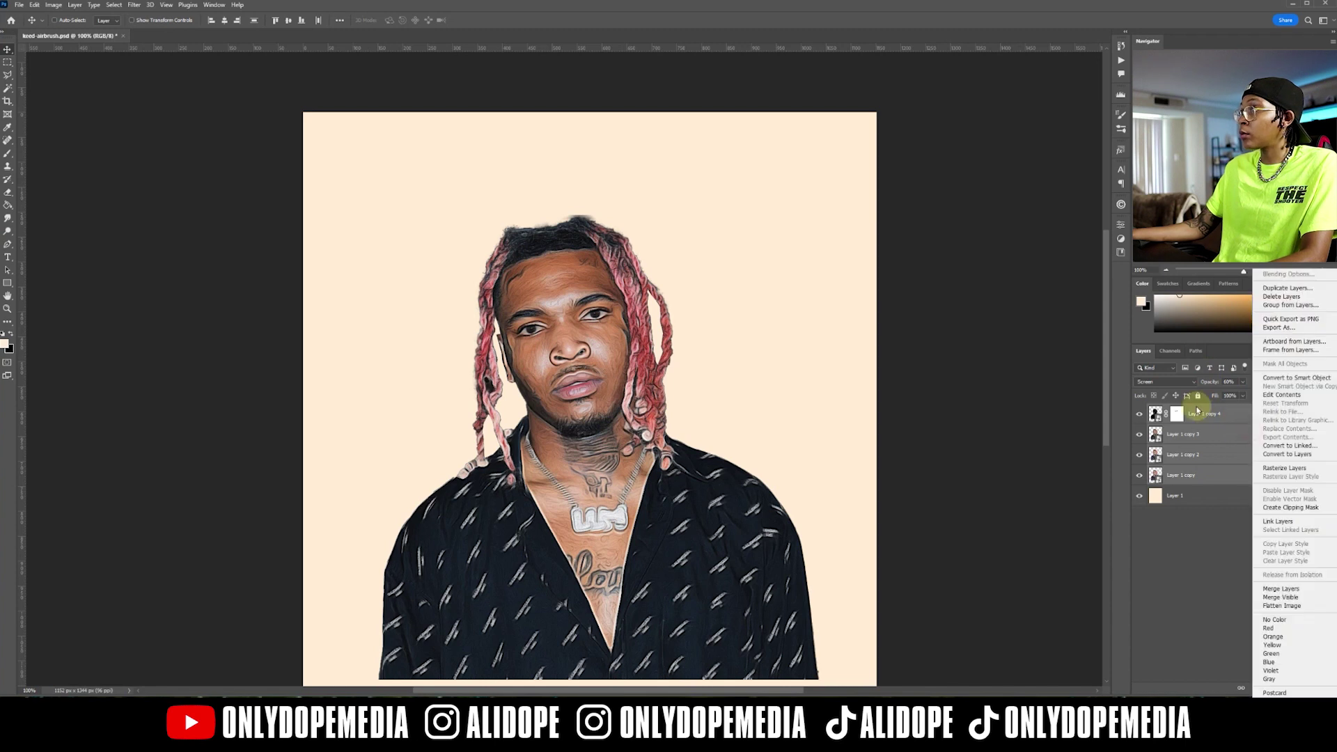
pyautogui.click(1274, 377)
pyautogui.write('keed')
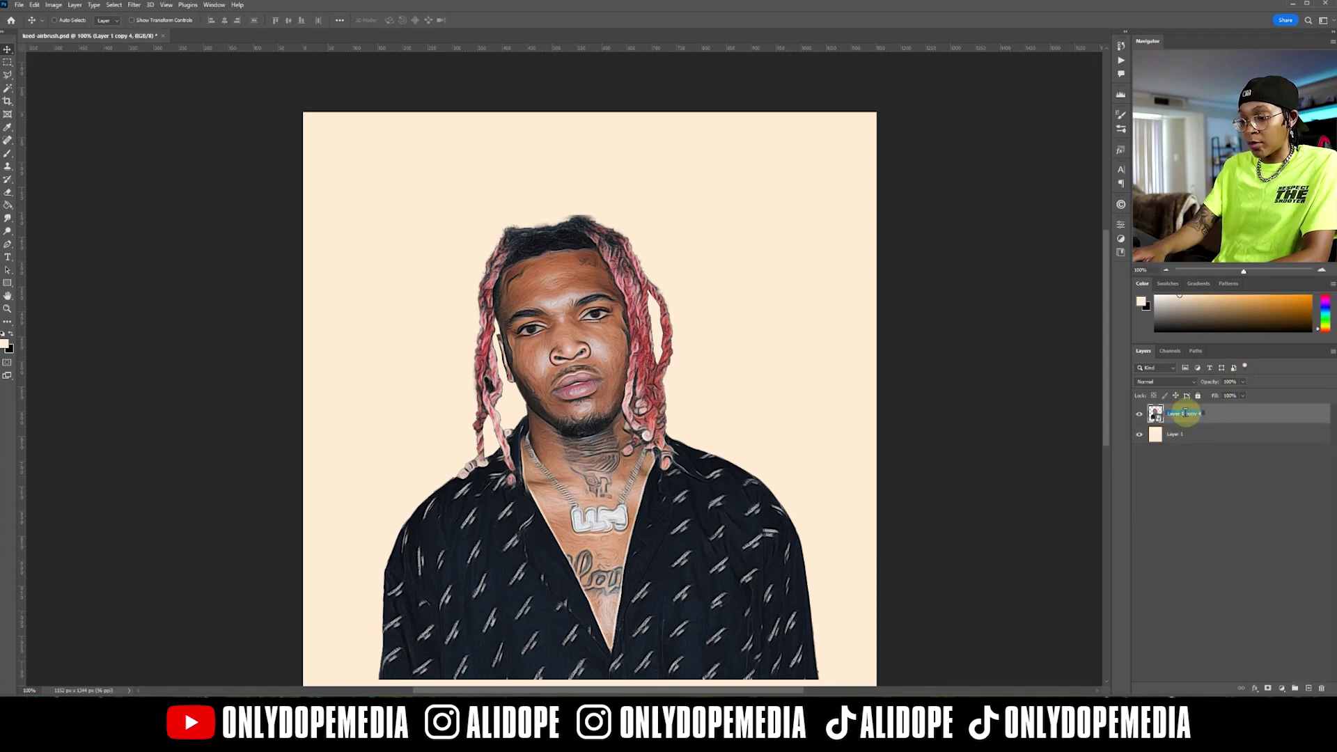
pyautogui.press('Return')
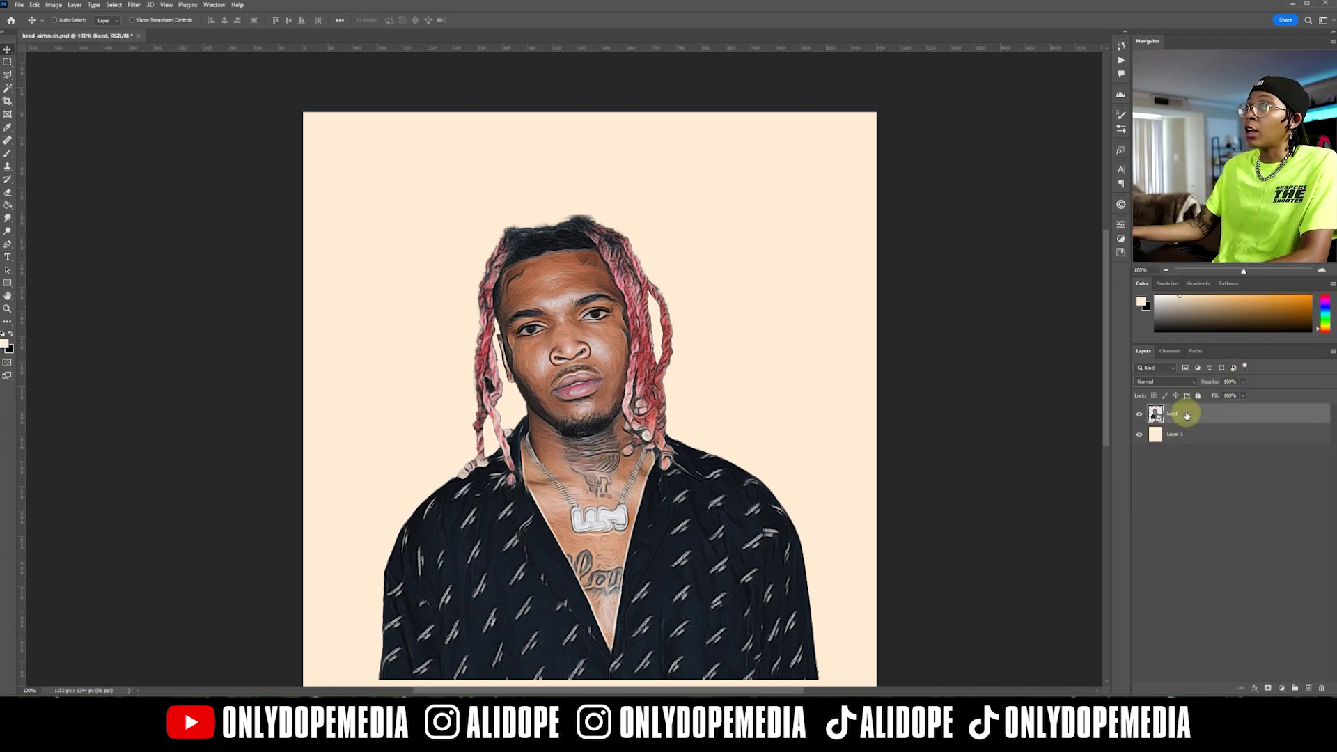
# Step: In the Camera Raw Filter, set Noise Reduction 79, Detail 47, Contrast 21, Color Noise Reduction 71, its Detail 84 and Smoothness 57
pyautogui.click(133, 4)
pyautogui.click(174, 78)
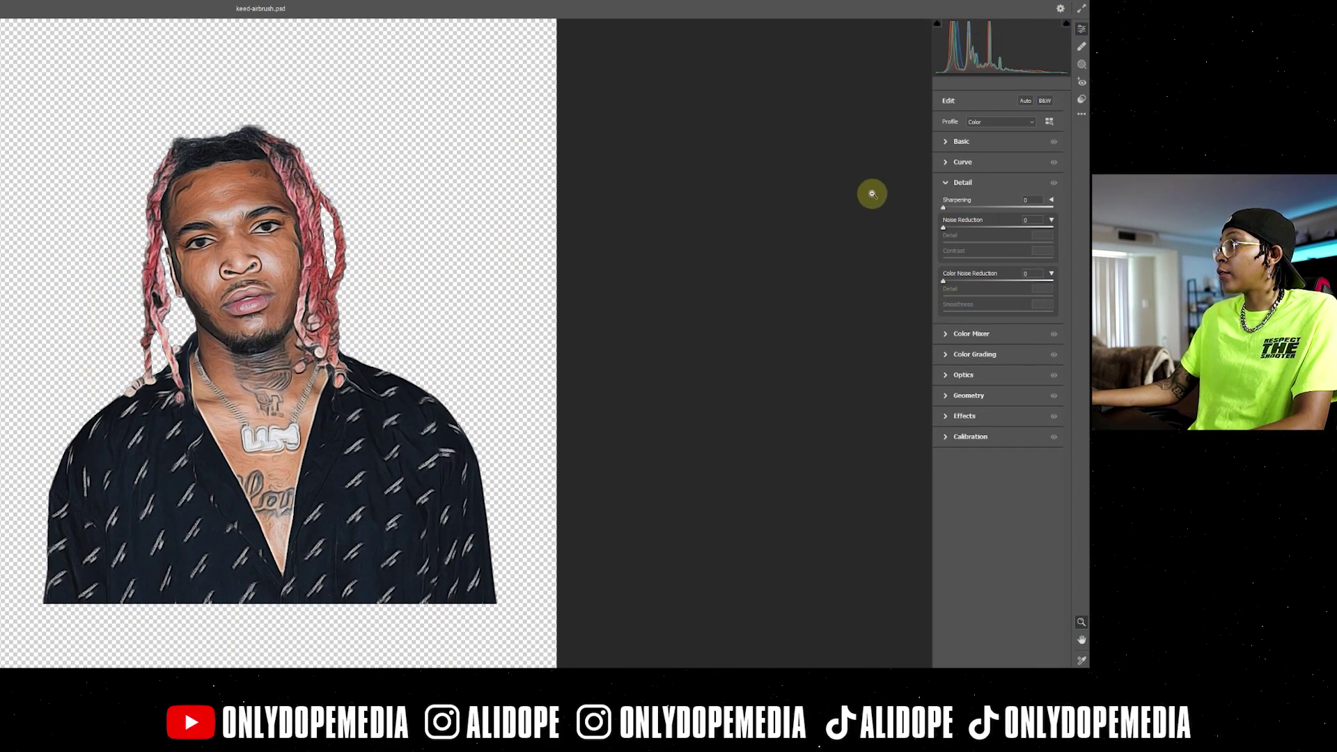
pyautogui.moveTo(946, 226); pyautogui.dragTo(997, 220)
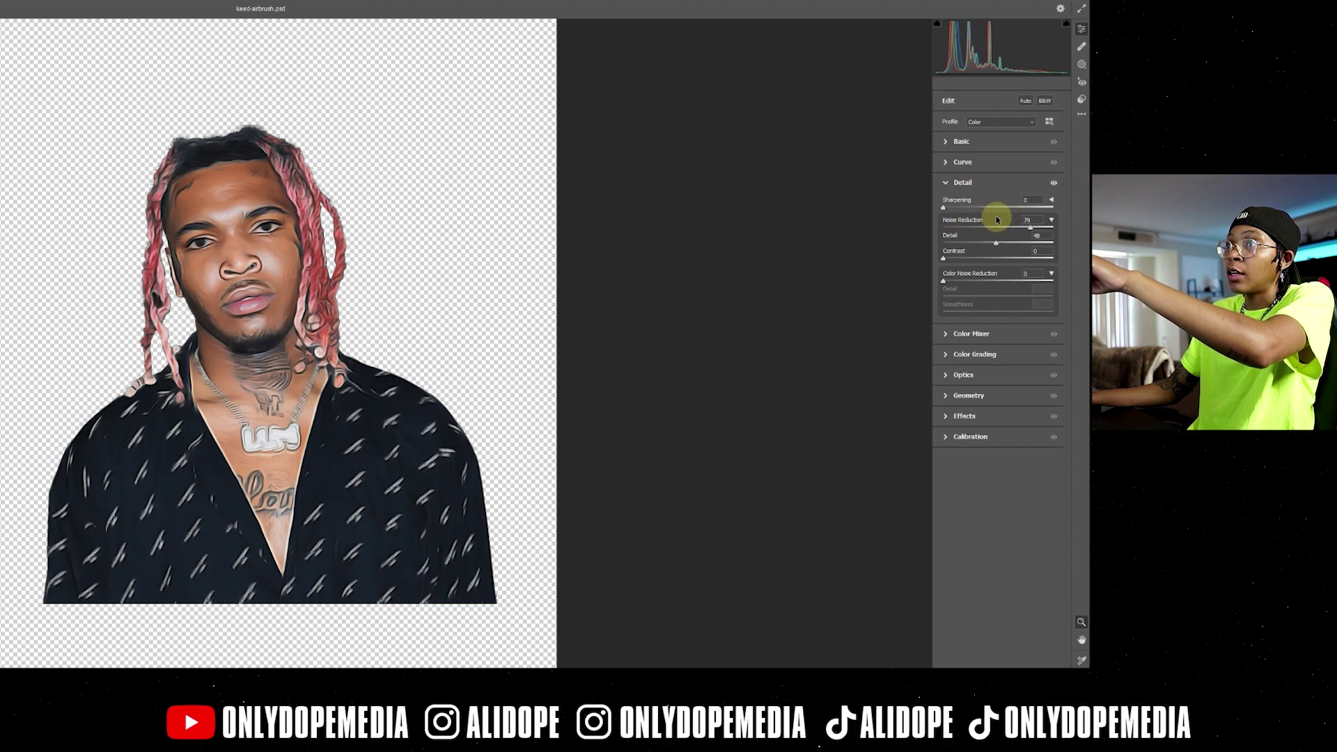
pyautogui.moveTo(986, 222); pyautogui.dragTo(994, 218)
pyautogui.click(957, 289)
pyautogui.moveTo(951, 261); pyautogui.dragTo(1034, 286)
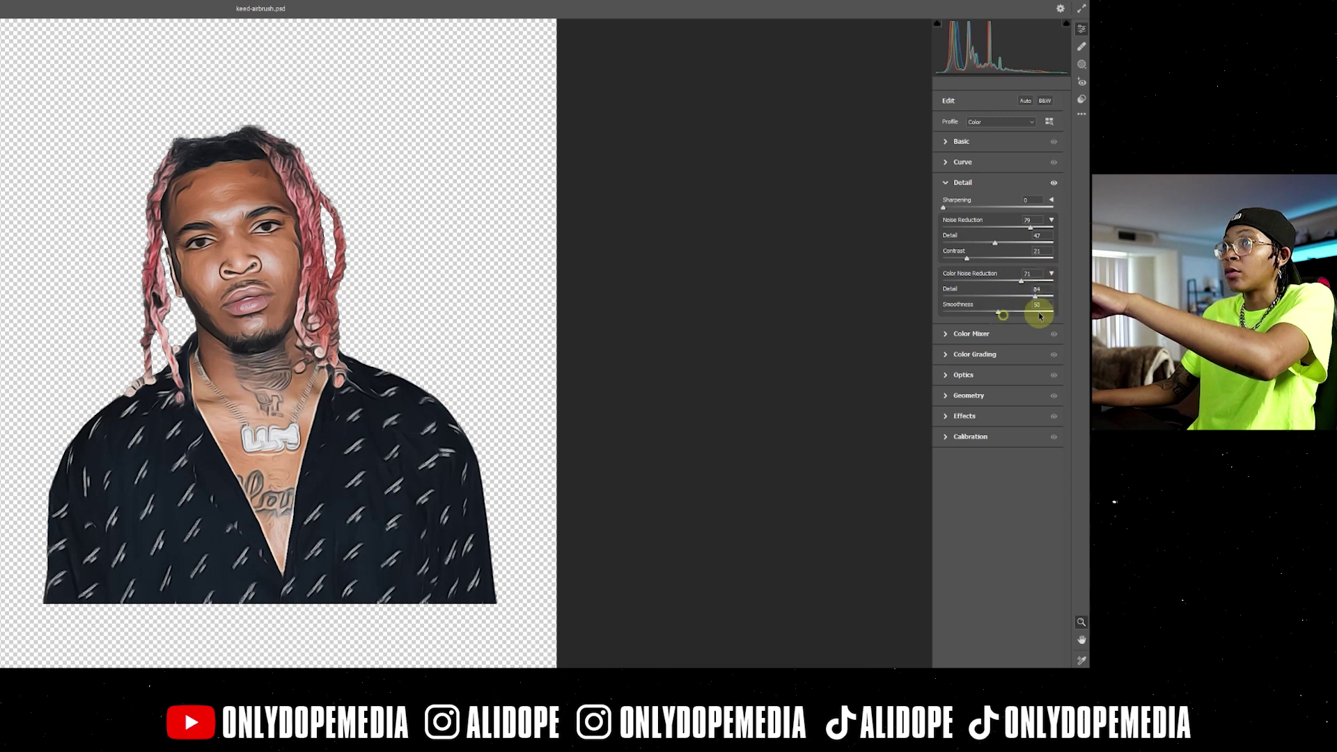
pyautogui.moveTo(998, 312)
pyautogui.mouseDown()
pyautogui.moveTo(934, 308)
pyautogui.moveTo(1054, 302)
pyautogui.moveTo(1005, 310)
pyautogui.mouseUp()
pyautogui.click(947, 199)
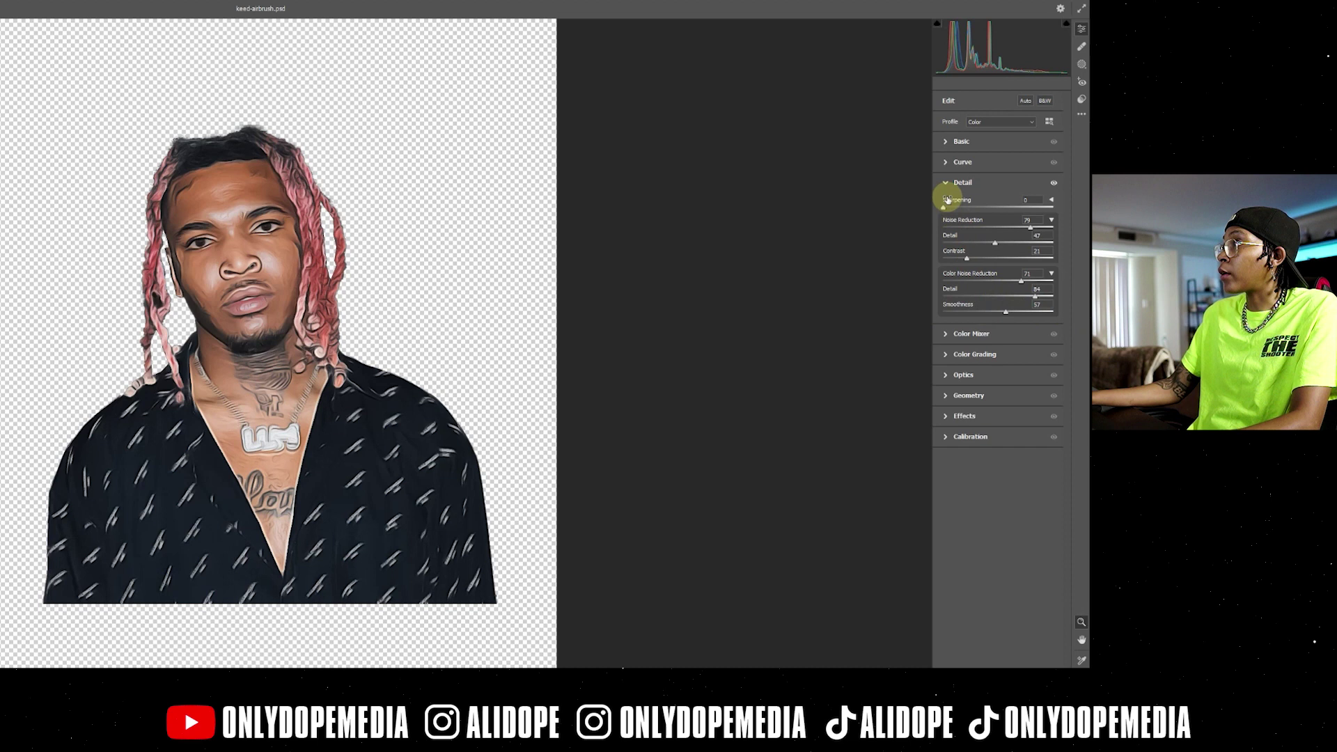
# Step: Apply Camera Raw with Contrast +6, Highlights -93, Whites +40, Blacks -2, Texture +34, Clarity +17 and Dehaze +30, and save the file
pyautogui.click(947, 184)
pyautogui.click(948, 141)
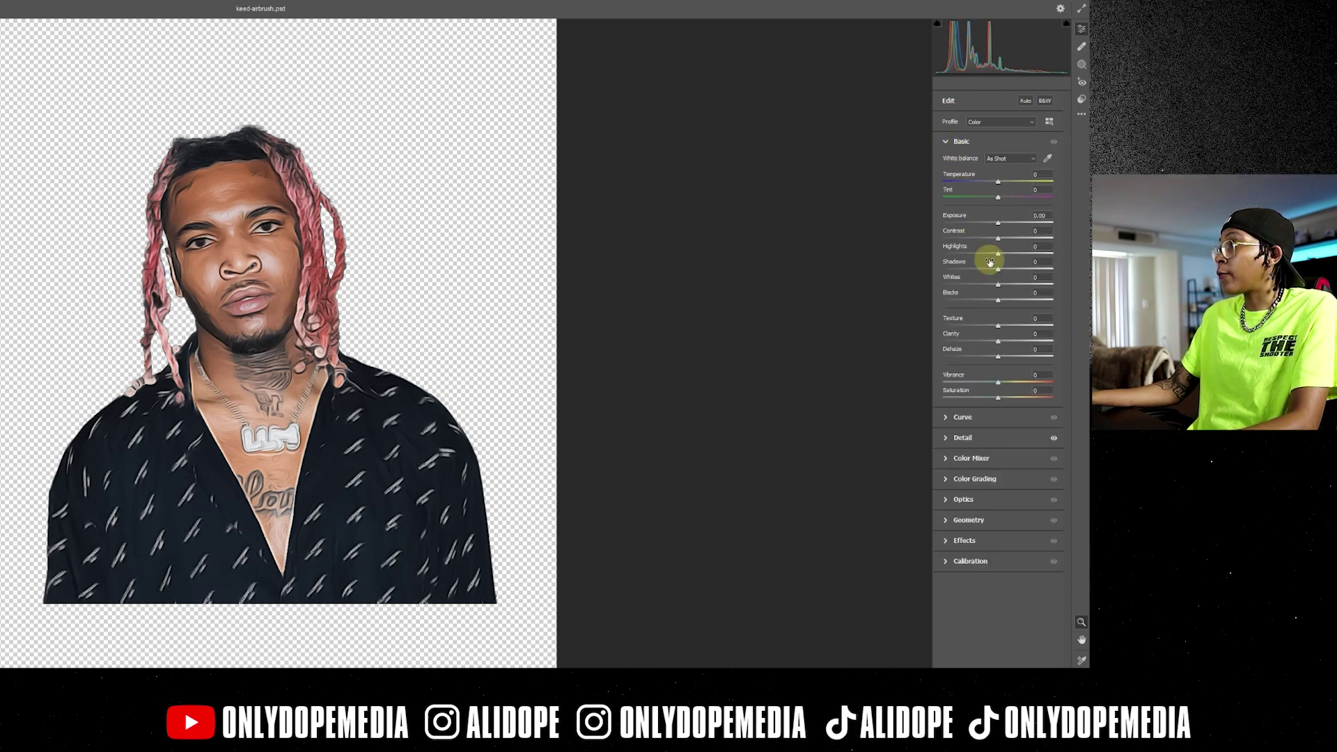
pyautogui.moveTo(1000, 337); pyautogui.dragTo(998, 300)
pyautogui.moveTo(998, 237); pyautogui.dragTo(1016, 280)
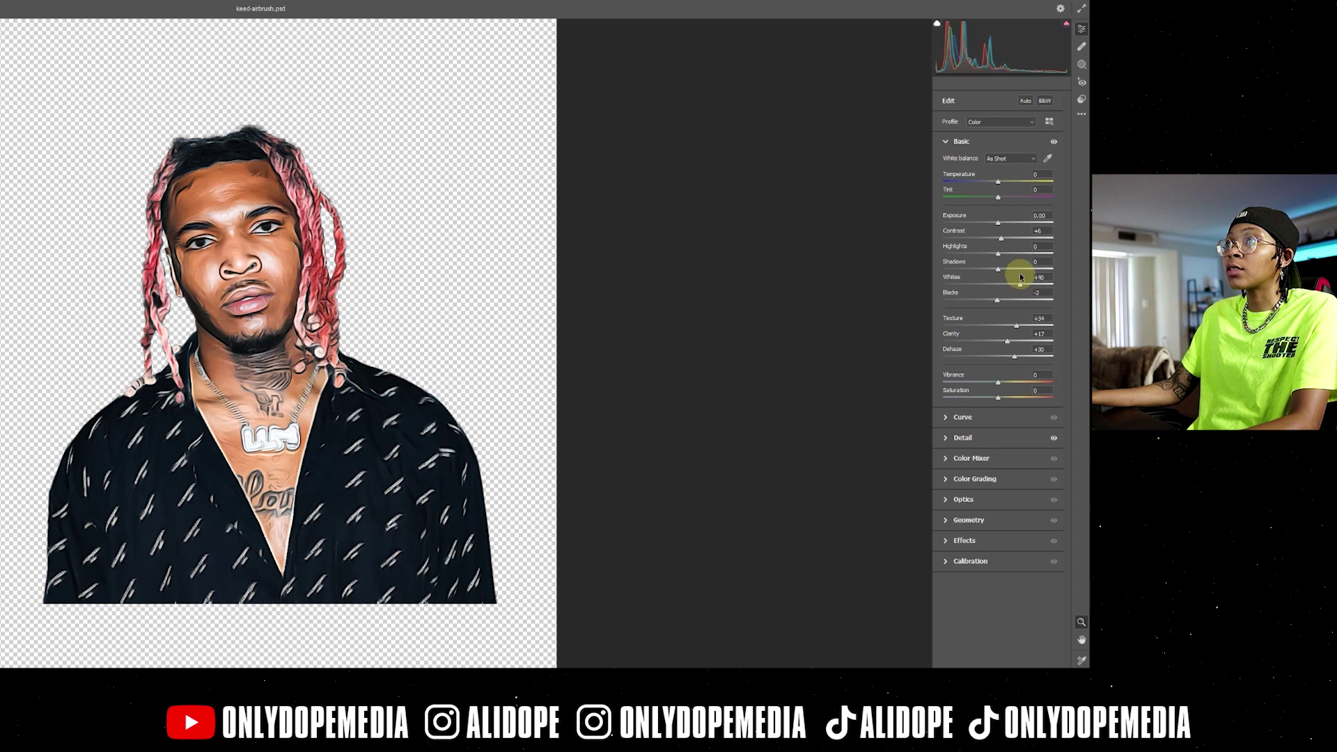
pyautogui.moveTo(1000, 255); pyautogui.dragTo(947, 250)
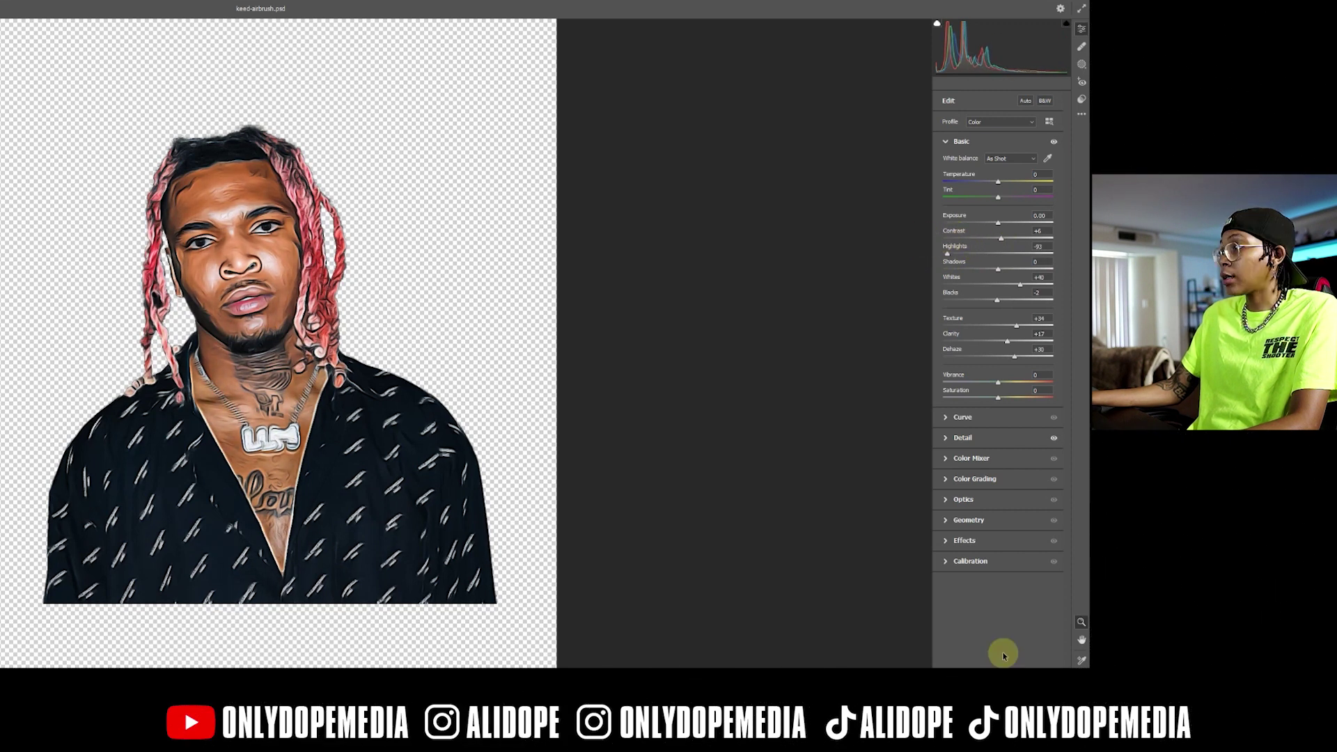
pyautogui.press('Return')
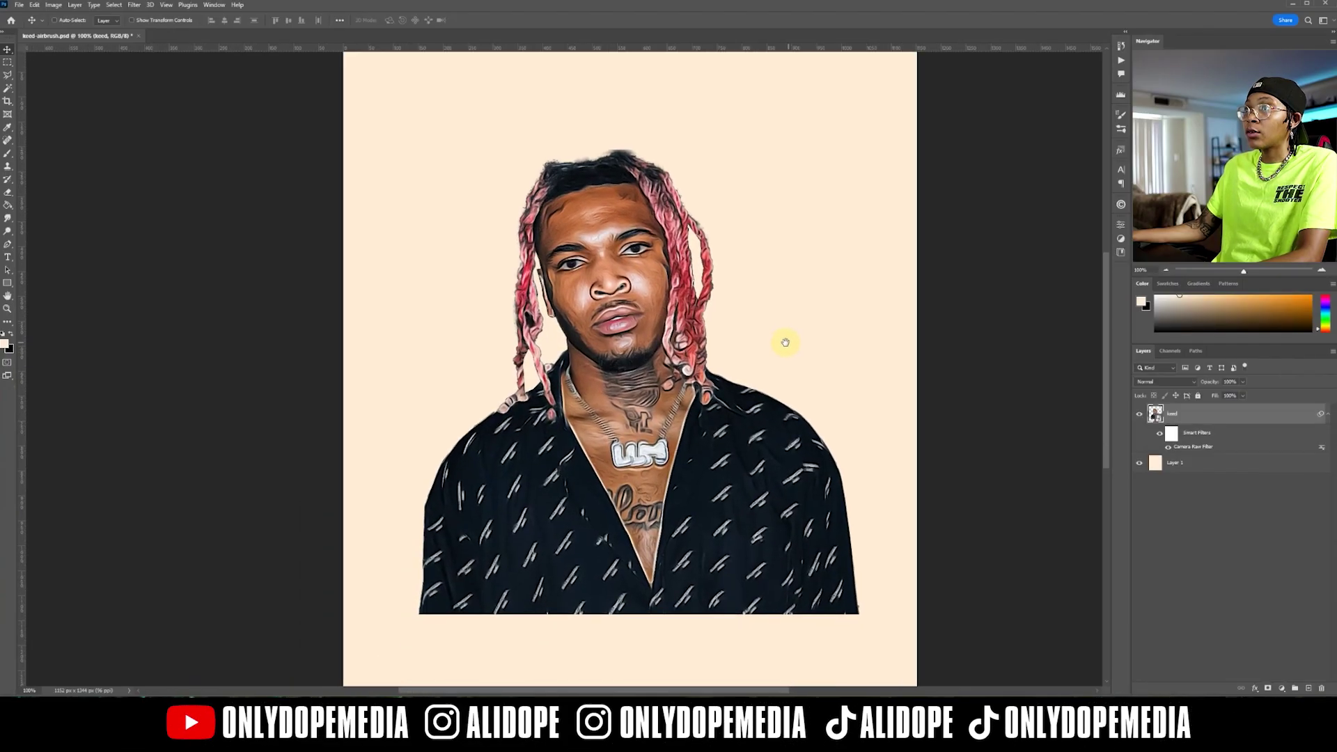
pyautogui.hotkey('ctrl', '-')
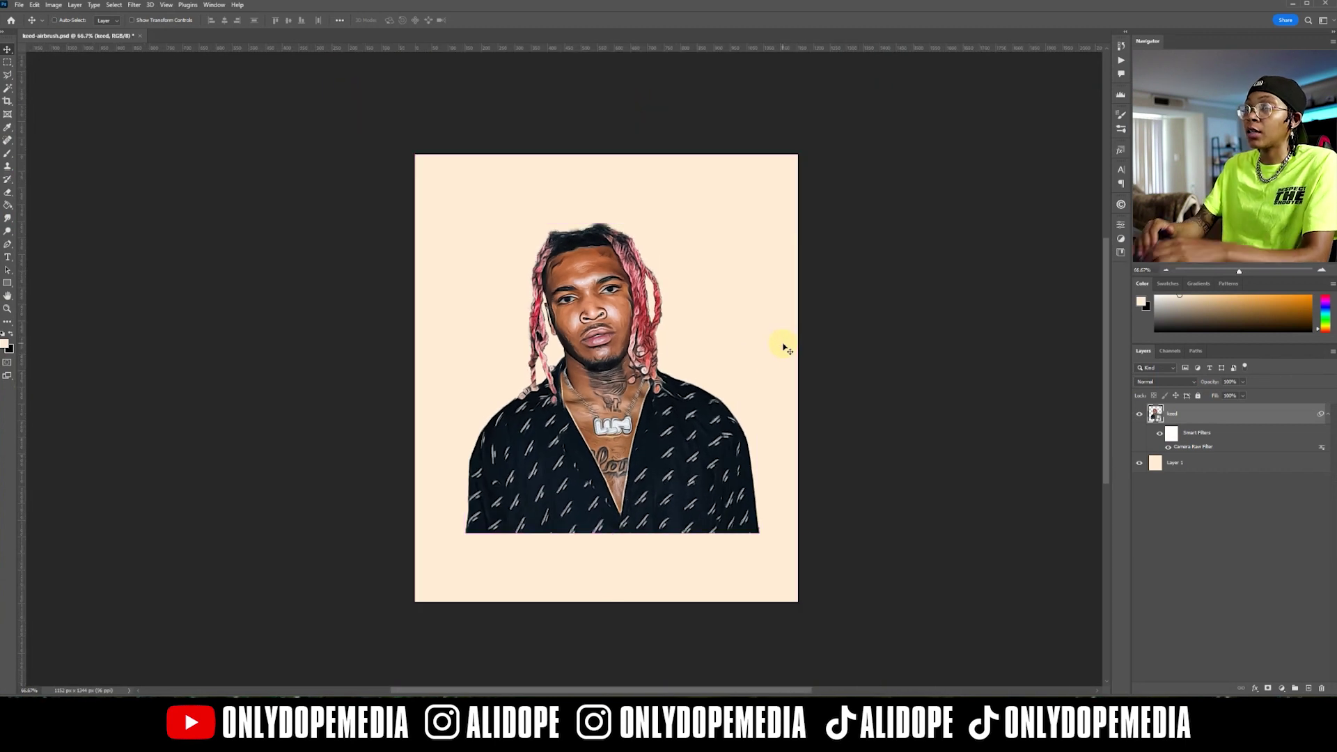
pyautogui.hotkey('ctrl', 's')
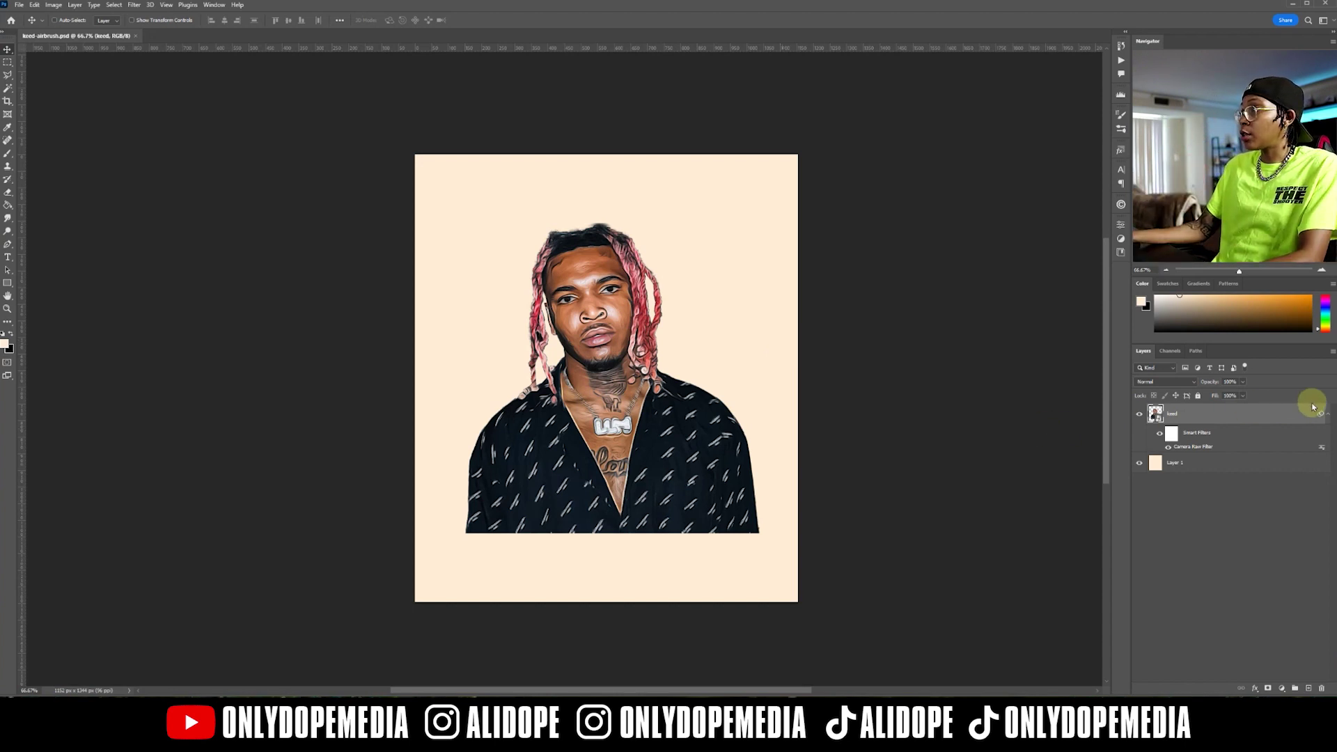
# Step: Hide the keed layer and add the text "In Loving Memory" in the upper part of the canvas
pyautogui.click(1327, 416)
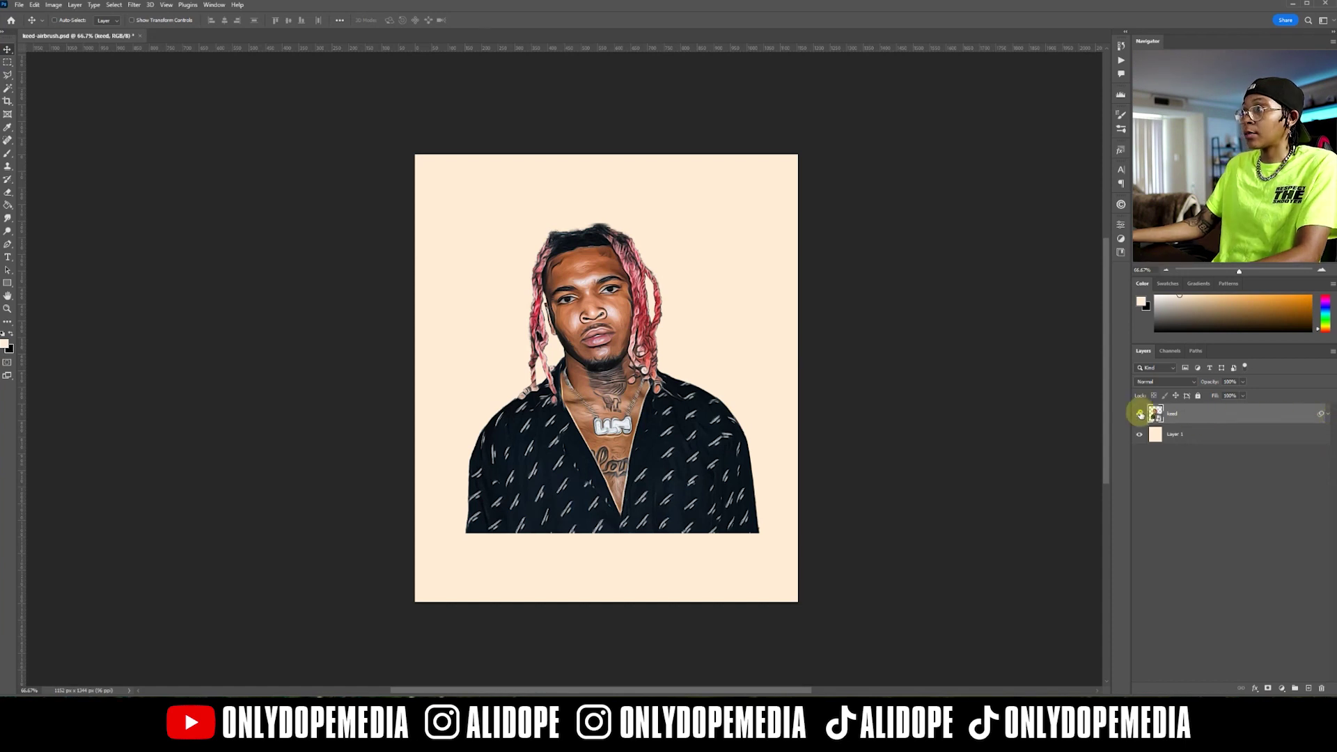
pyautogui.click(1140, 415)
pyautogui.click(501, 272)
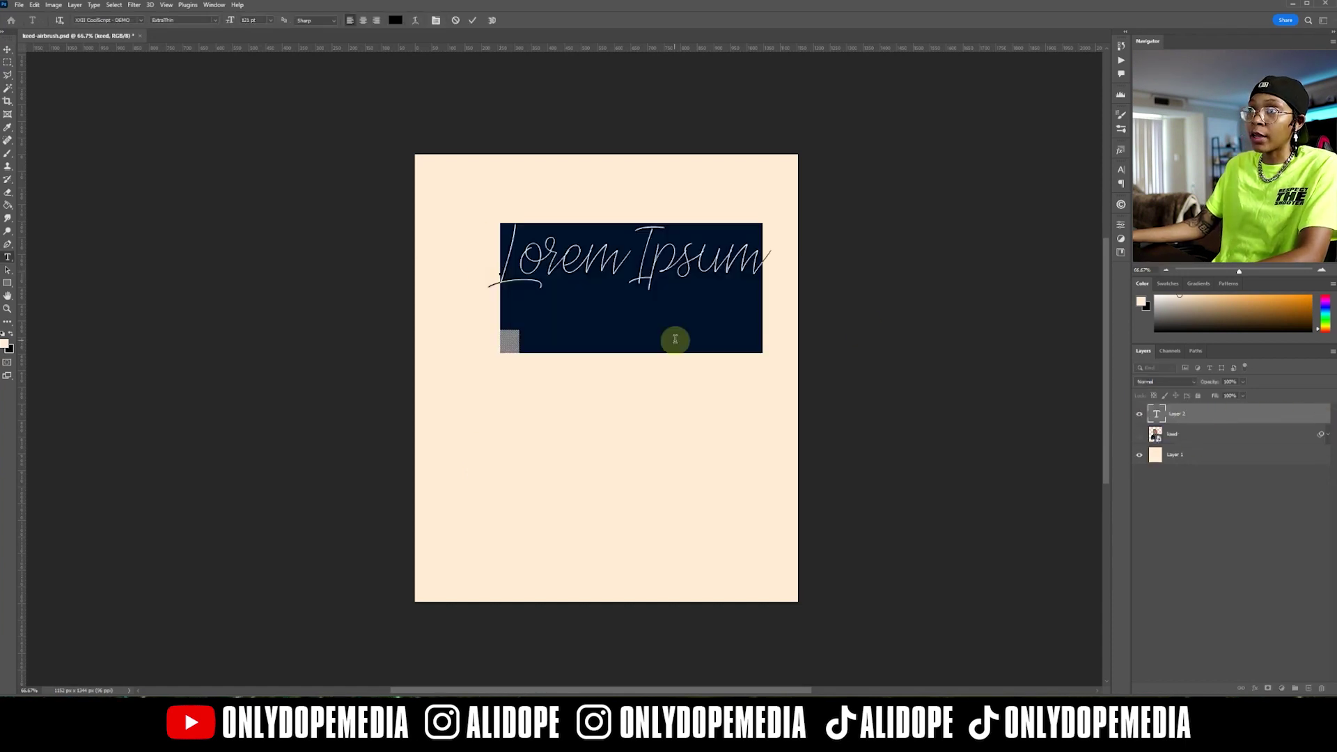
pyautogui.write('Iw')
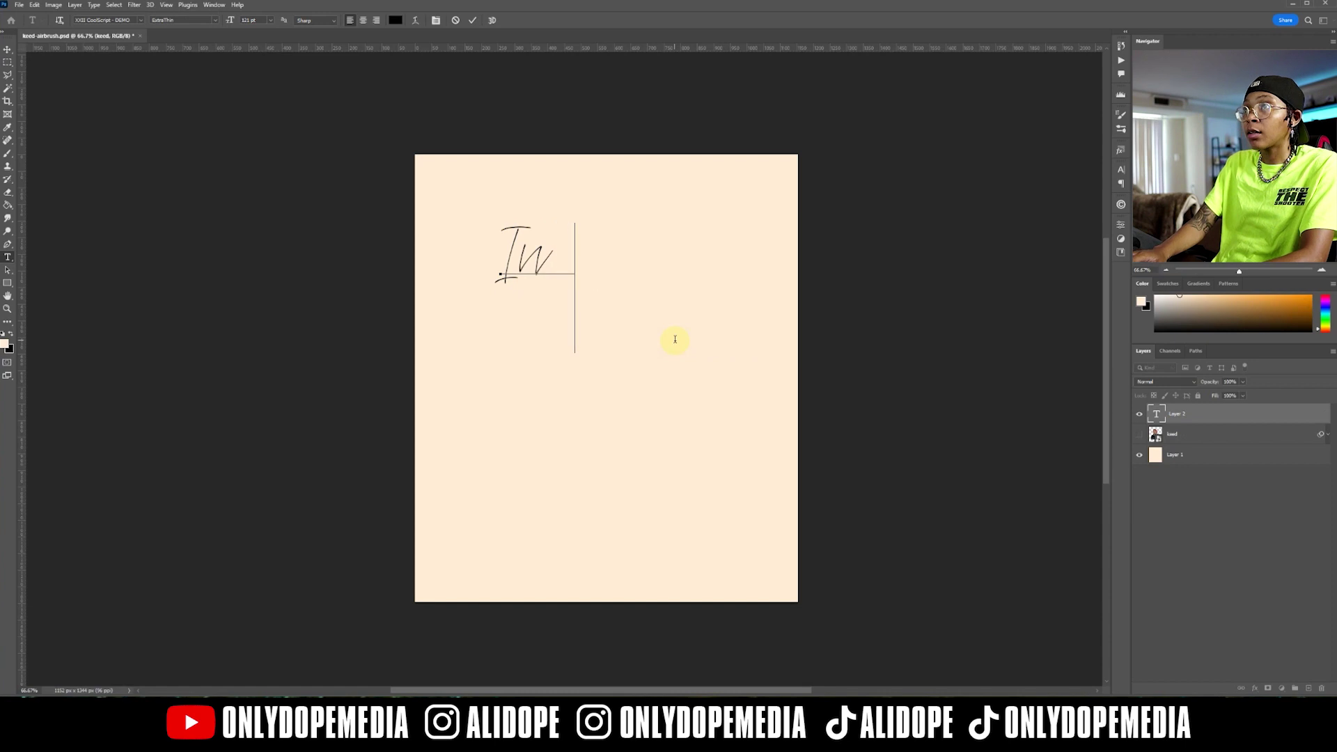
pyautogui.write(' Lovin')
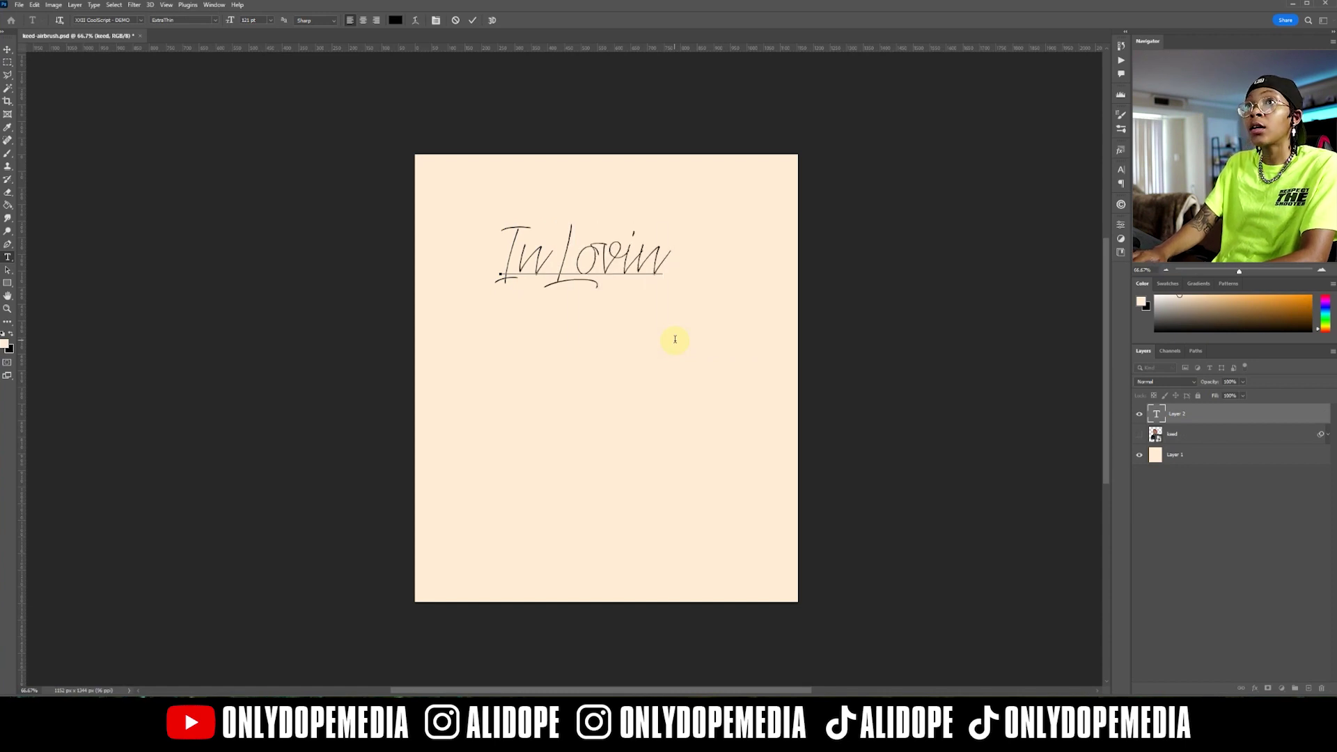
pyautogui.write('g Memor')
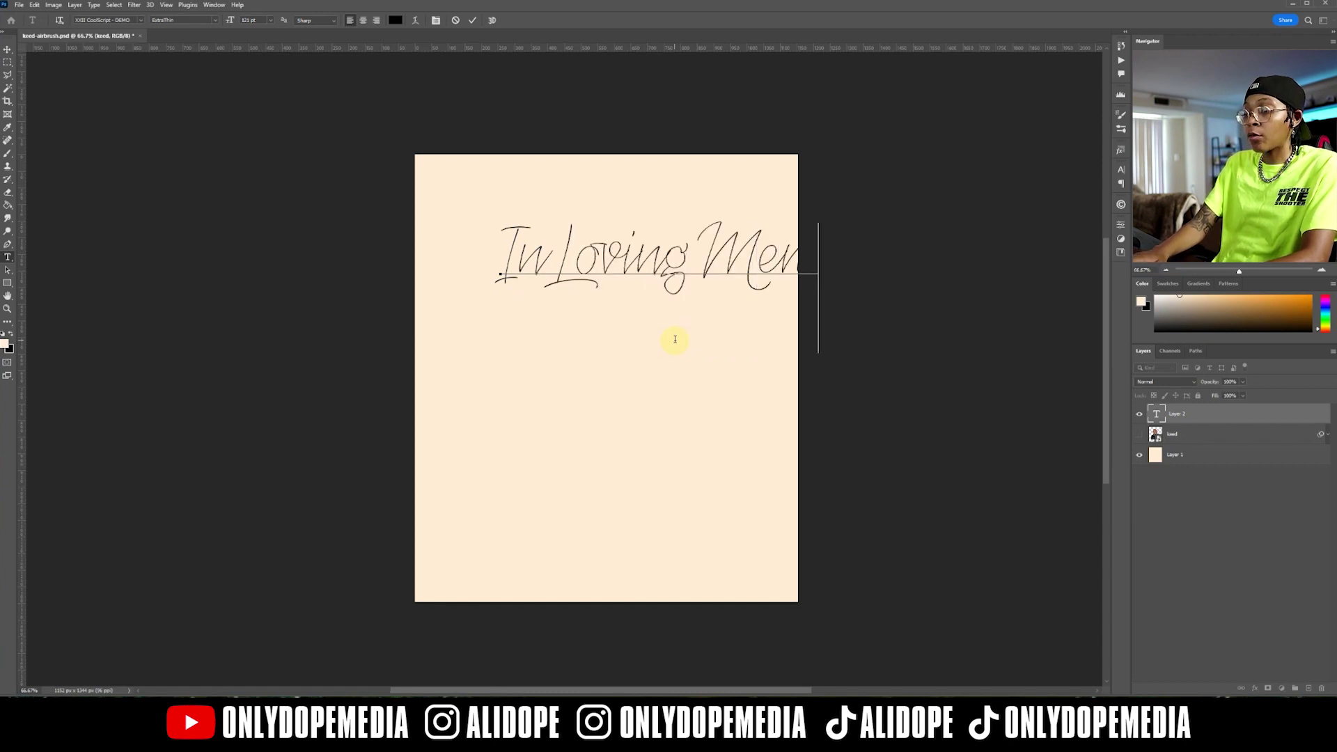
# Step: Set the "In Loving Memory" text in CoolScript DEMO Regular, and scale and position it to fit across the upper canvas
pyautogui.hotkey('ctrl', 'a')
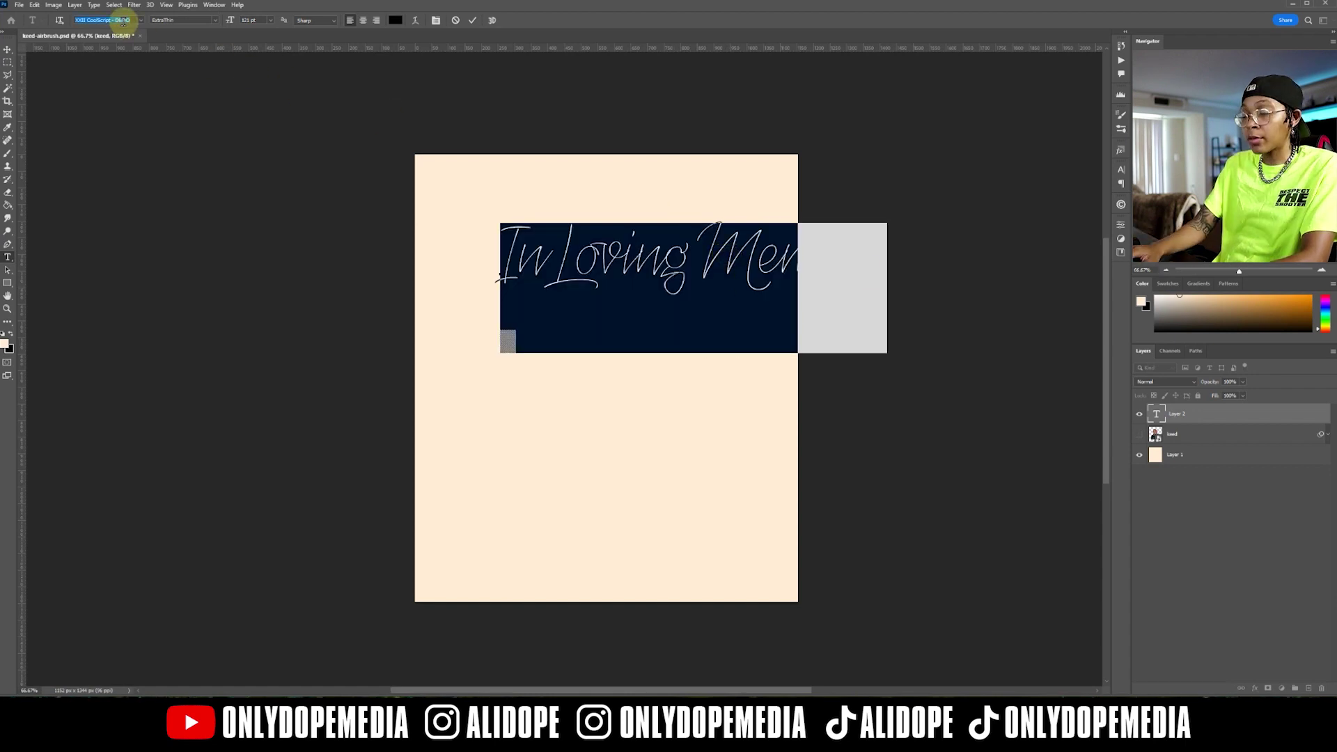
pyautogui.write('cool')
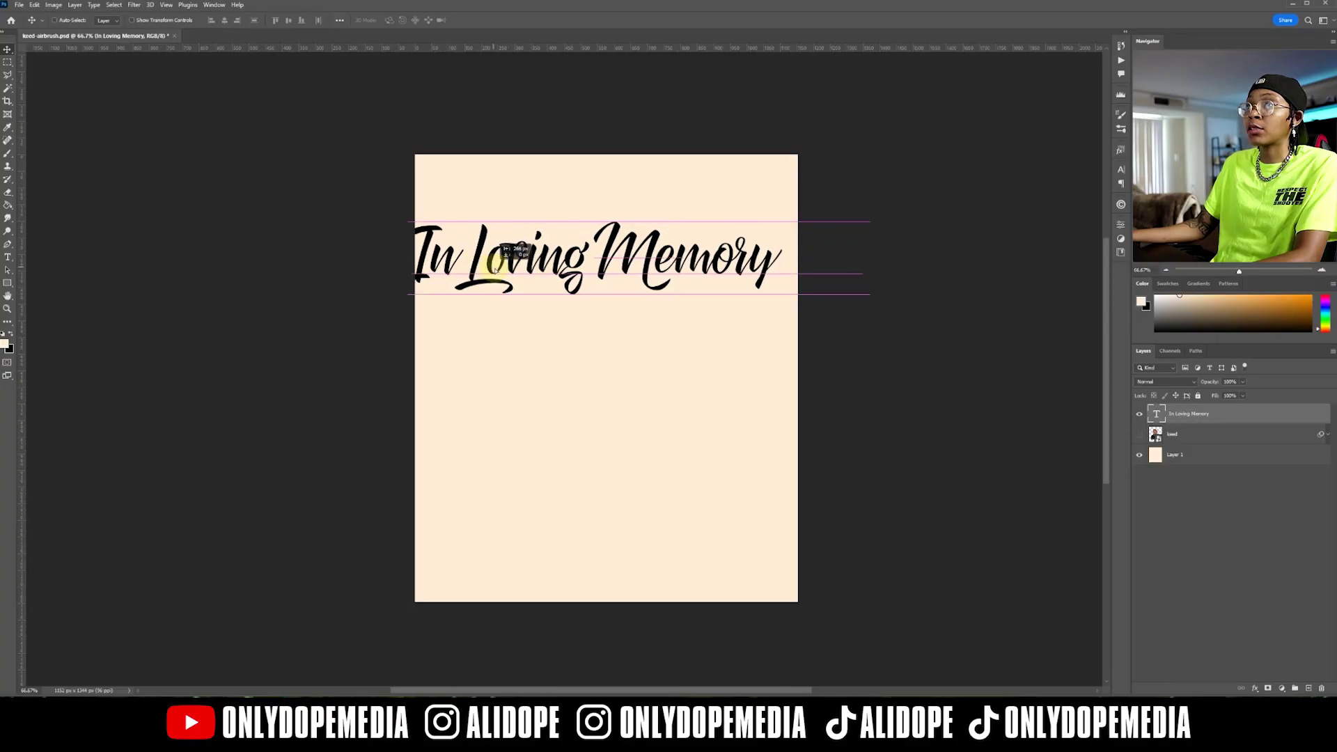
pyautogui.moveTo(525, 239); pyautogui.dragTo(517, 266)
pyautogui.hotkey('ctrl', 't')
pyautogui.moveTo(611, 223); pyautogui.dragTo(601, 269)
pyautogui.press('Return')
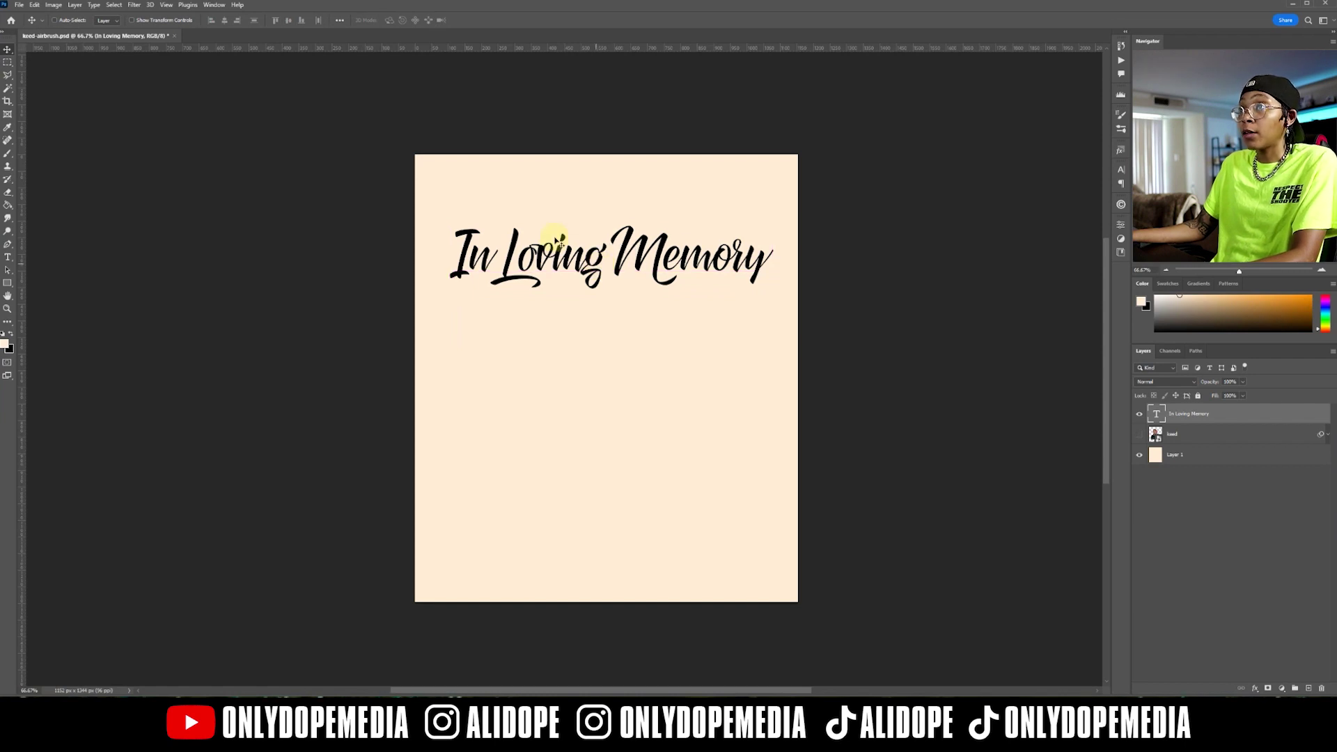
# Step: Add the text "Lil Keed" in the lower half of the canvas
pyautogui.click(580, 461)
pyautogui.write('li')
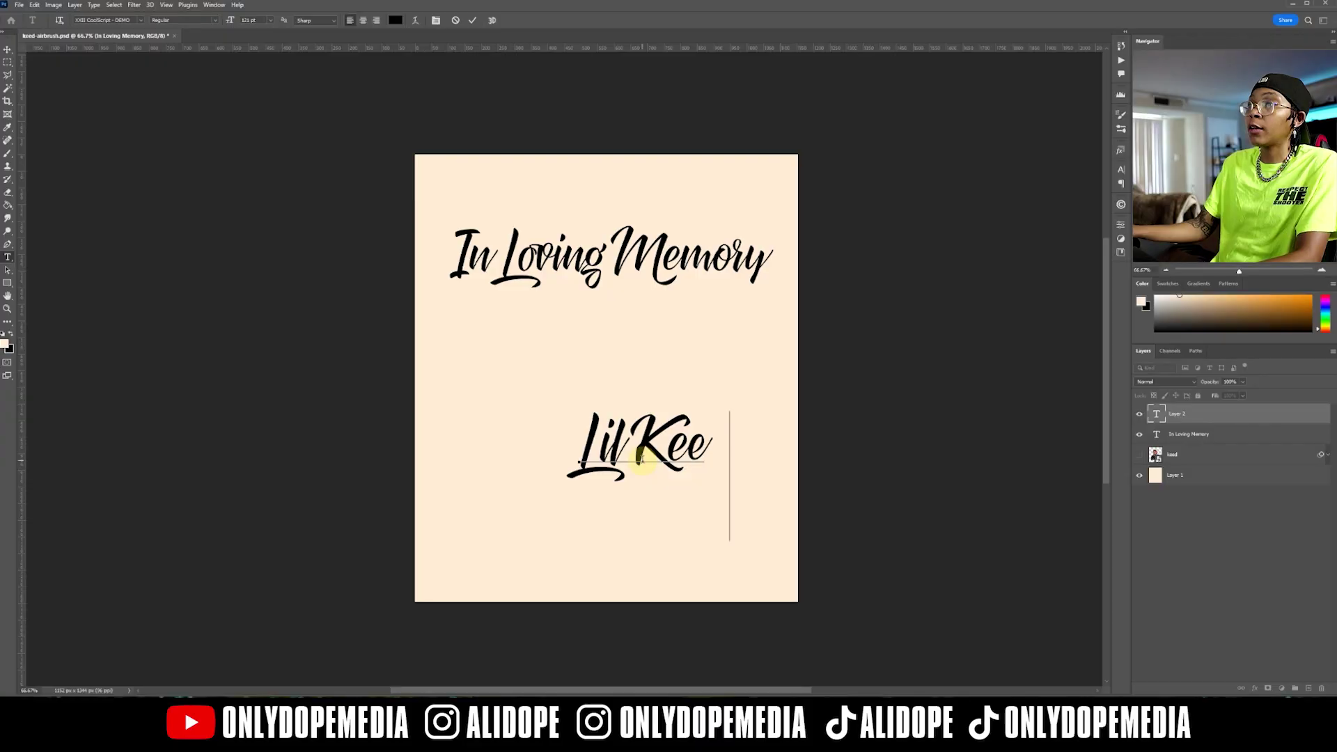
pyautogui.write('d')
# Step: Change the "Lil Keed" text's font to Blenkone
pyautogui.hotkey('shift', 'Left')
pyautogui.hotkey('shift', 'Left')
pyautogui.hotkey('shift', 'Left')
pyautogui.hotkey('shift', 'Left')
pyautogui.hotkey('shift', 'Left')
pyautogui.hotkey('shift', 'Left')
pyautogui.hotkey('shift', 'Left')
pyautogui.hotkey('shift', 'Left')
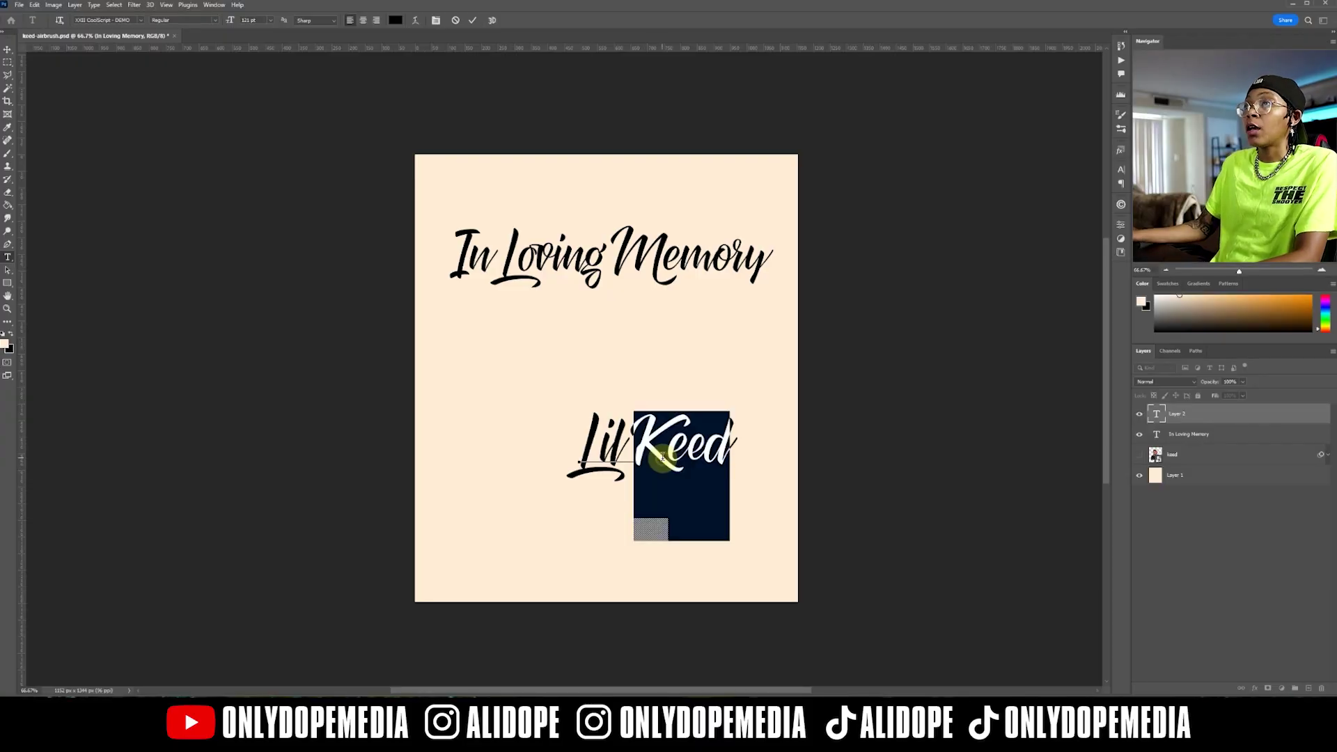
pyautogui.click(124, 19)
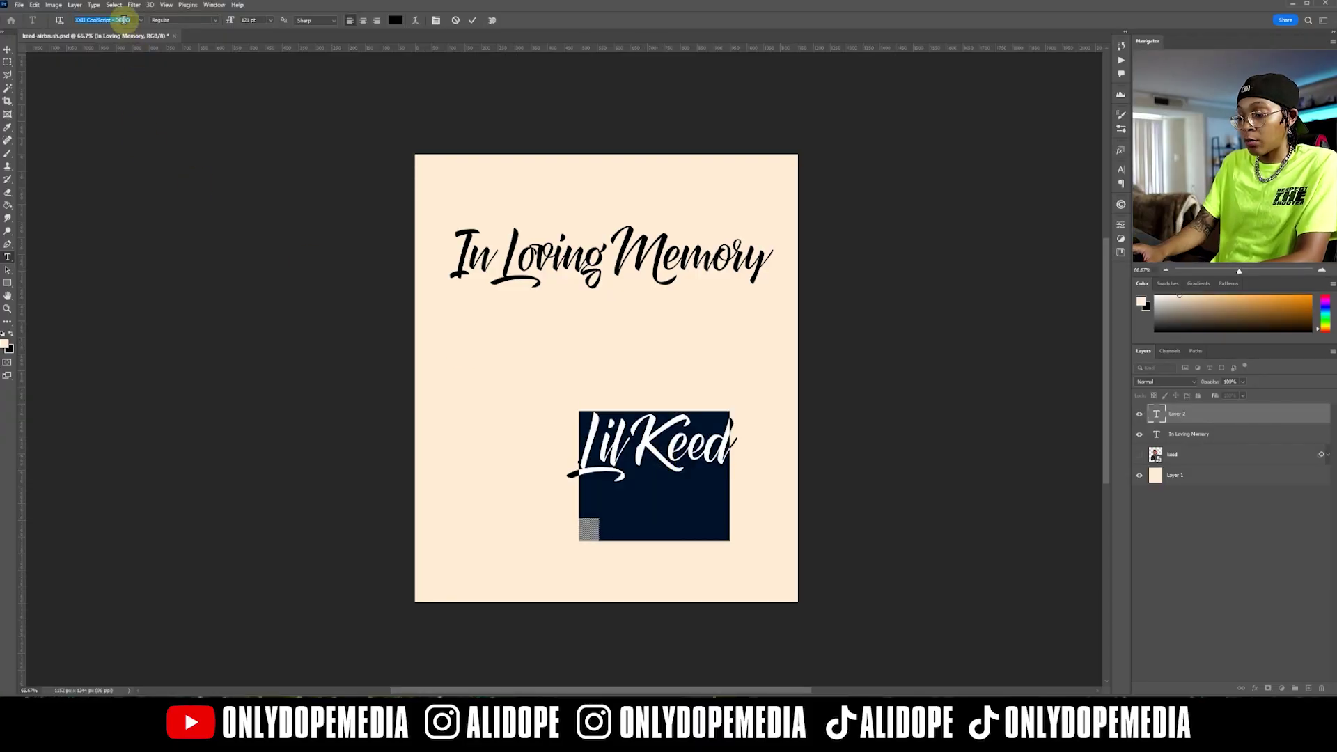
pyautogui.click(141, 21)
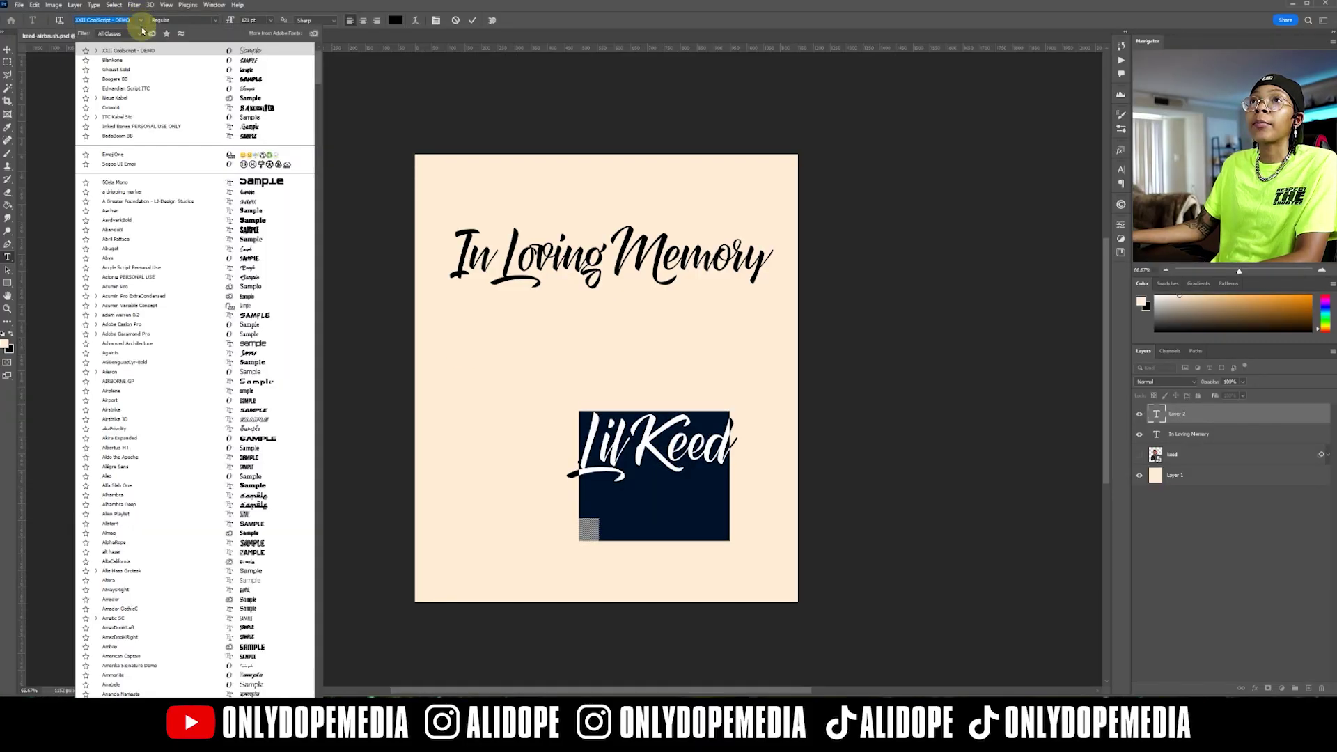
pyautogui.click(136, 60)
# Step: Enlarge the "Lil Keed" text to 222 pt and position it across the lower part of the canvas
pyautogui.click(1120, 170)
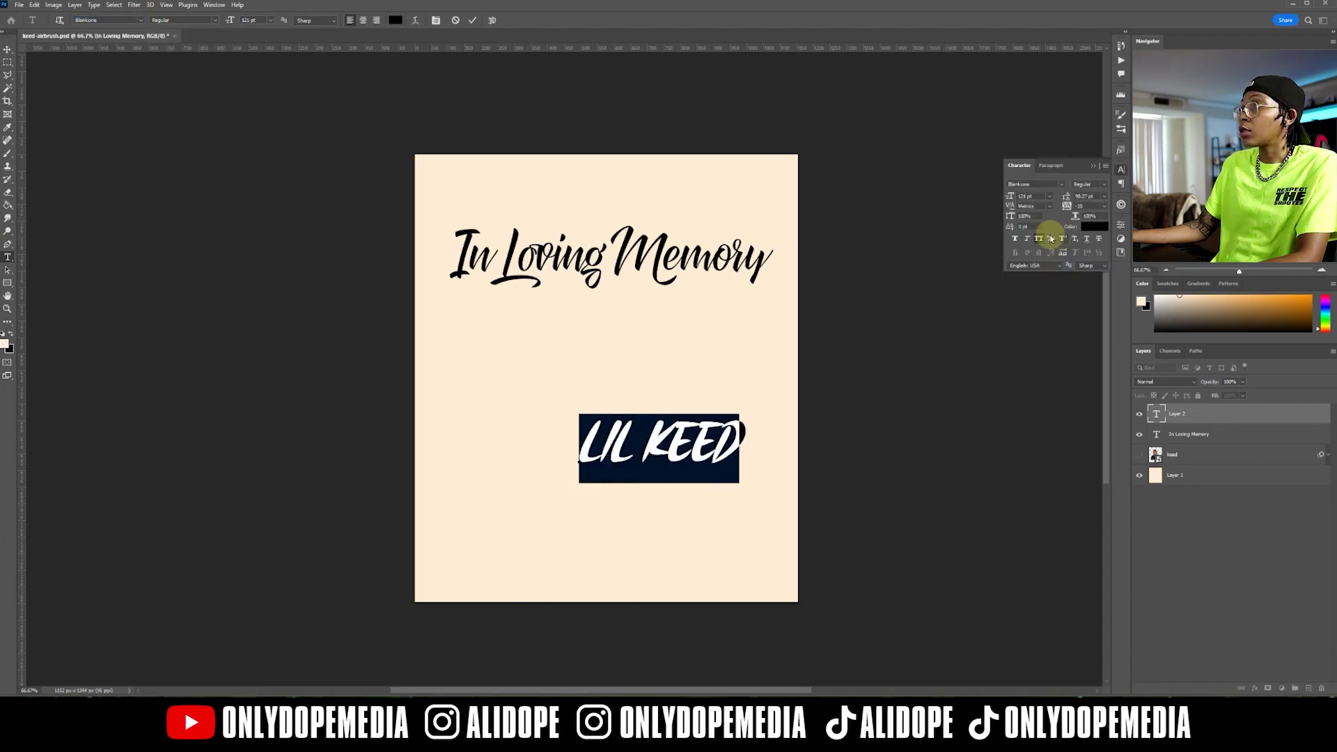
pyautogui.moveTo(1012, 197); pyautogui.dragTo(1072, 202)
pyautogui.click(1104, 206)
pyautogui.click(1090, 263)
pyautogui.click(1094, 167)
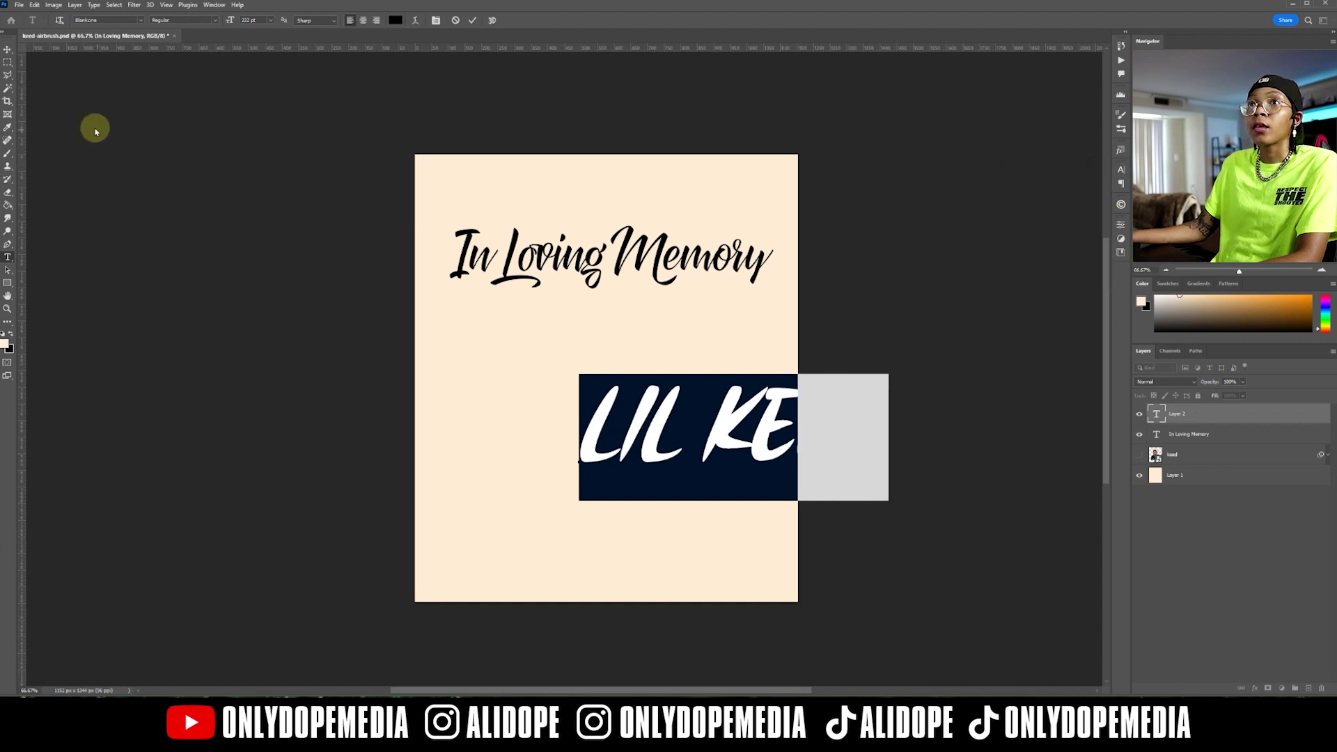
pyautogui.click(7, 49)
pyautogui.moveTo(675, 437); pyautogui.dragTo(543, 479)
# Step: Warp the "In Loving Memory" text with the Arch style
pyautogui.press('t')
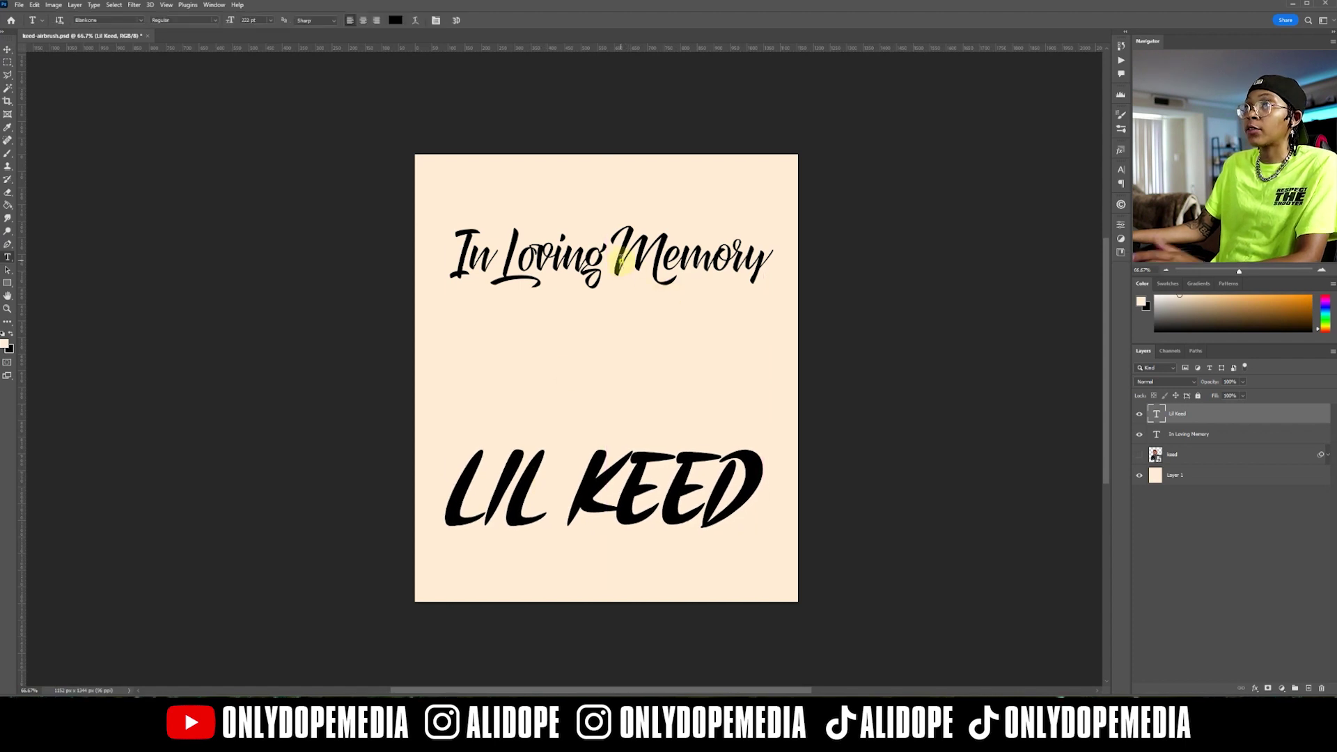
pyautogui.click(615, 247)
pyautogui.click(416, 20)
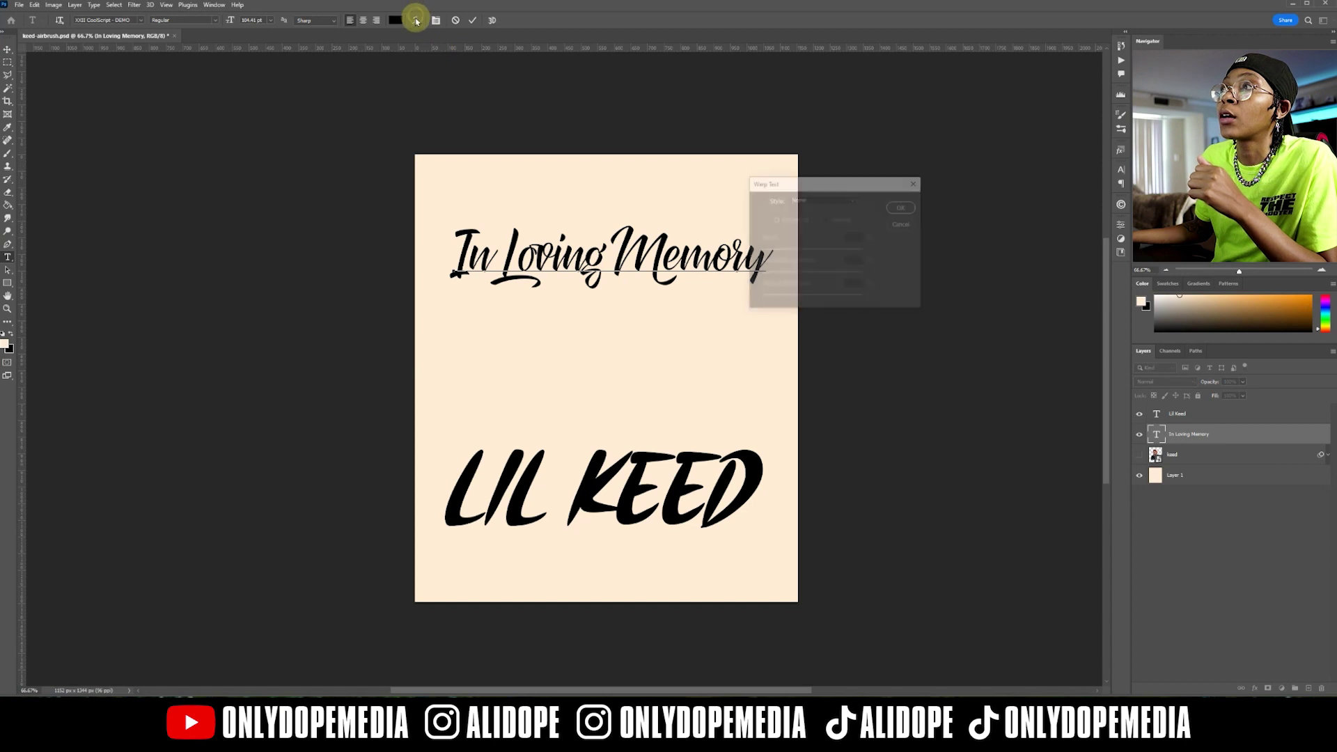
pyautogui.click(840, 201)
pyautogui.click(821, 218)
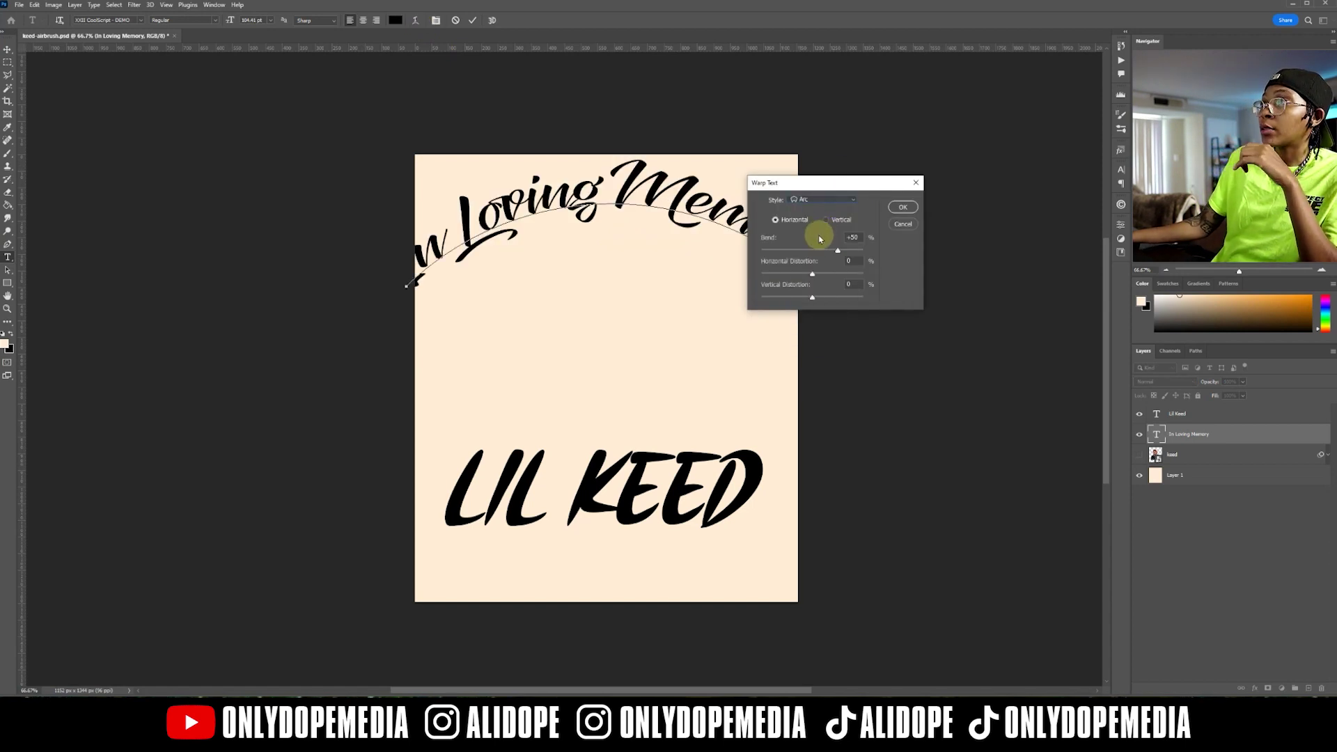
pyautogui.click(823, 200)
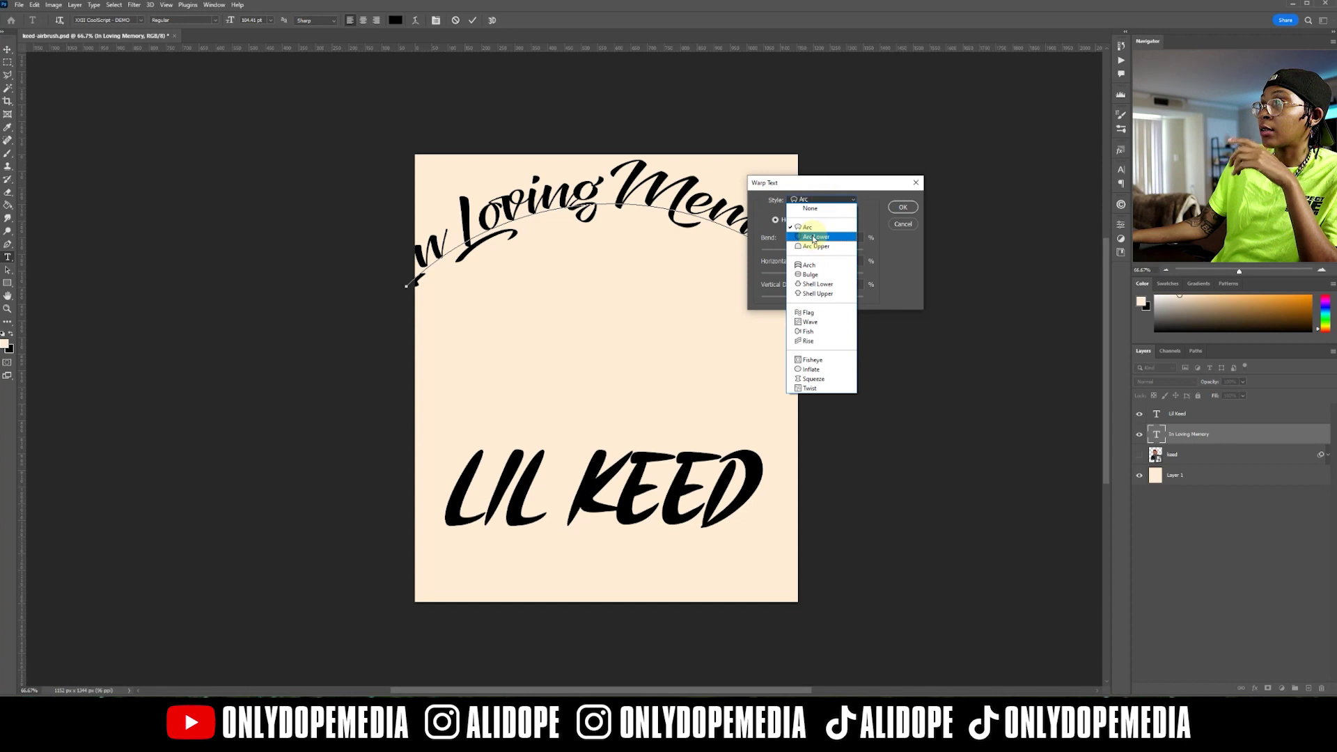
pyautogui.click(810, 266)
# Step: Set the "In Loving Memory" warp to +39% bend with 0% horizontal and vertical distortion, and apply it
pyautogui.moveTo(839, 256); pyautogui.dragTo(761, 275)
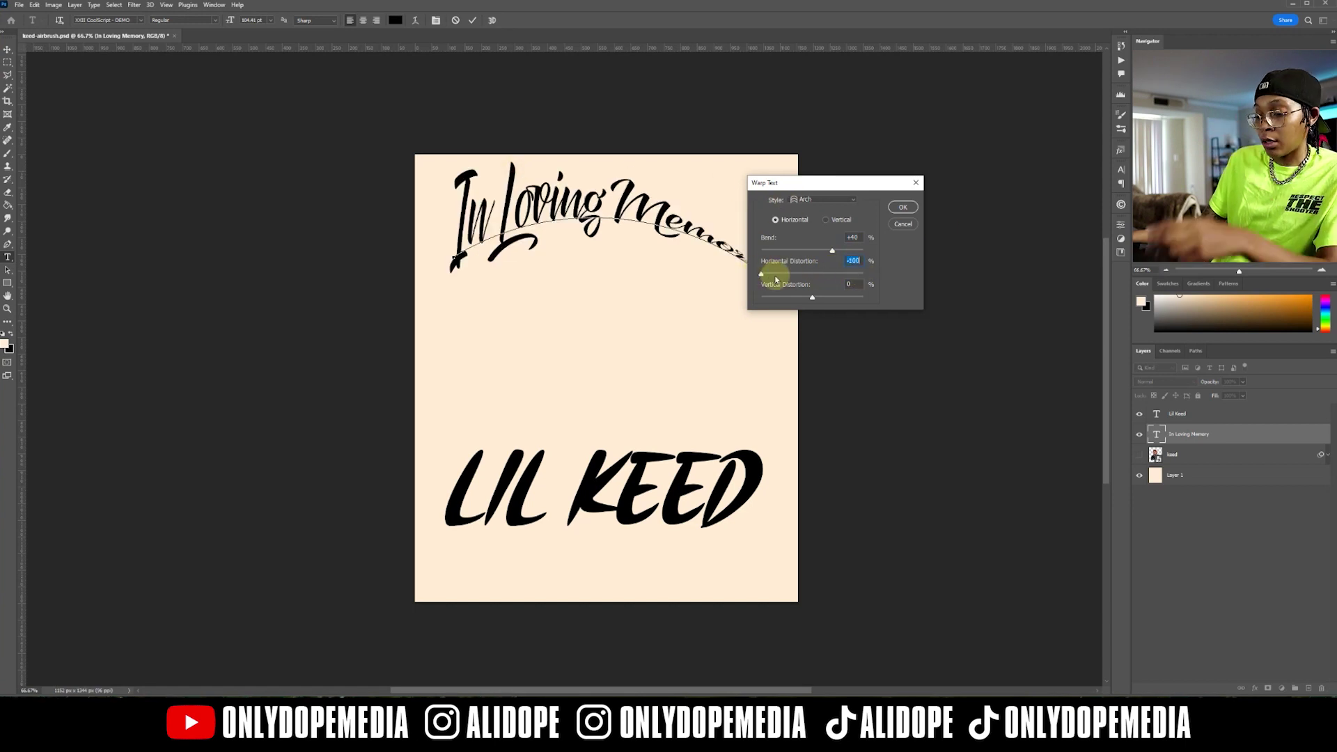
pyautogui.hotkey('ctrl', 'z')
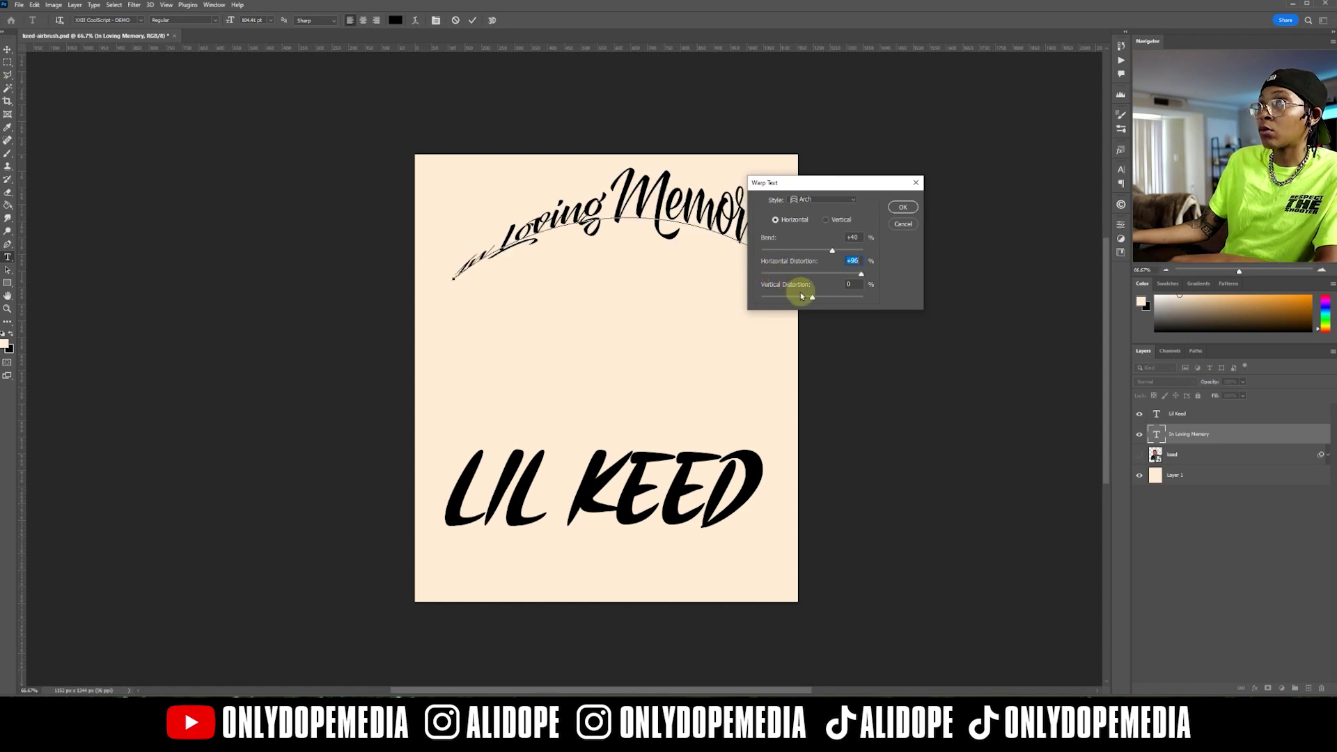
pyautogui.write('0')
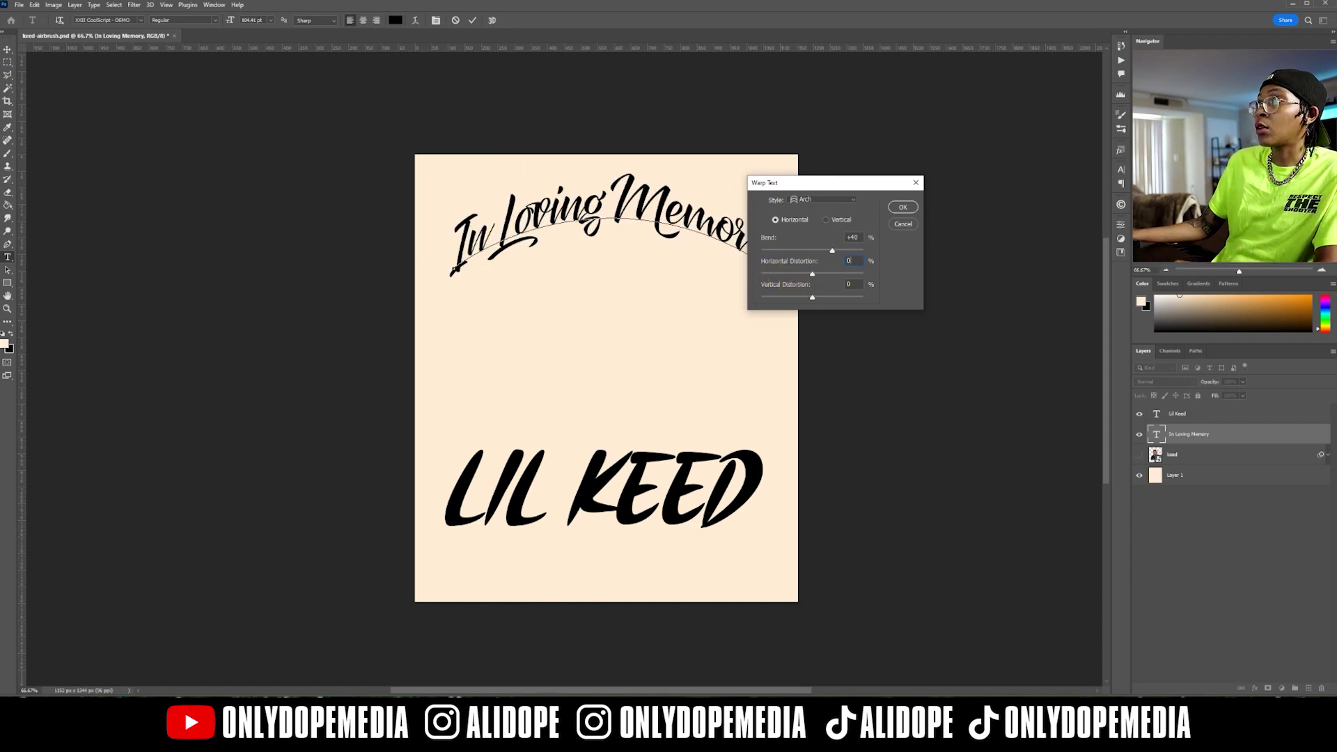
pyautogui.moveTo(812, 299); pyautogui.dragTo(834, 253)
pyautogui.write('0')
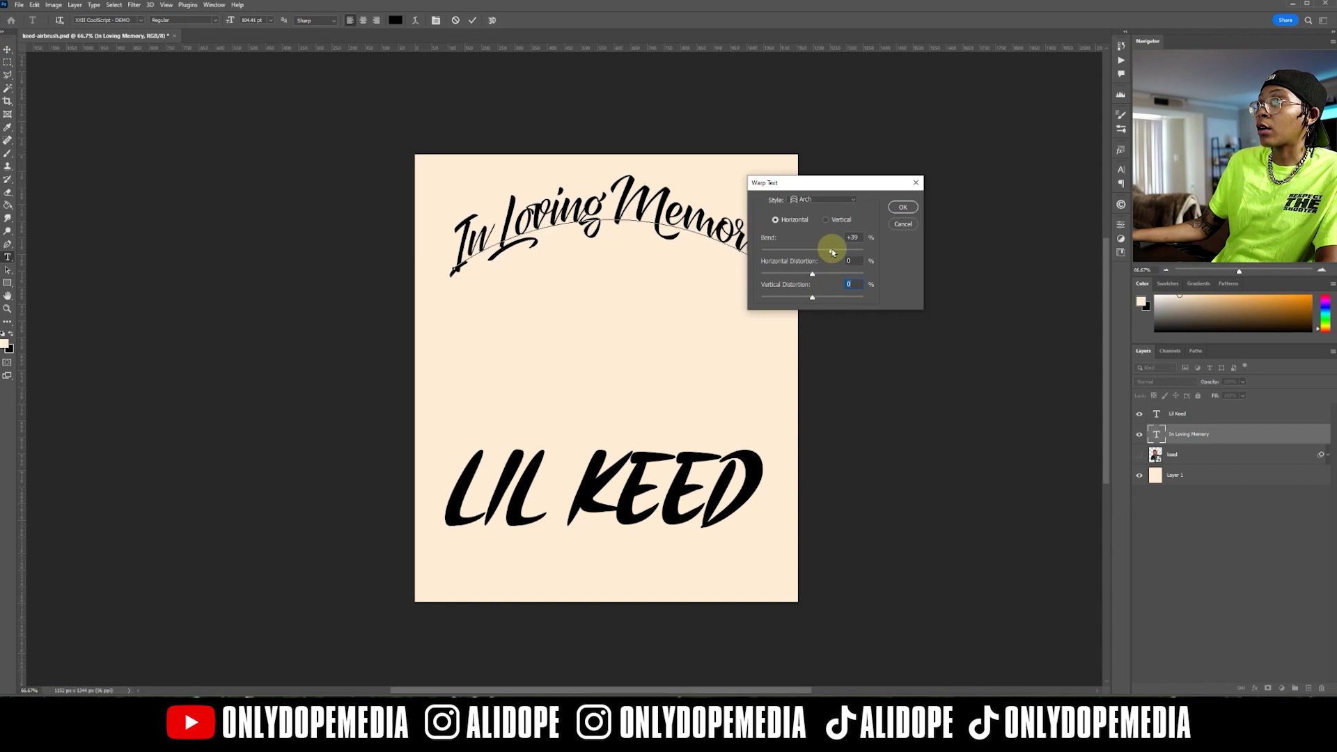
pyautogui.click(909, 208)
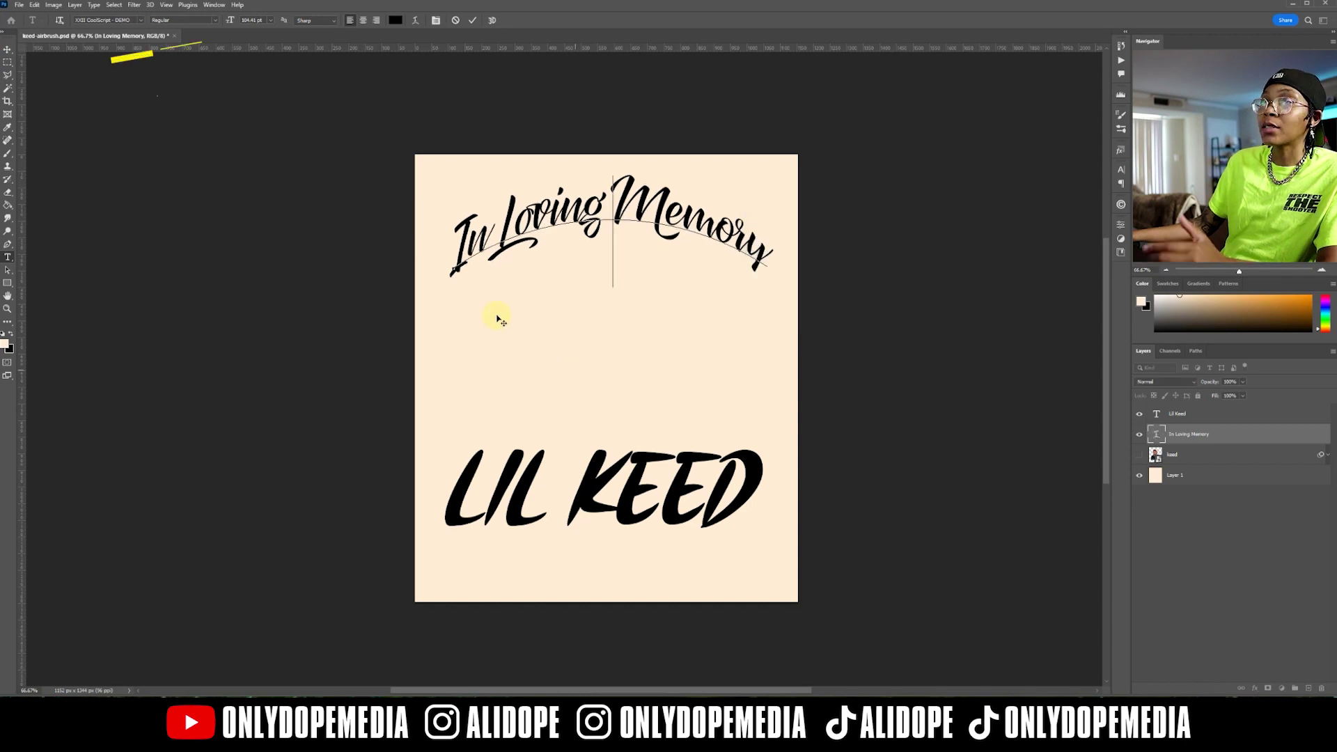
# Step: Move the arched "In Loving Memory" text and the "Lil Keed" text slightly lower on the canvas
pyautogui.click(10, 51)
pyautogui.moveTo(603, 204); pyautogui.dragTo(612, 210)
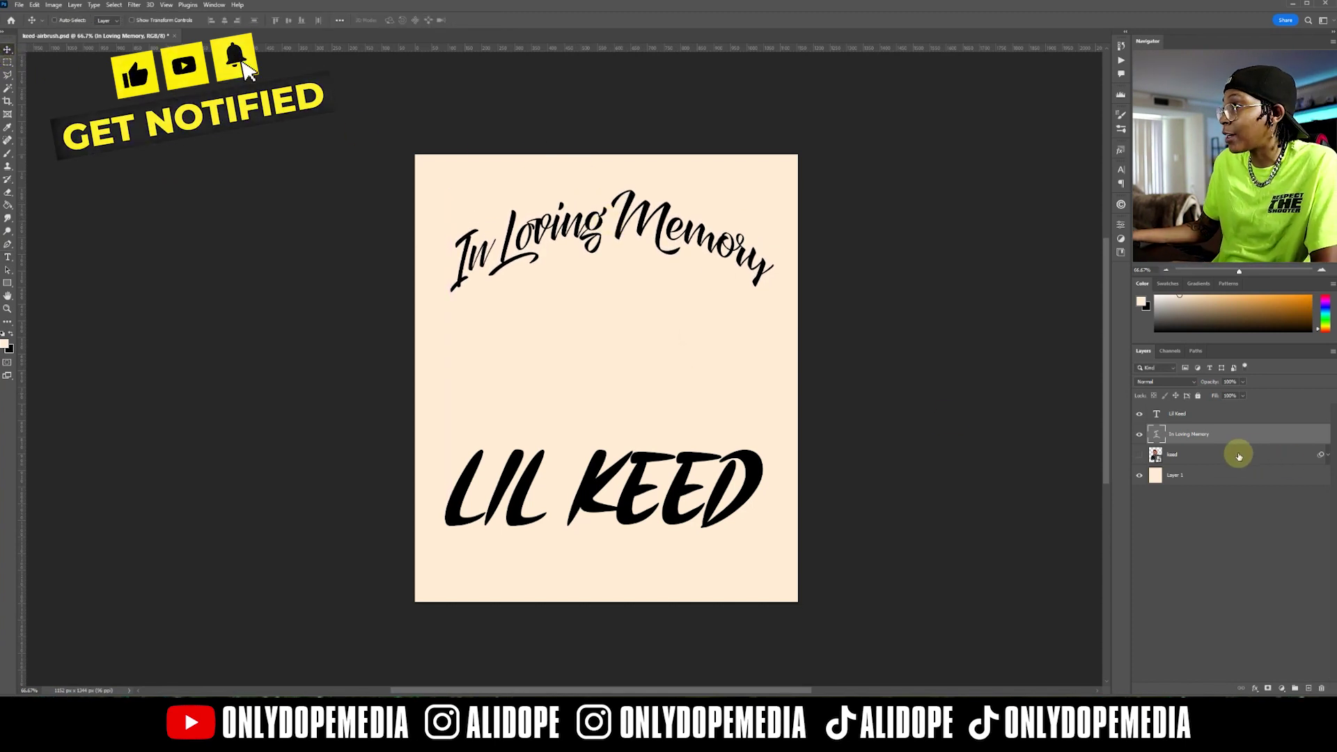
pyautogui.keyDown('ctrl'); pyautogui.click(659, 491); pyautogui.keyUp('ctrl')
pyautogui.moveTo(658, 491); pyautogui.dragTo(662, 513)
# Step: Paste the birth and death dates as a new text above "Lil Keed" and join them with a hyphen
pyautogui.click(8, 256)
pyautogui.click(583, 411)
pyautogui.hotkey('ctrl', 'v')
pyautogui.click(435, 21)
pyautogui.moveTo(487, 433); pyautogui.dragTo(402, 422)
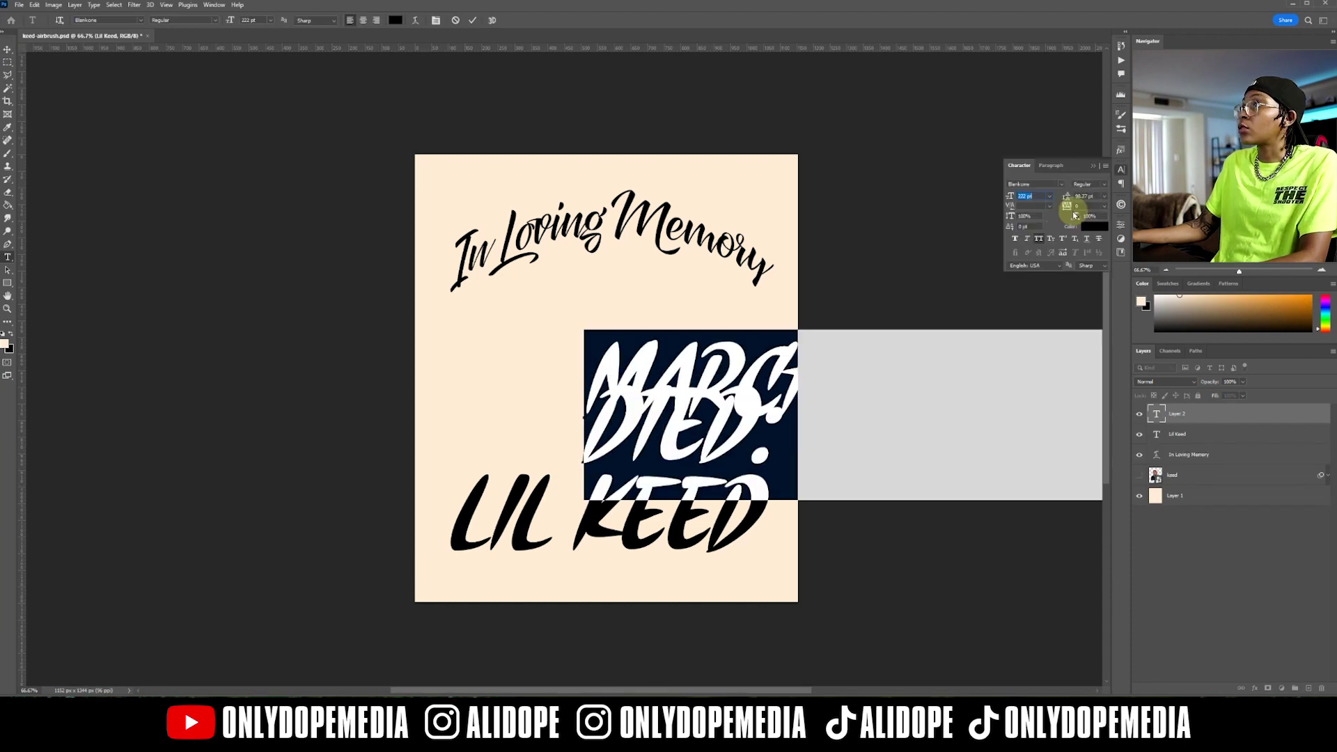
pyautogui.write('-')
# Step: Set the dates in small ITC Kabel Std Book, center them beneath "Lil Keed", and save the file
pyautogui.hotkey('ctrl', 'a')
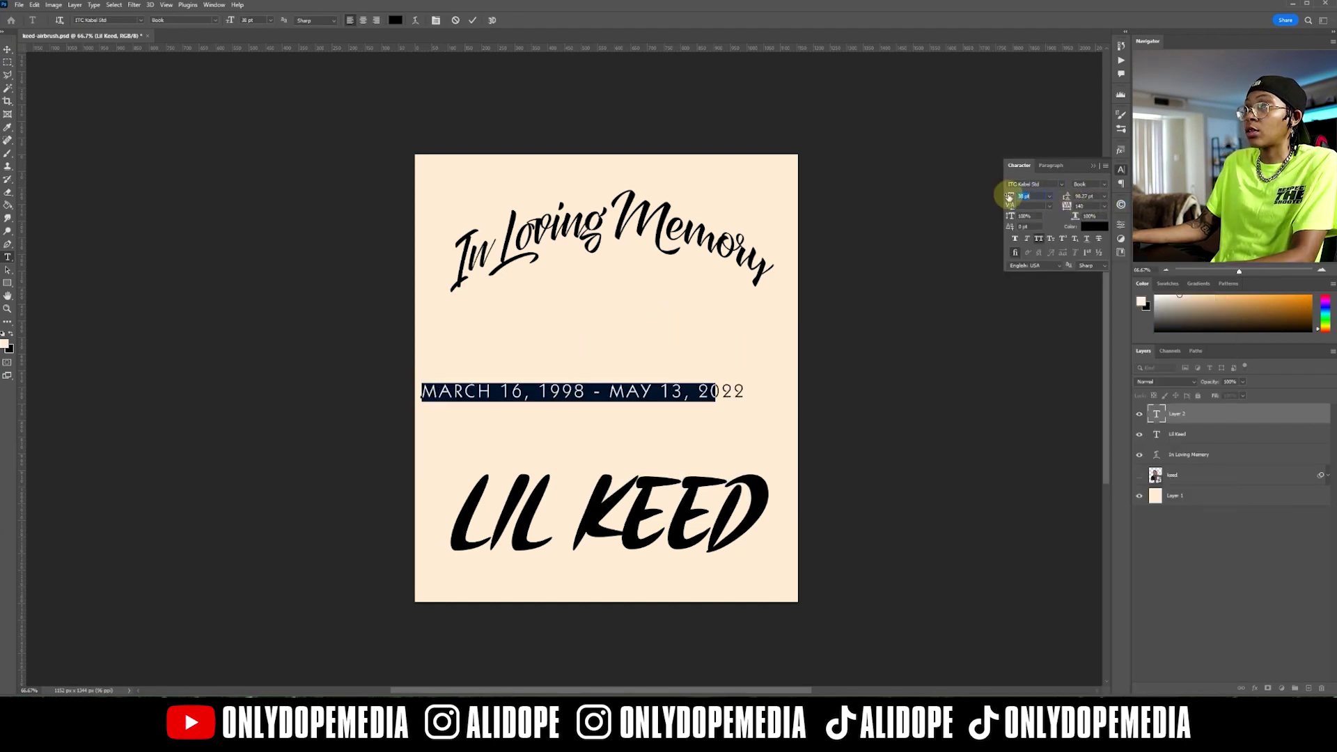
pyautogui.moveTo(648, 242); pyautogui.dragTo(648, 421)
pyautogui.hotkey('ctrl', 's')
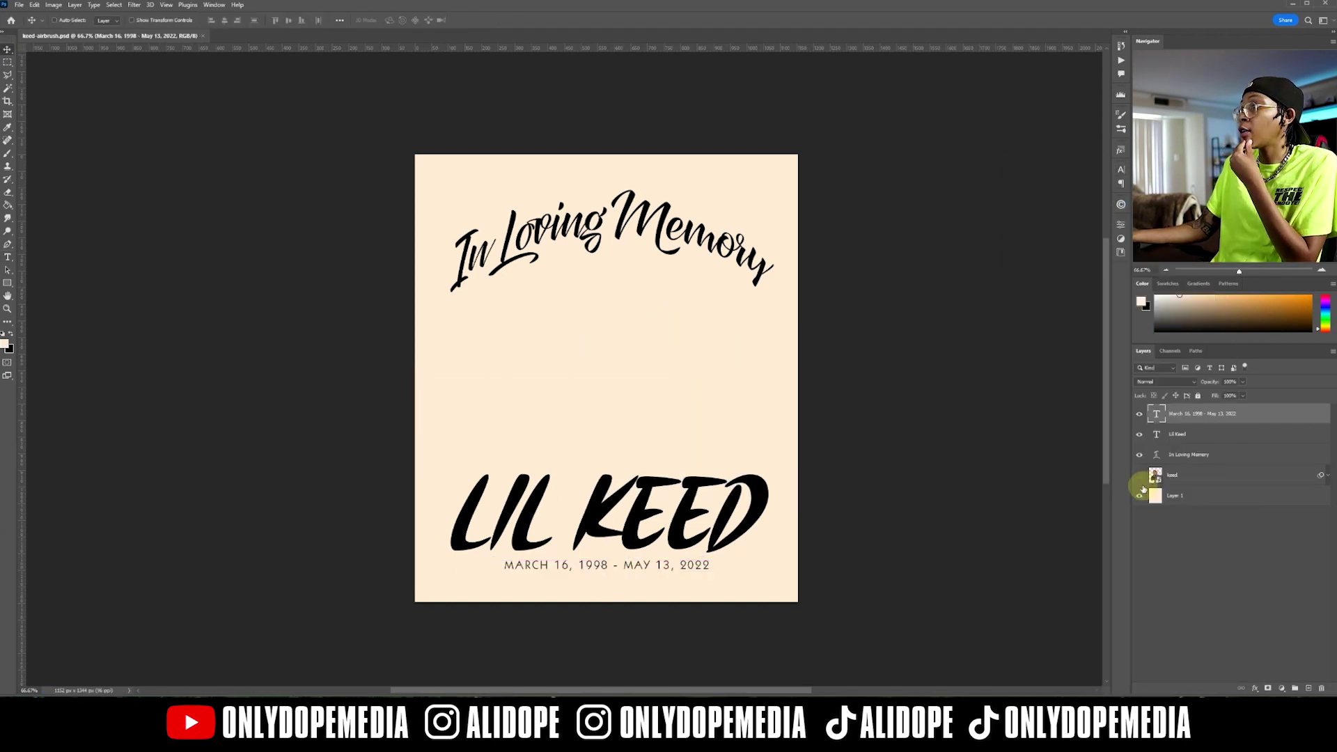
# Step: Show the keed layer, select the "Lil Keed" text layer, and display the layer styles
pyautogui.click(1140, 476)
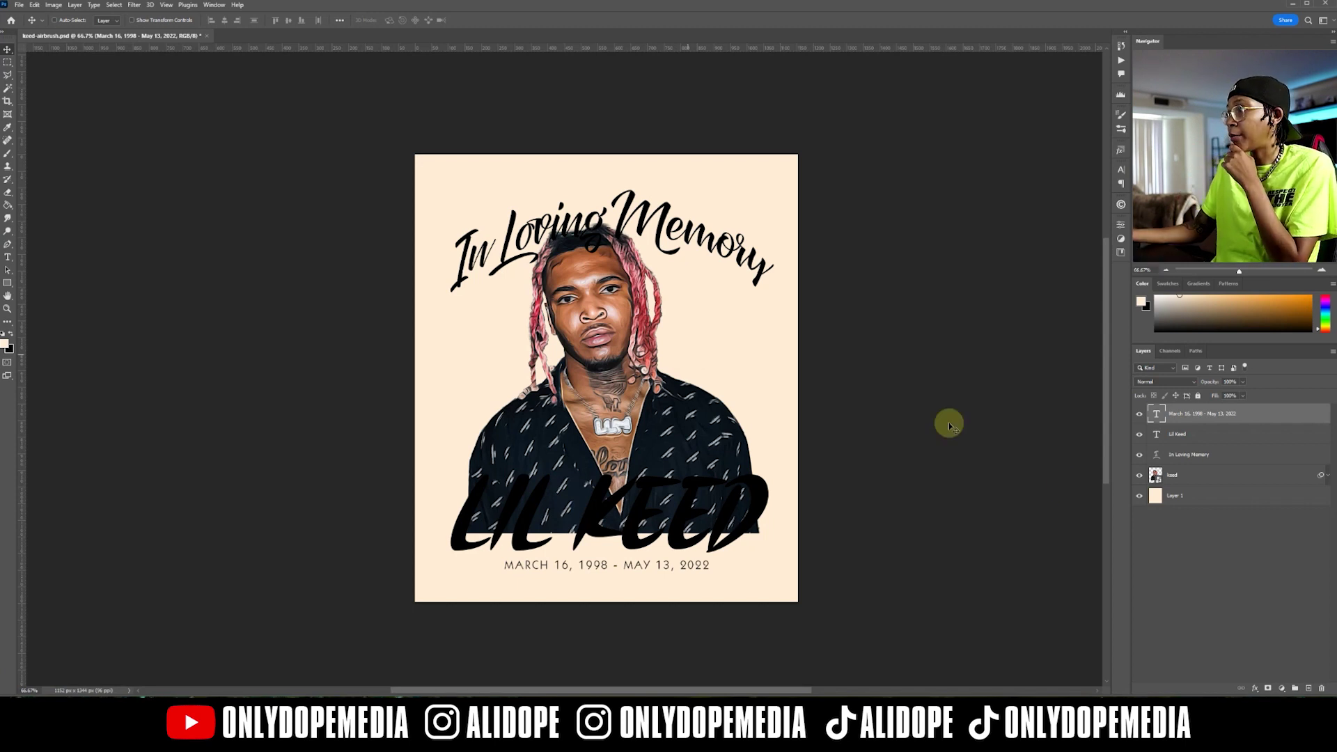
pyautogui.click(1214, 436)
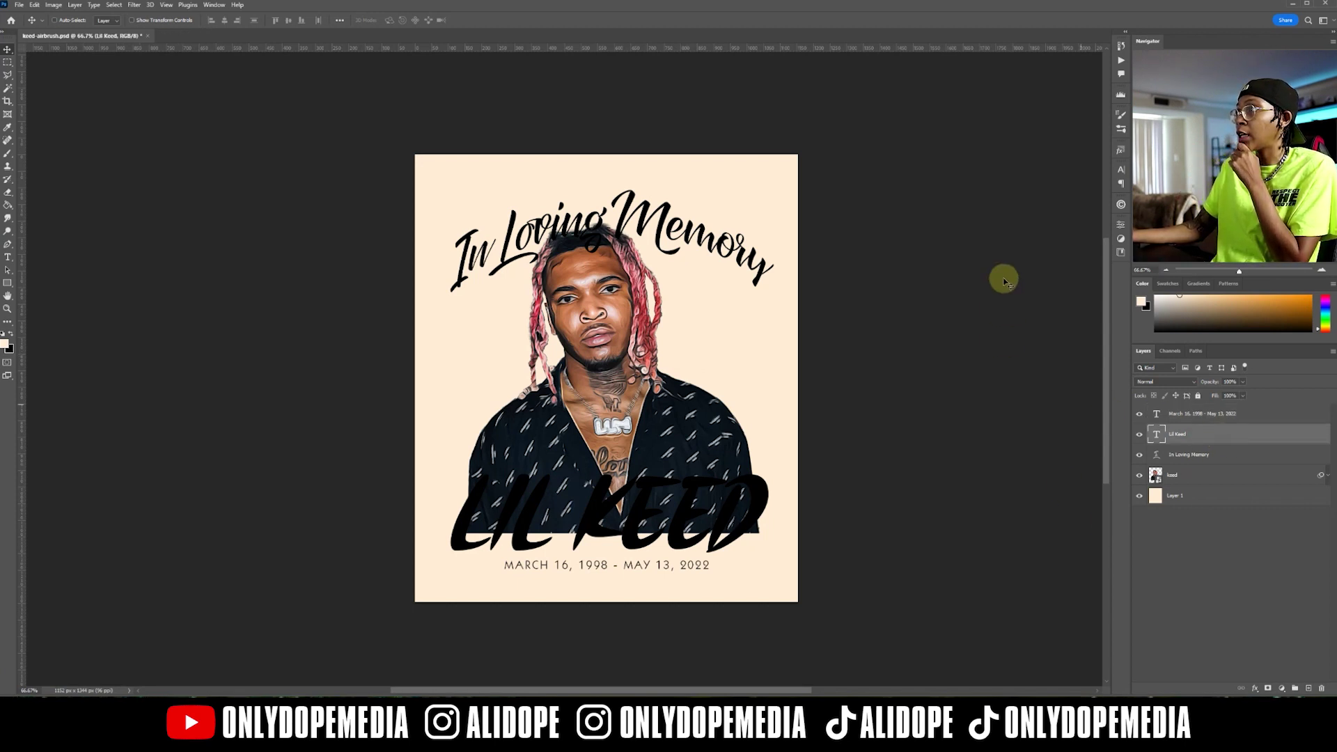
pyautogui.click(1120, 159)
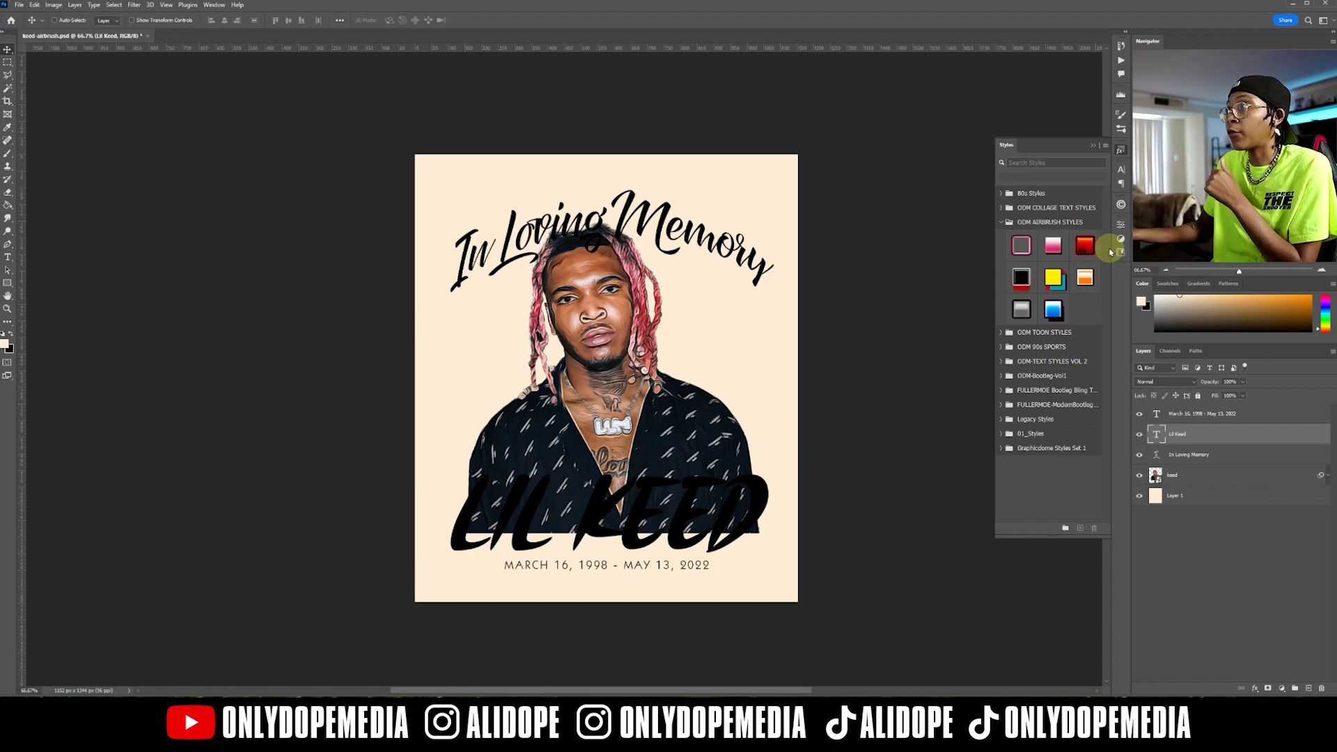
# Step: Try the red, white-orange, yellow, black and gray ODM airbrush styles on the "Lil Keed" text
pyautogui.click(1084, 245)
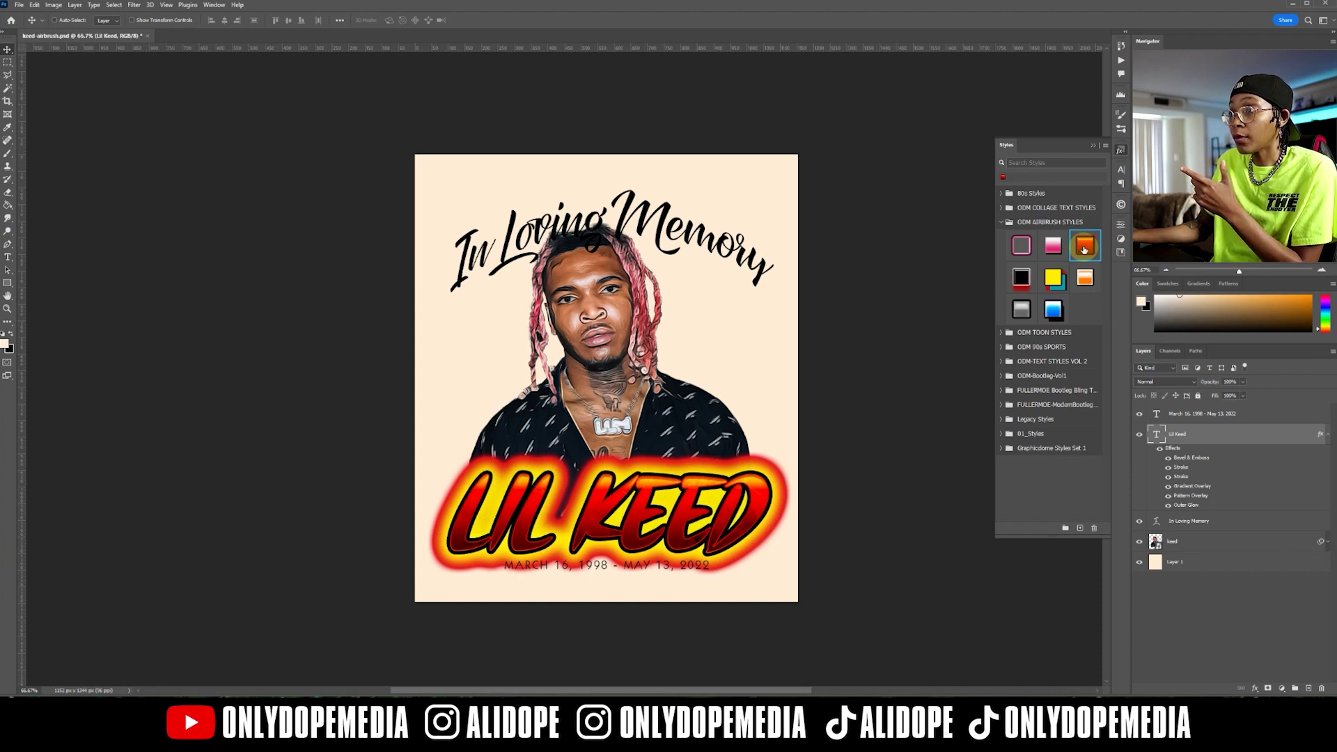
pyautogui.click(1084, 279)
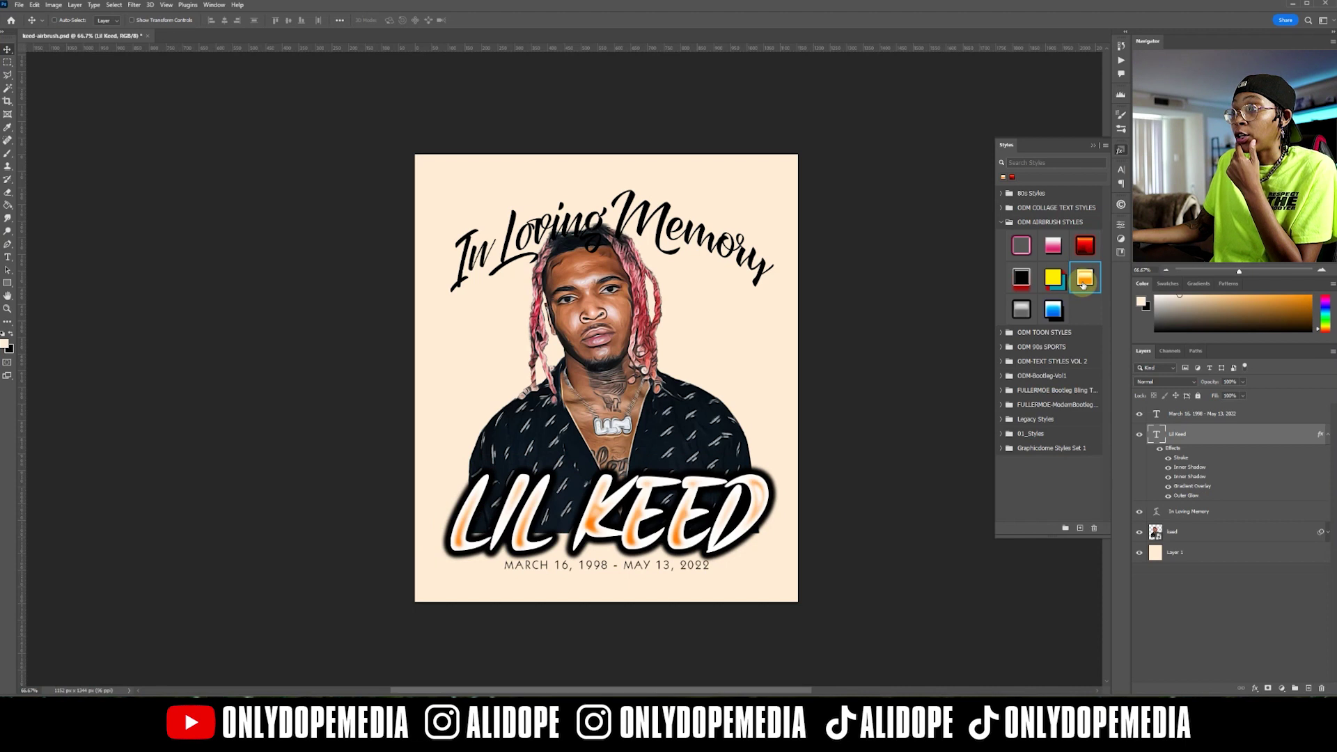
pyautogui.click(1055, 279)
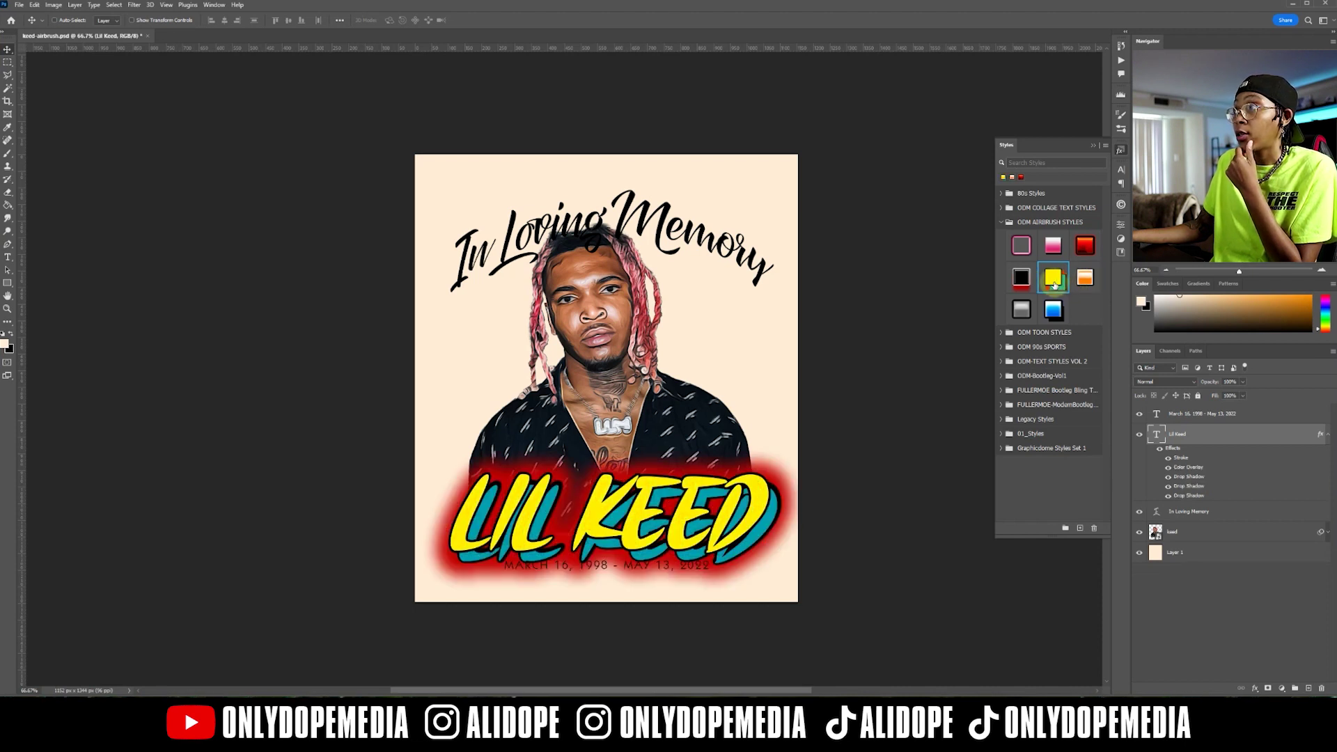
pyautogui.click(1018, 279)
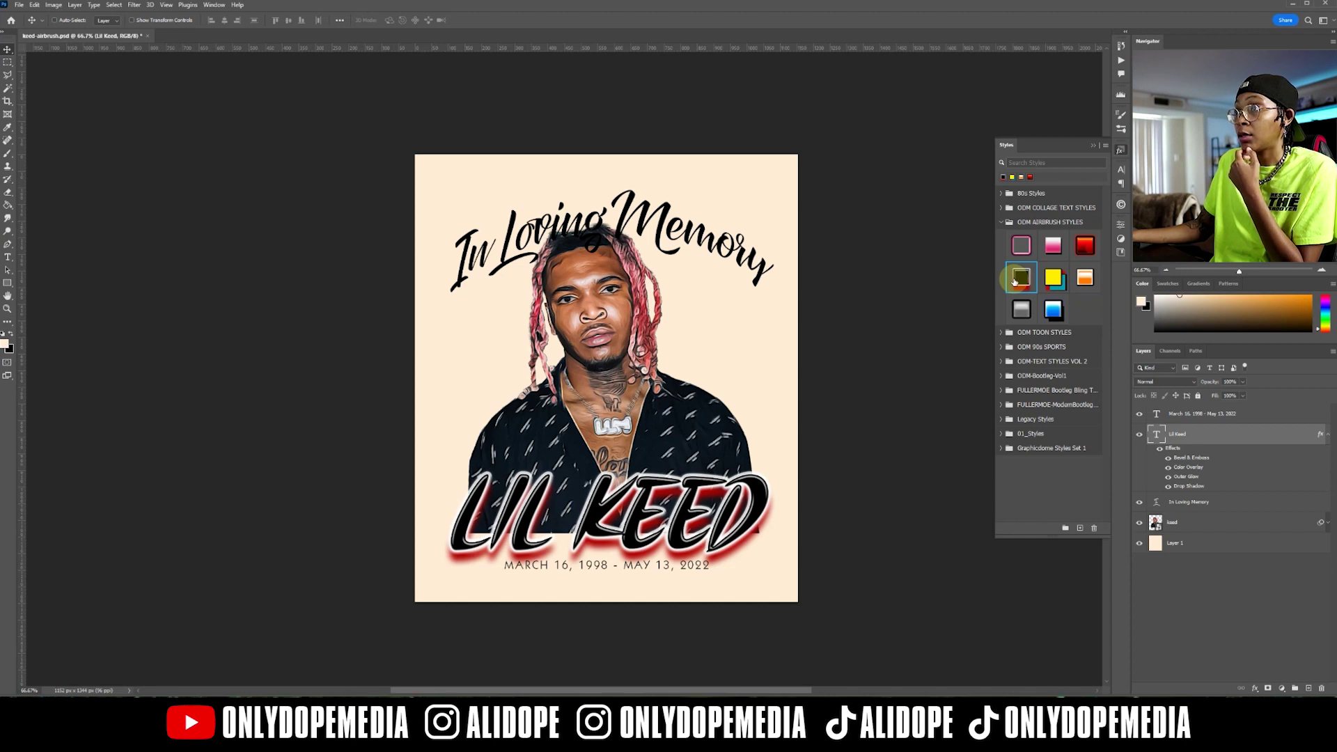
pyautogui.click(1025, 315)
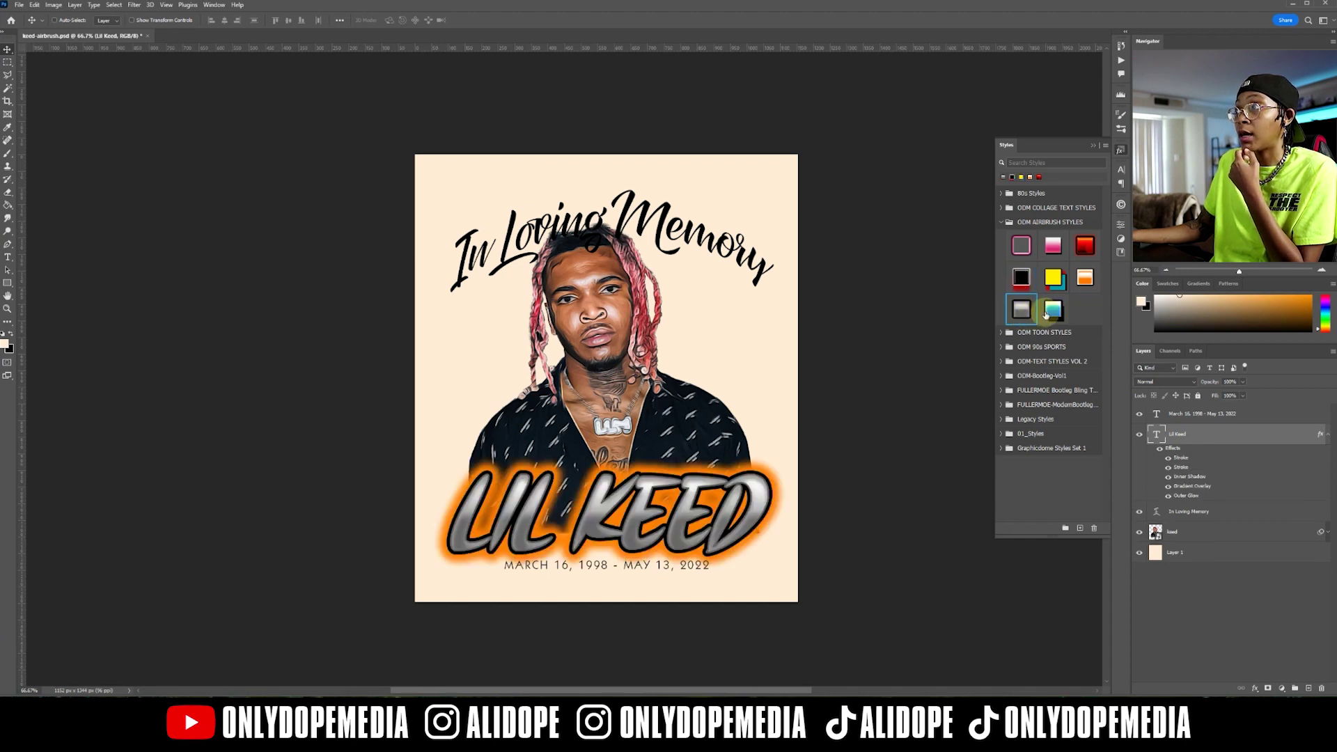
# Step: Apply the blue ODM airbrush style to "Lil Keed", and hide that layer with its effects list collapsed
pyautogui.click(1051, 312)
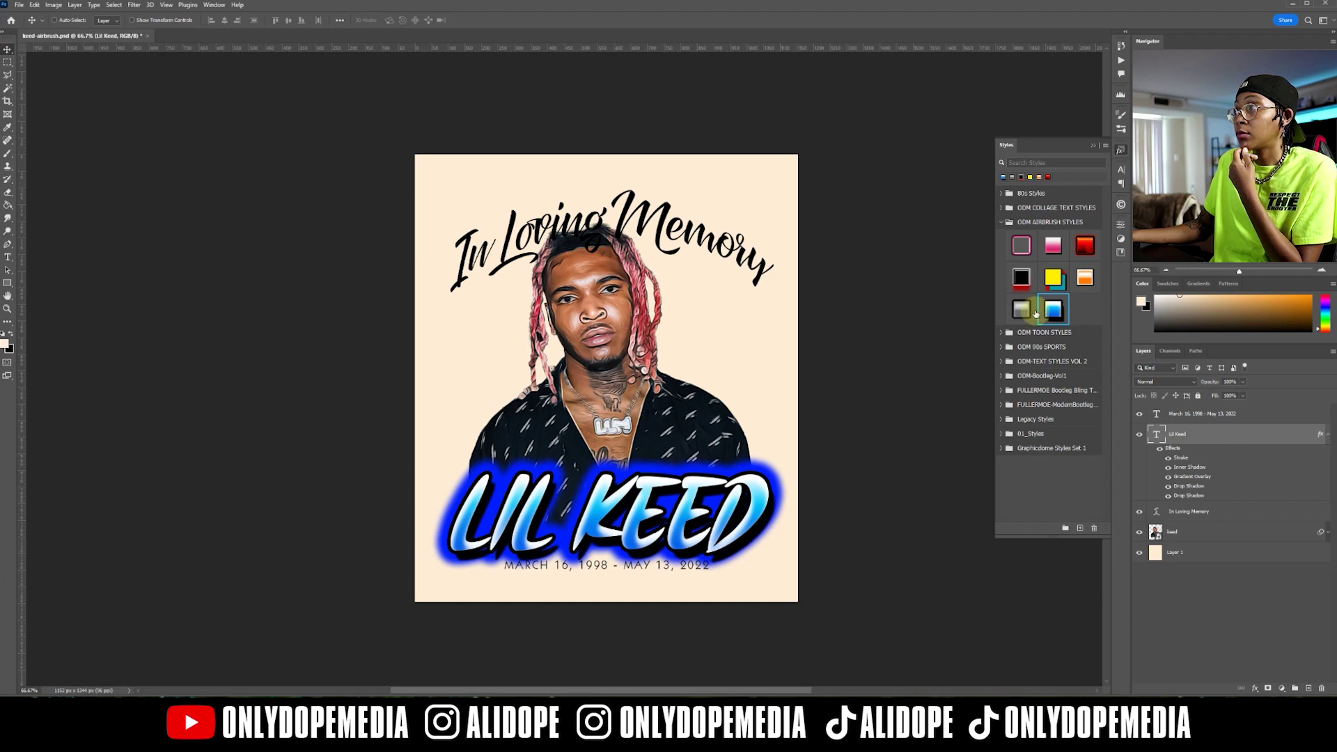
pyautogui.click(1140, 434)
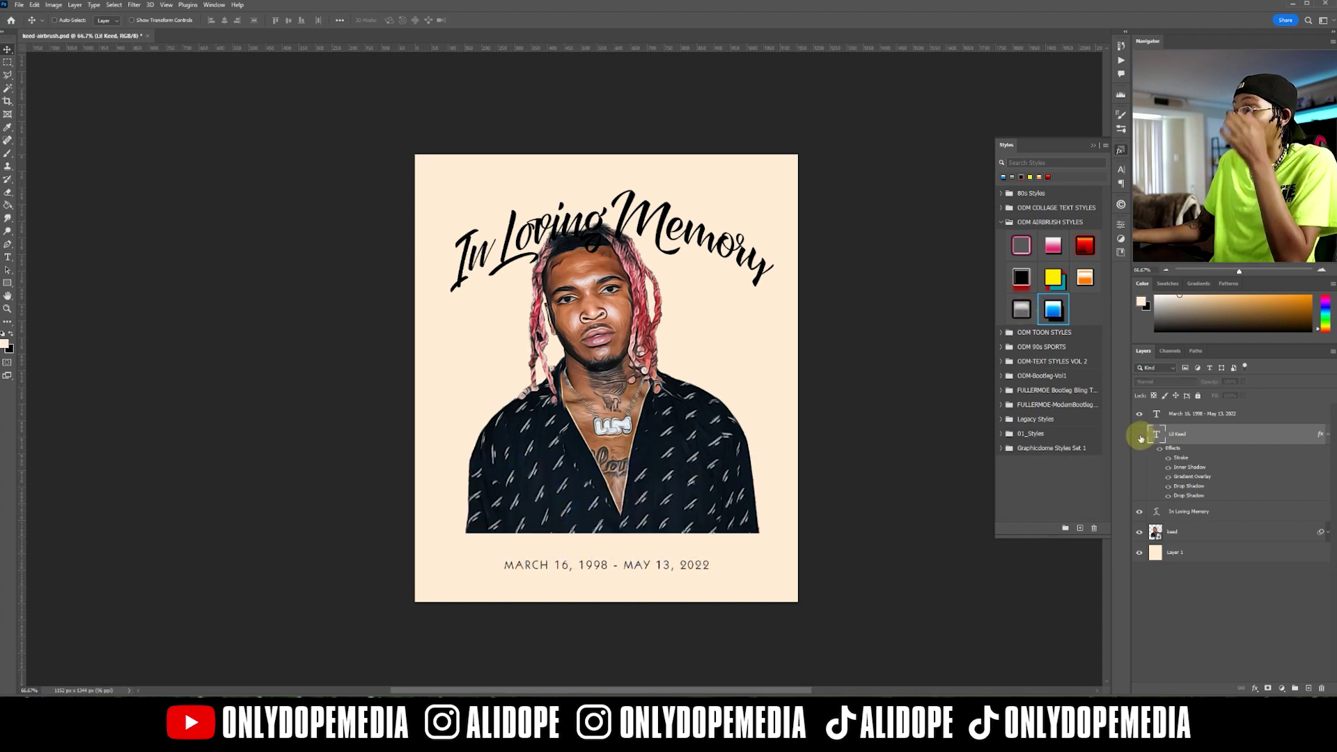
pyautogui.click(1328, 440)
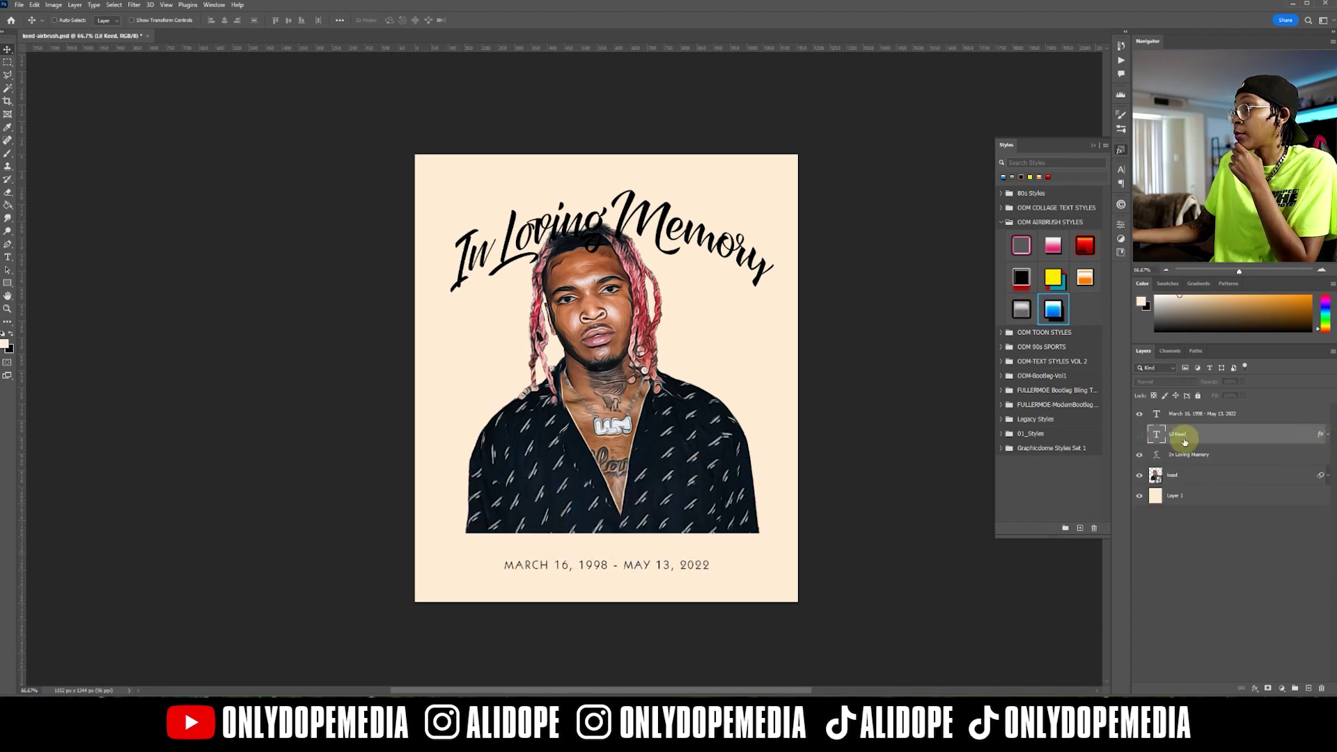
# Step: Apply the black ODM airbrush style with the red shadow to the "In Loving Memory" text
pyautogui.click(1224, 454)
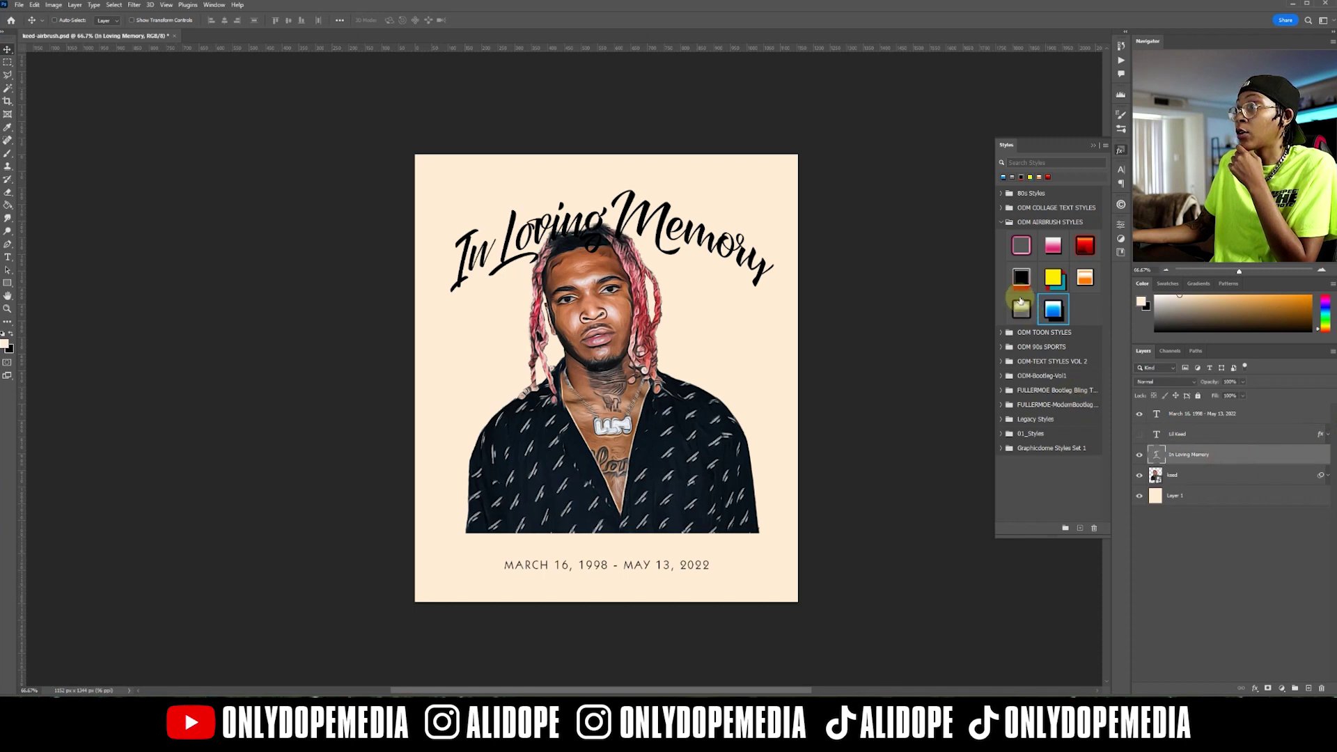
pyautogui.click(1018, 288)
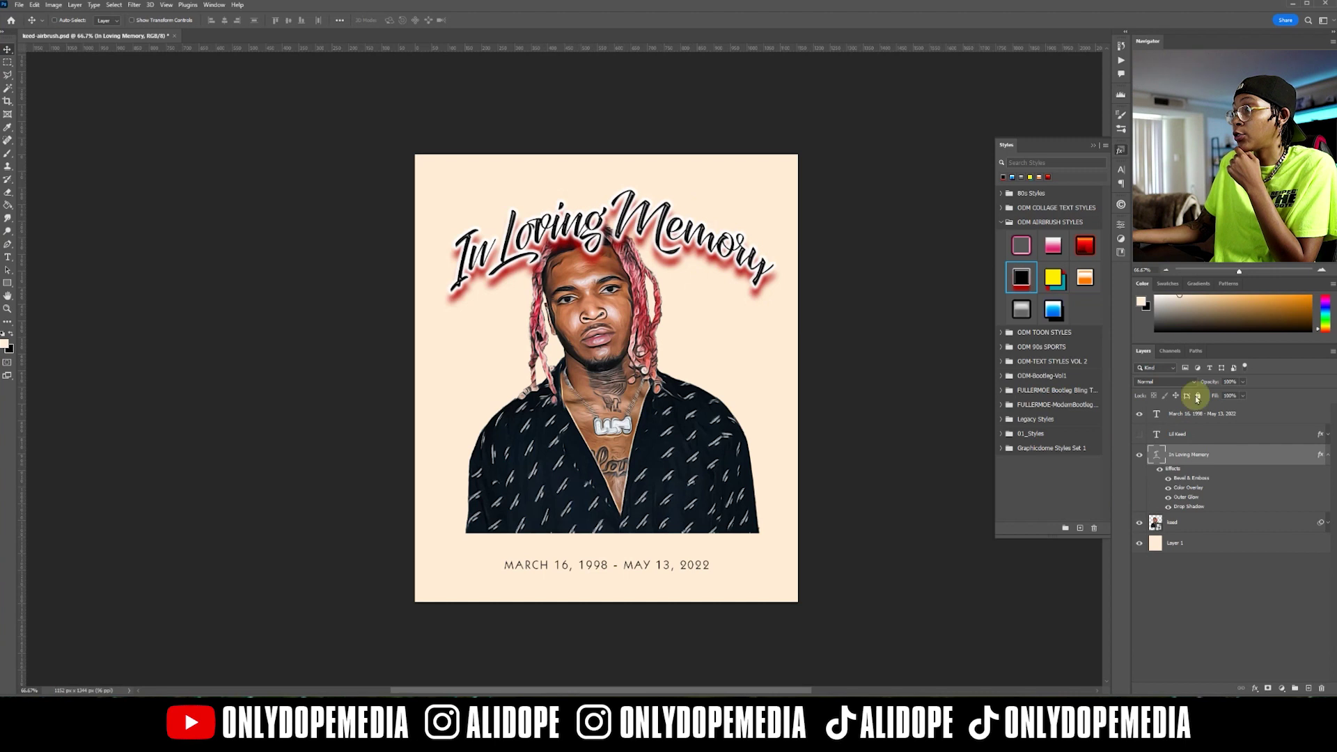
pyautogui.click(1328, 456)
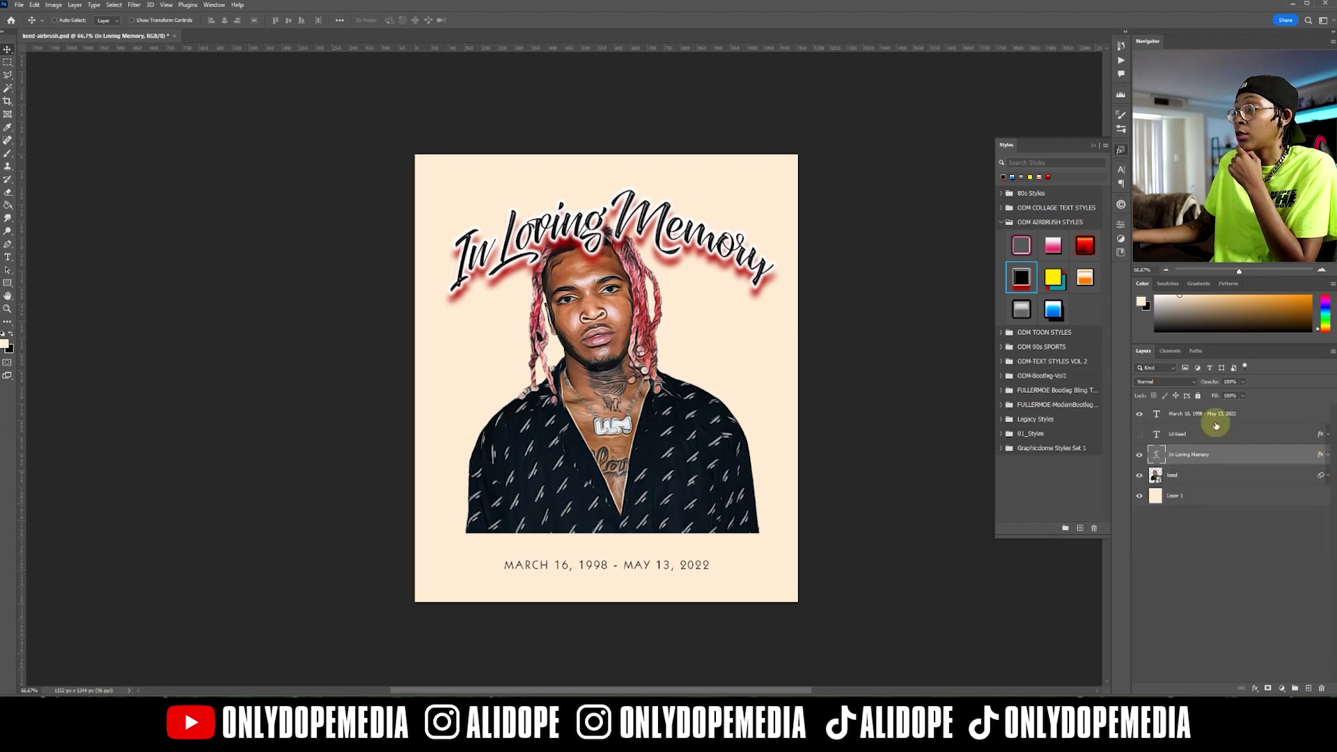
# Step: Place the "In Loving Memory" layer behind the keed portrait, and show and select the "Lil Keed" layer
pyautogui.click(1097, 147)
pyautogui.moveTo(1251, 454); pyautogui.dragTo(1244, 482)
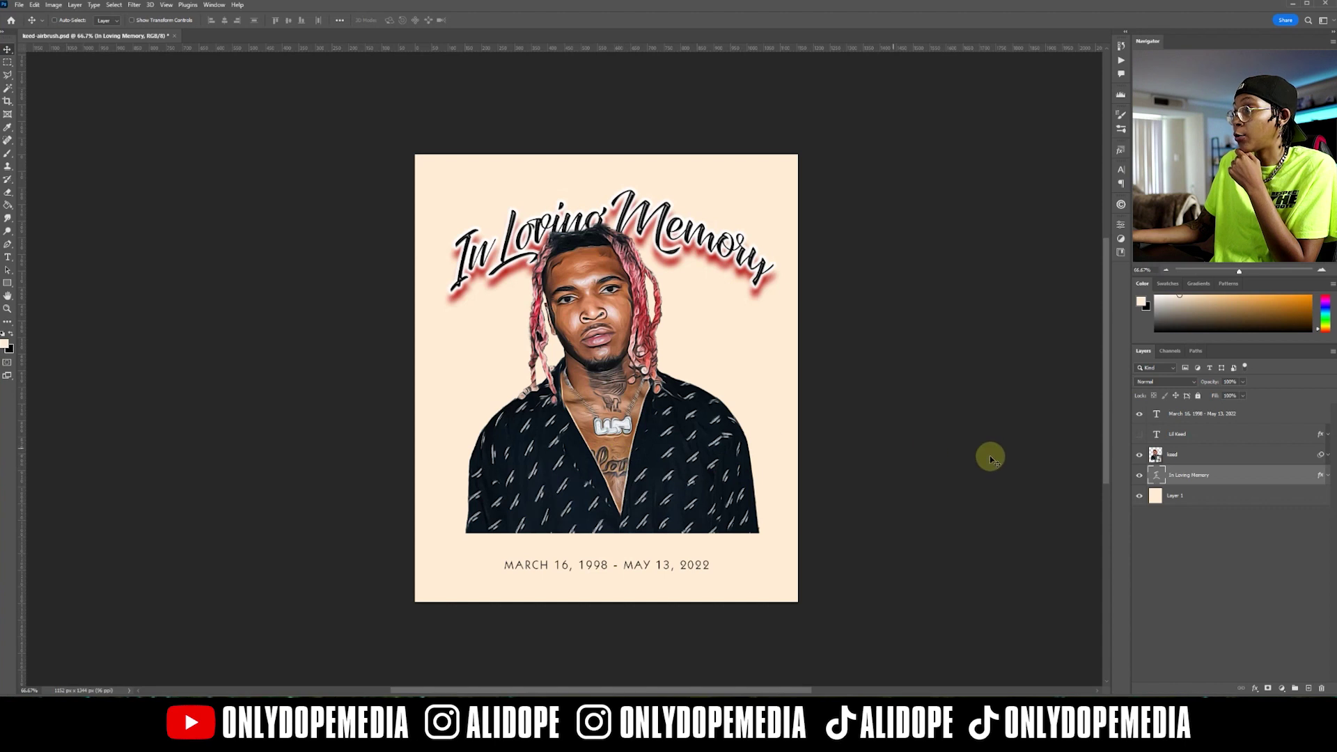
pyautogui.click(1140, 435)
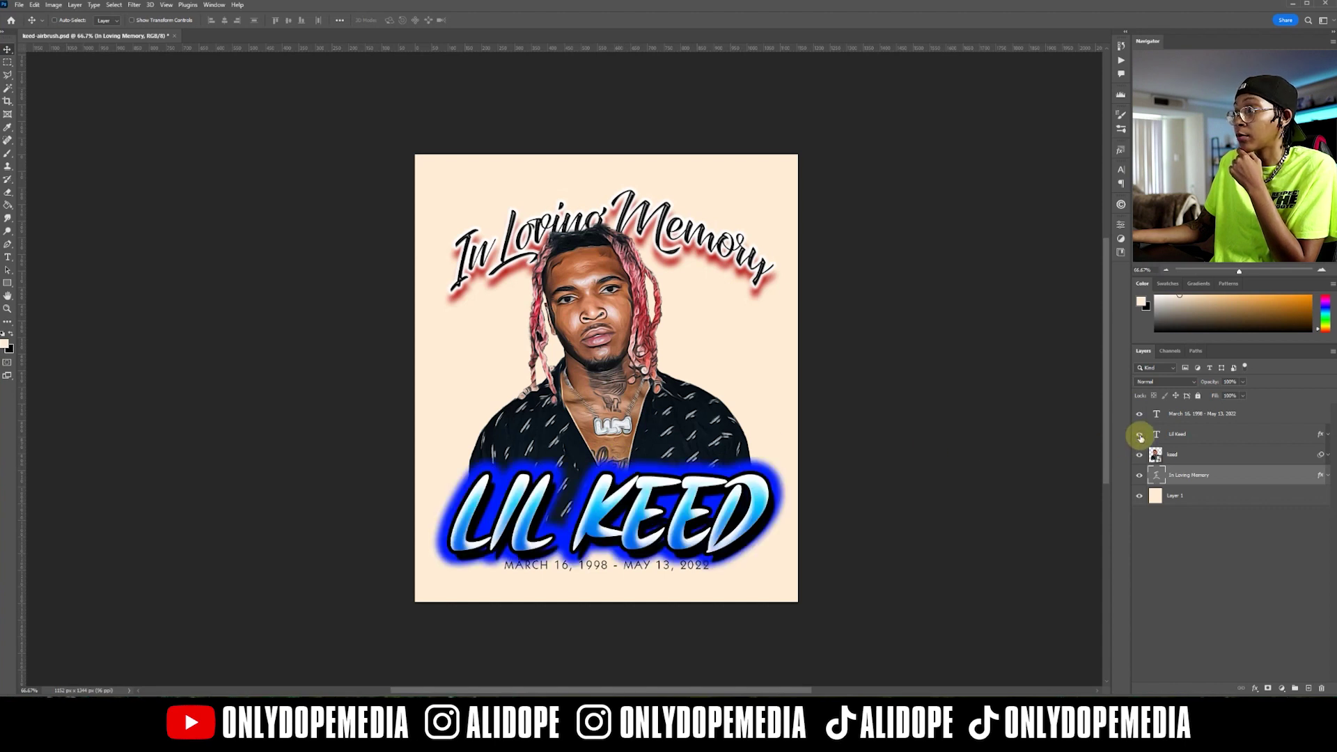
pyautogui.click(1210, 435)
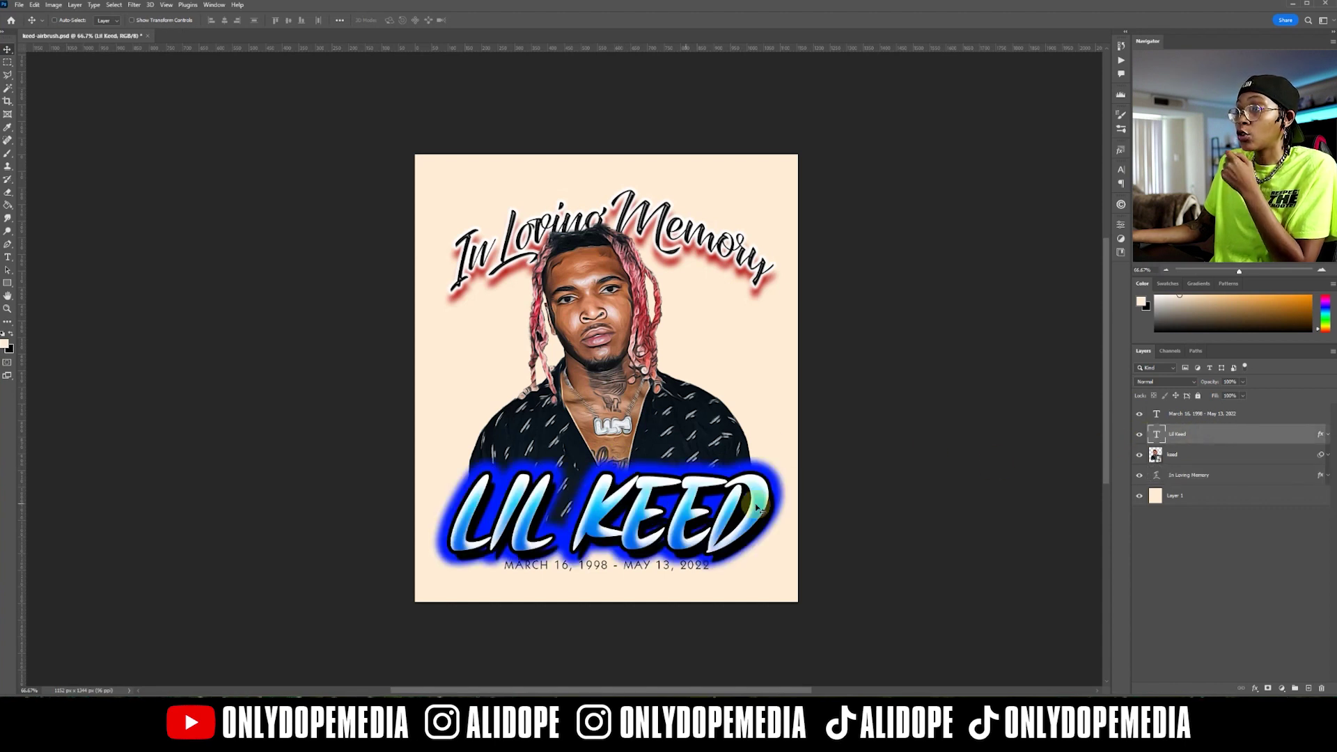
# Step: Try recolouring the "Lil Keed" text with a clipped Hue/Saturation adjustment layer, using hue -180 and raised saturation
pyautogui.click(1282, 688)
pyautogui.click(1301, 583)
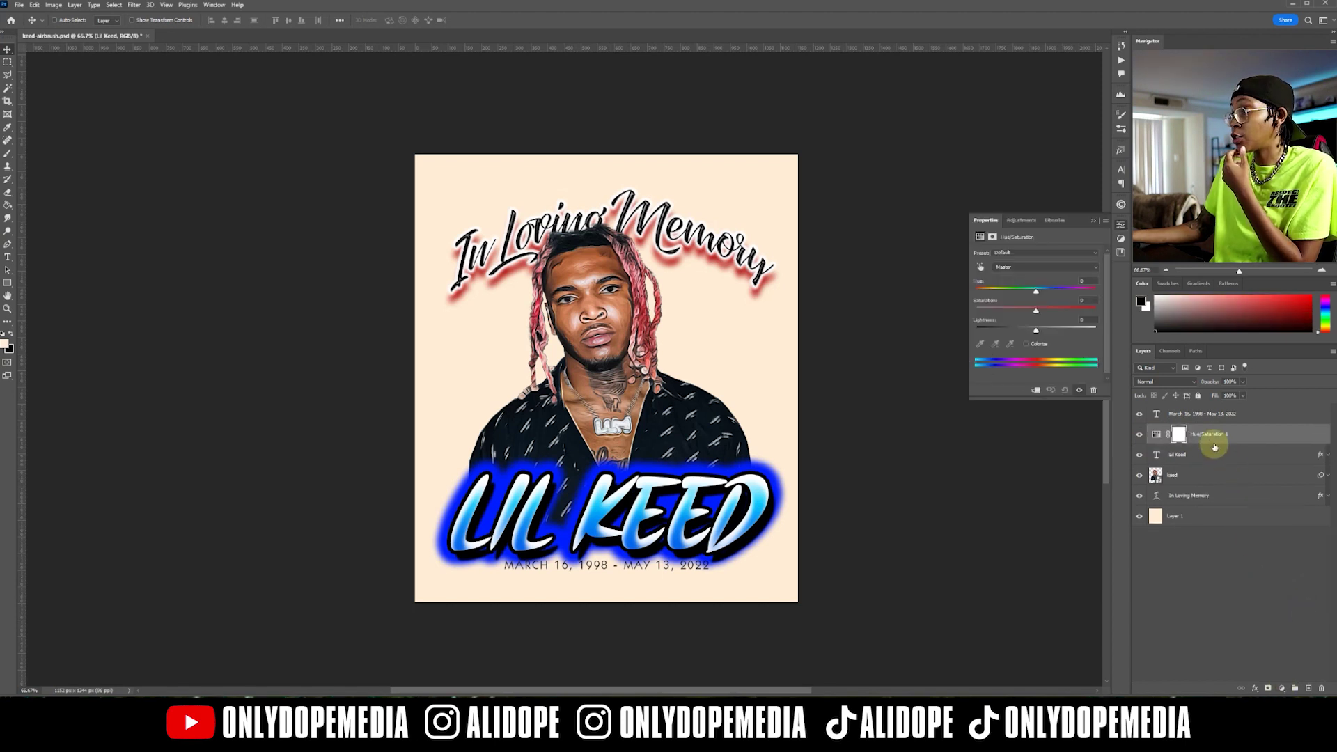
pyautogui.rightClick(1257, 437)
pyautogui.click(1289, 237)
pyautogui.moveTo(1073, 291); pyautogui.dragTo(980, 302)
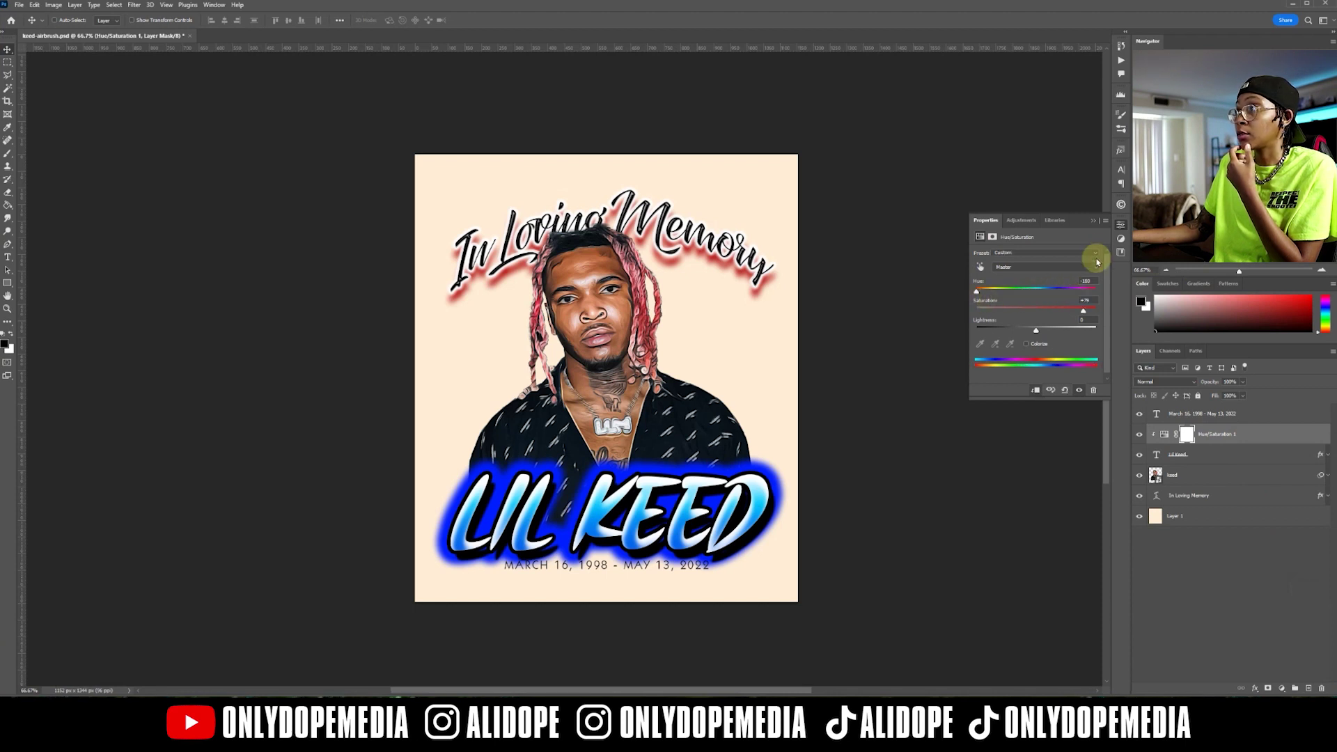
pyautogui.click(1093, 220)
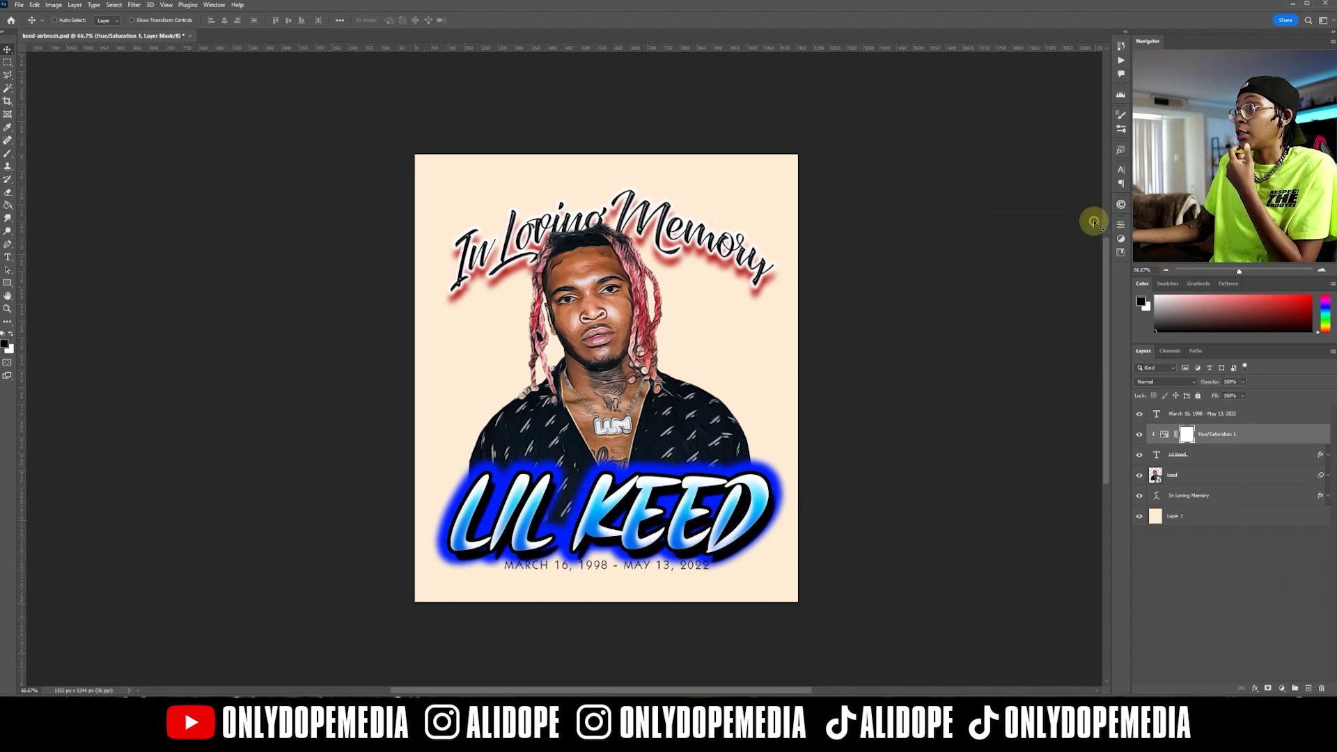
# Step: Try converting the "Lil Keed" layer to a smart object and readjusting the hue in its clipped Hue/Saturation layer
pyautogui.rightClick(1219, 460)
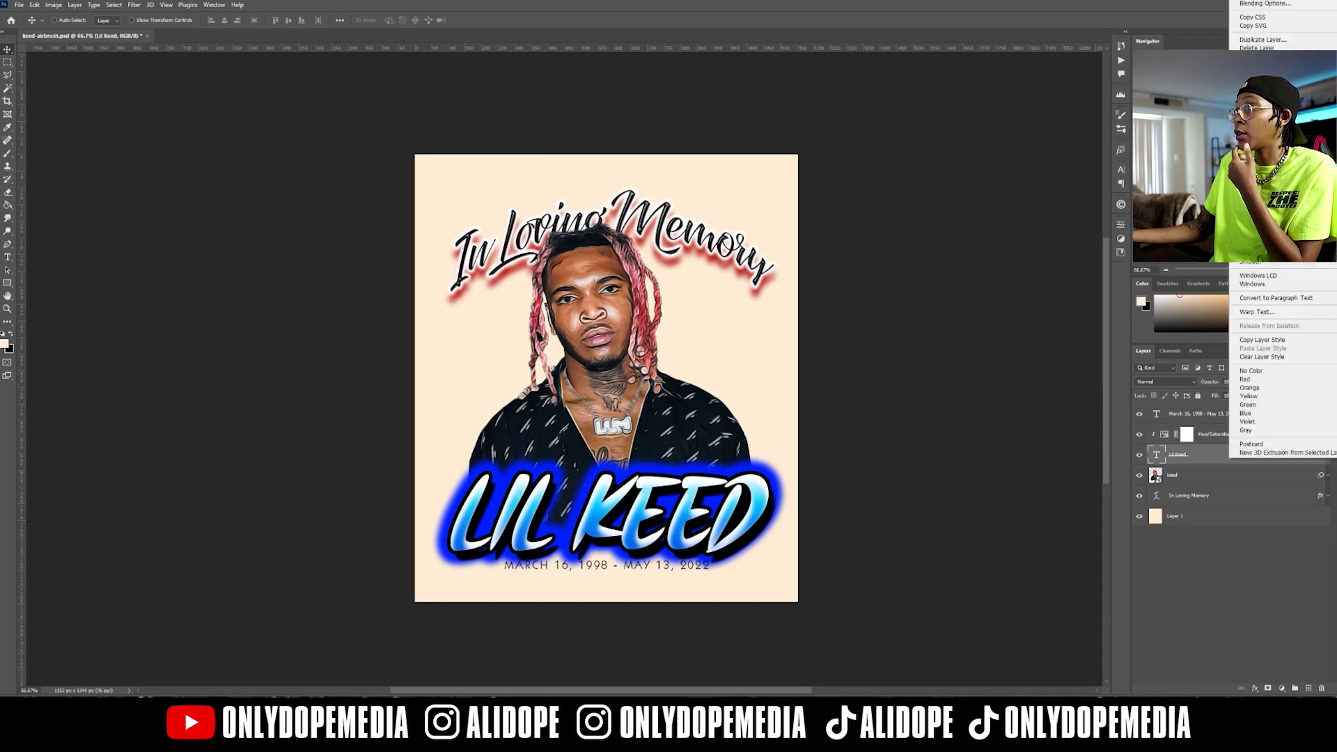
pyautogui.click(1264, 150)
pyautogui.click(1179, 437)
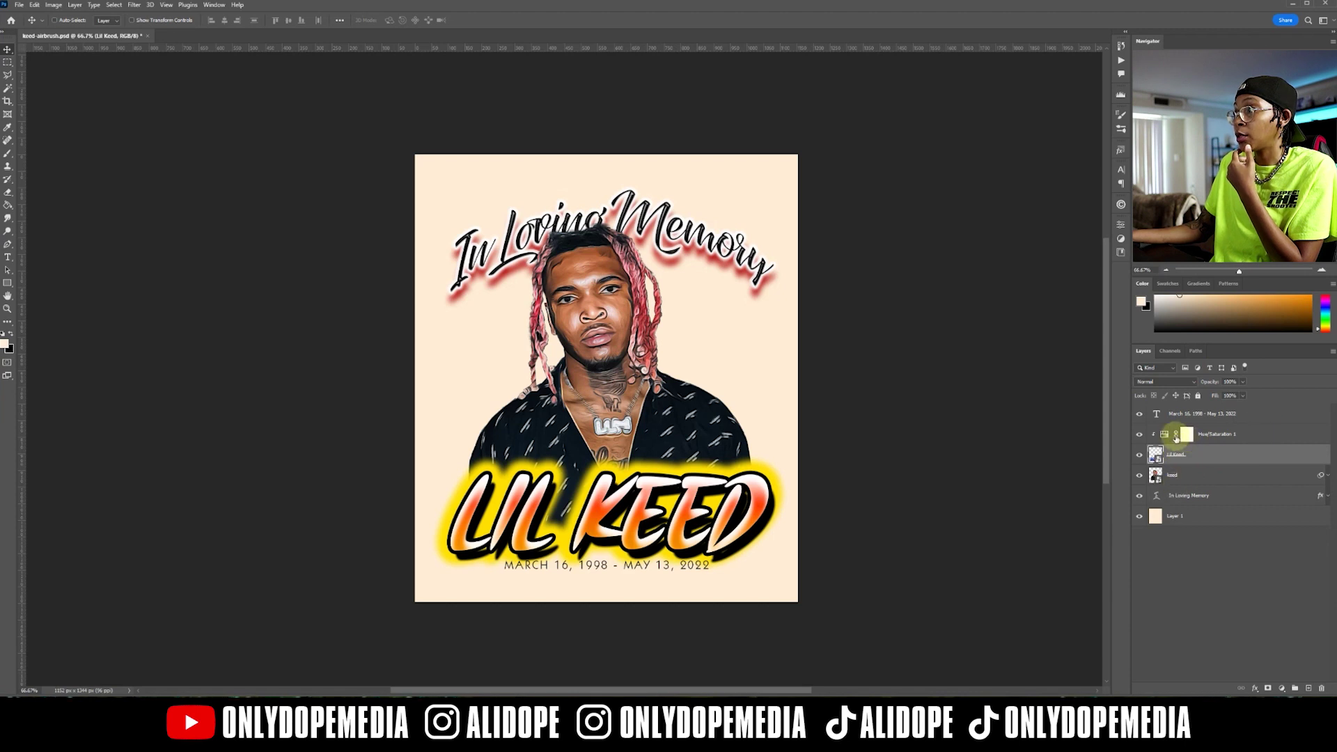
pyautogui.doubleClick(1179, 438)
pyautogui.moveTo(981, 292); pyautogui.dragTo(943, 304)
pyautogui.click(1092, 220)
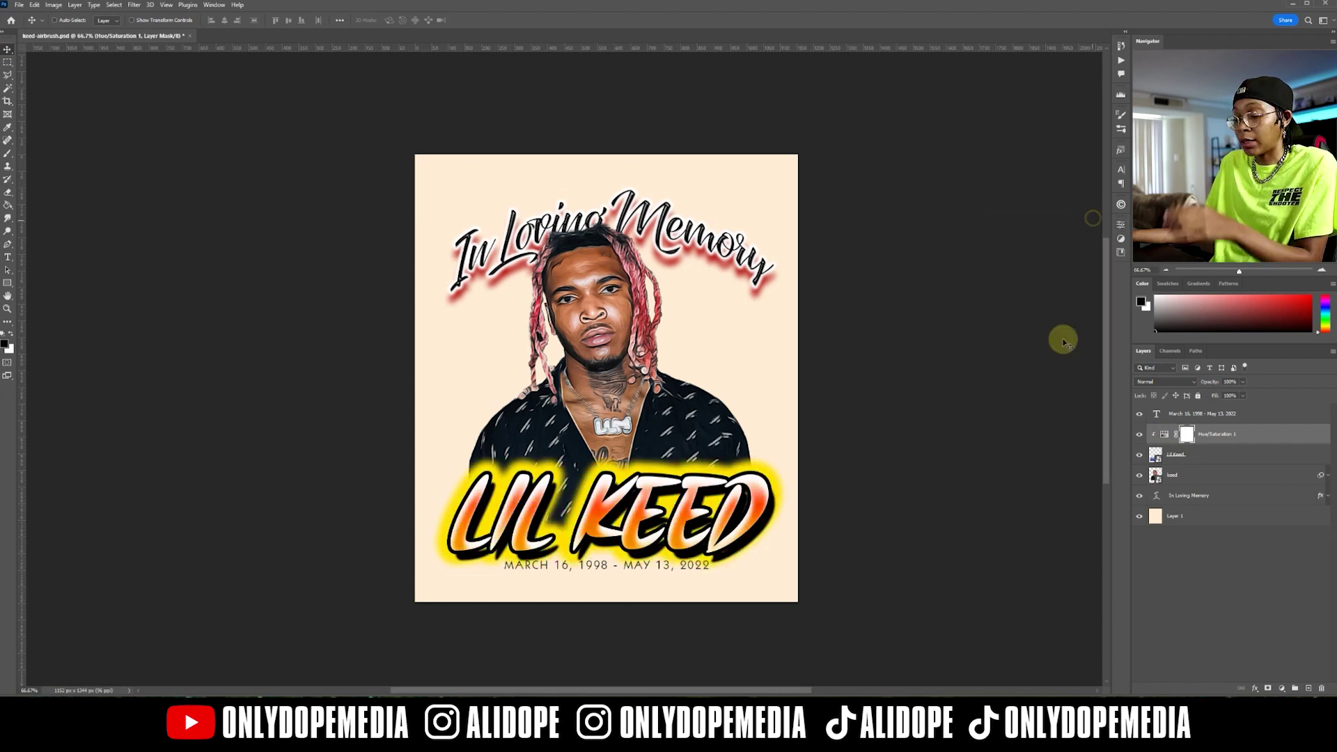
# Step: Undo the smart object conversion and the Hue/Saturation adjustment on the "Lil Keed" text
pyautogui.hotkey('ctrl', 'z')
pyautogui.hotkey('ctrl', 'z')
pyautogui.hotkey('ctrl', 'z')
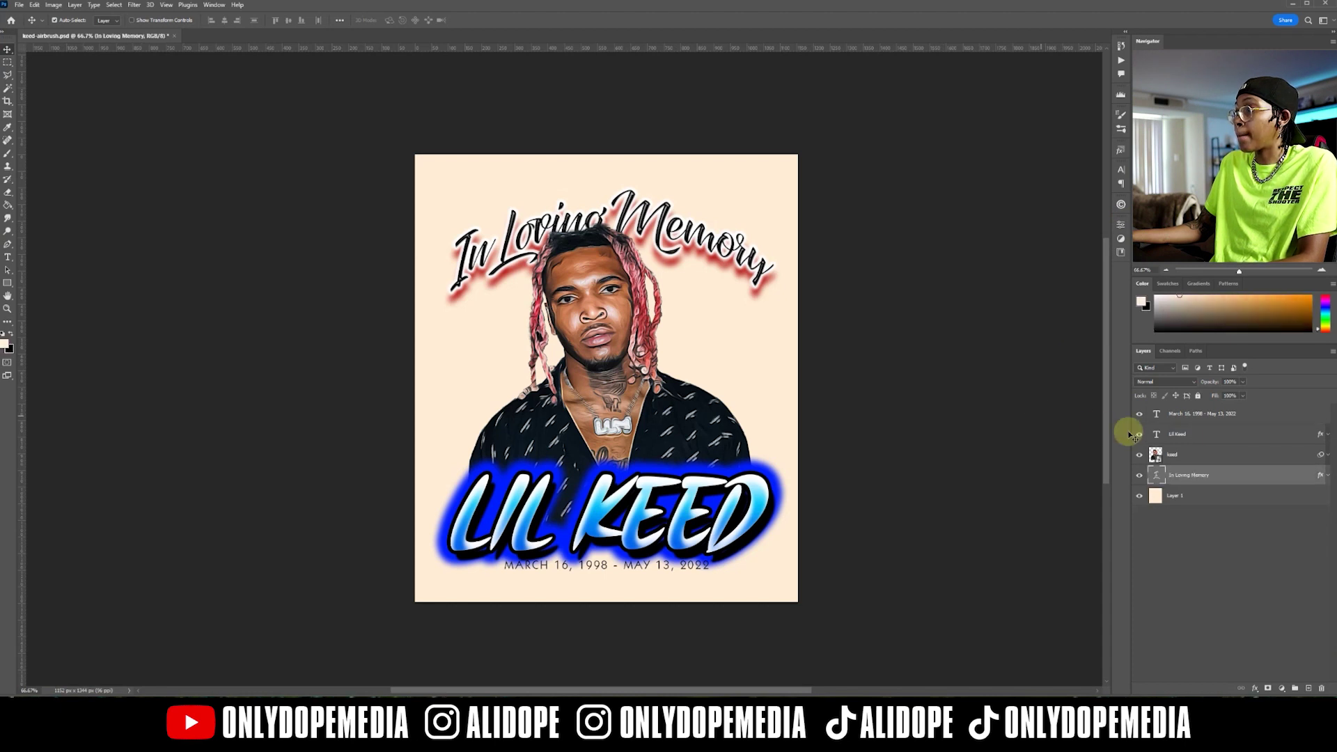
# Step: Cycle "Lil Keed" through the gray, blue, white-orange, red, pink and pink-outlined ODM airbrush styles, ending on black with the red shadow
pyautogui.click(1224, 434)
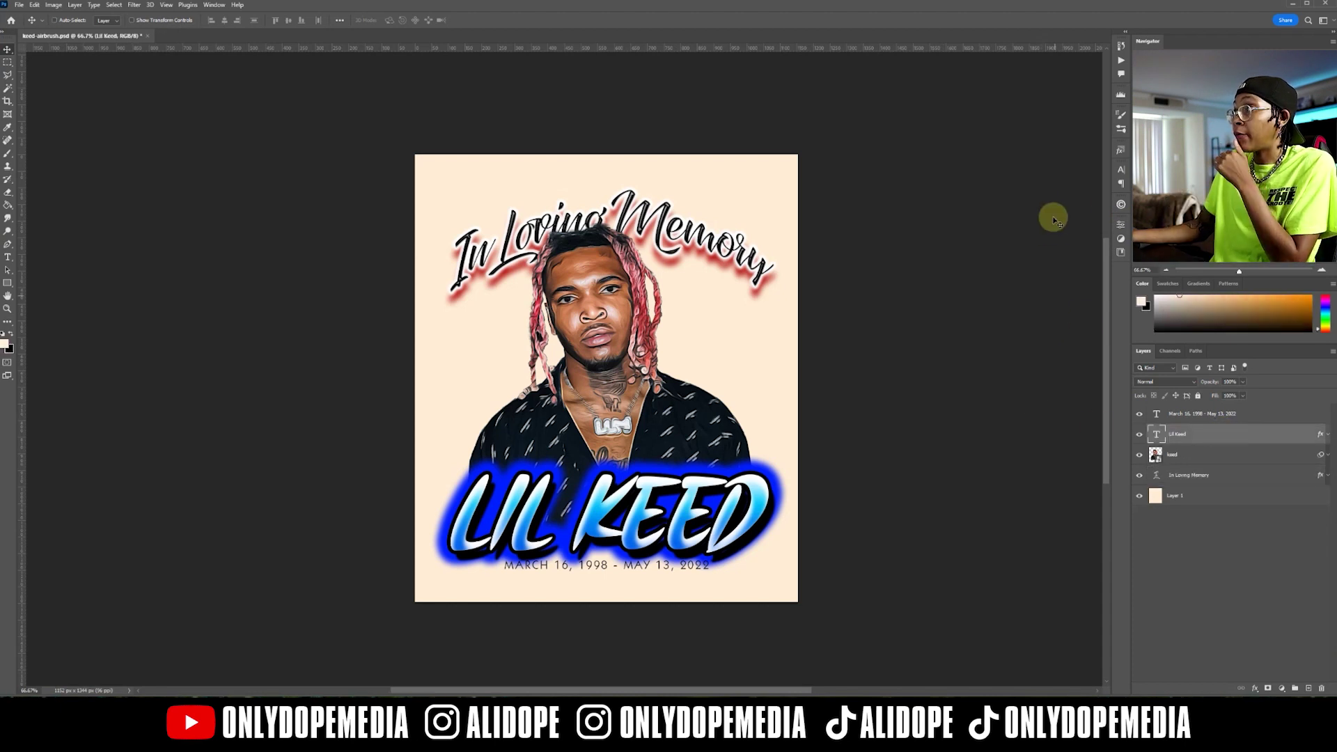
pyautogui.click(1122, 152)
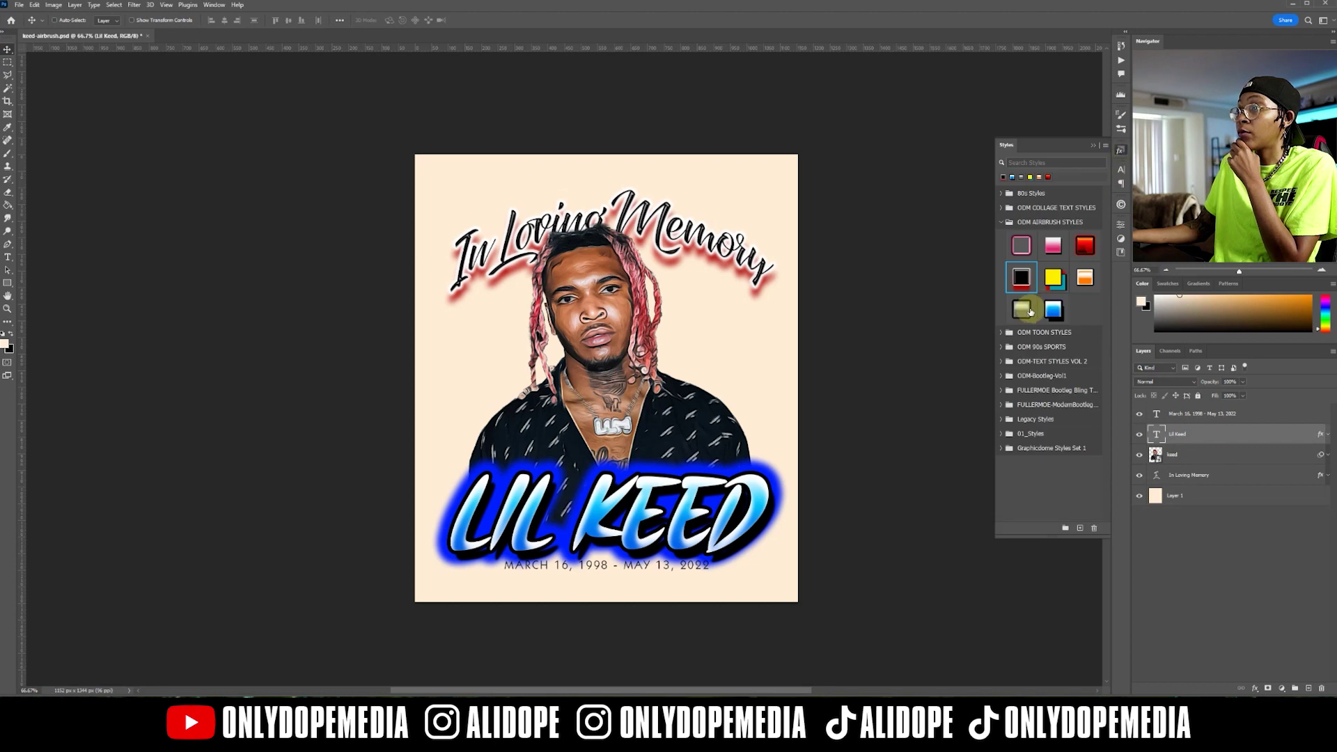
pyautogui.click(1021, 309)
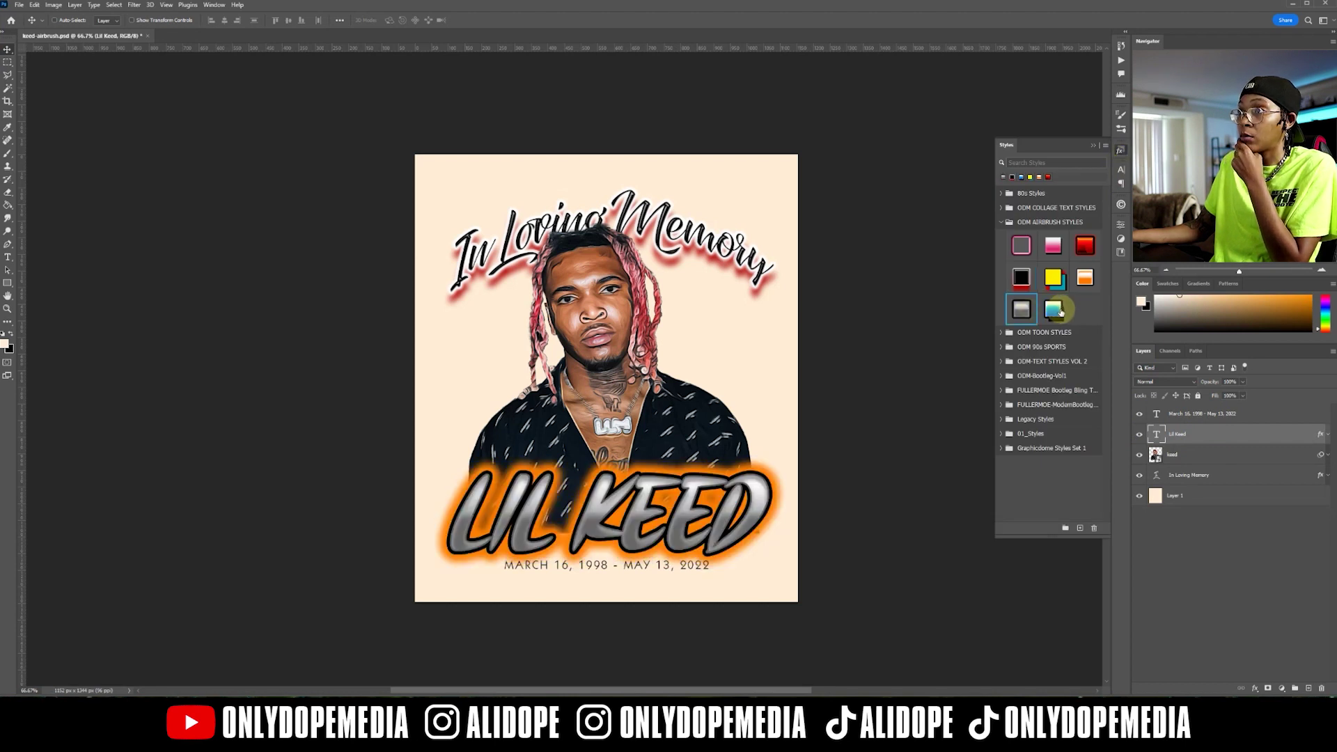
pyautogui.click(1056, 310)
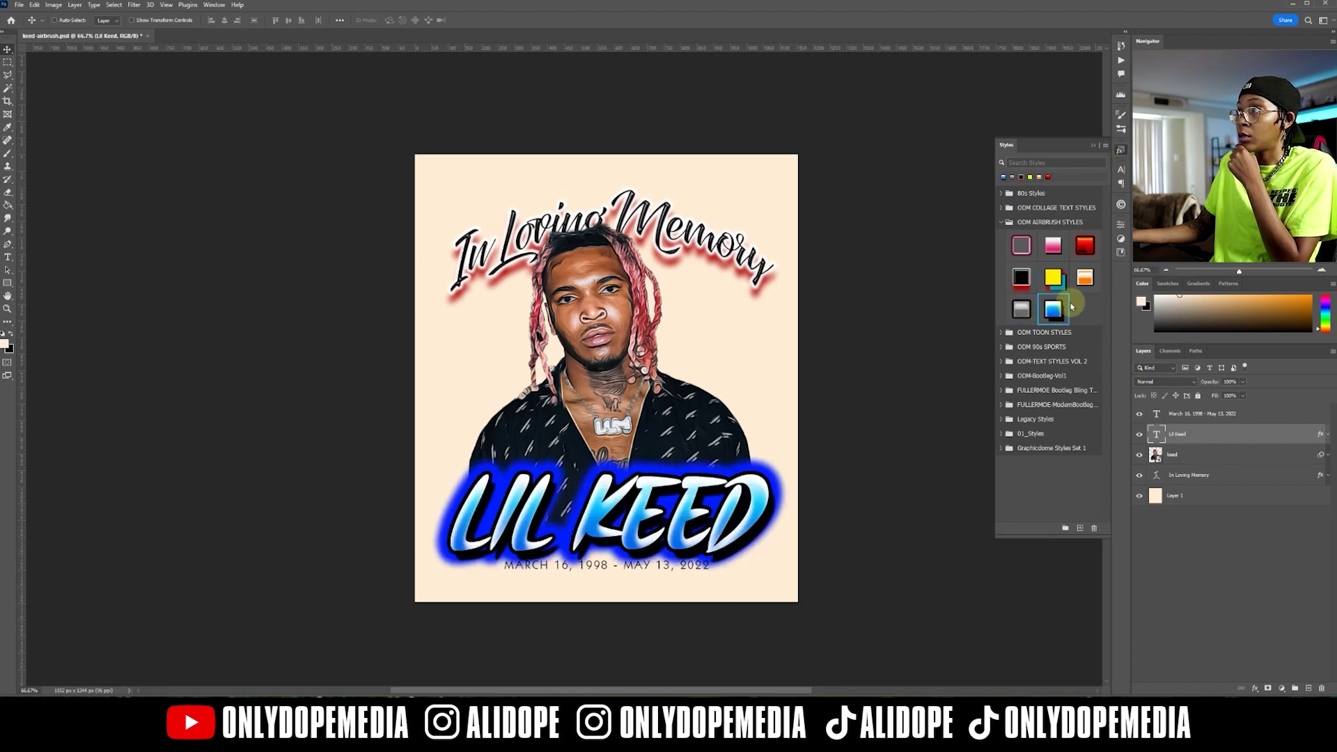
pyautogui.click(1085, 276)
pyautogui.click(1086, 247)
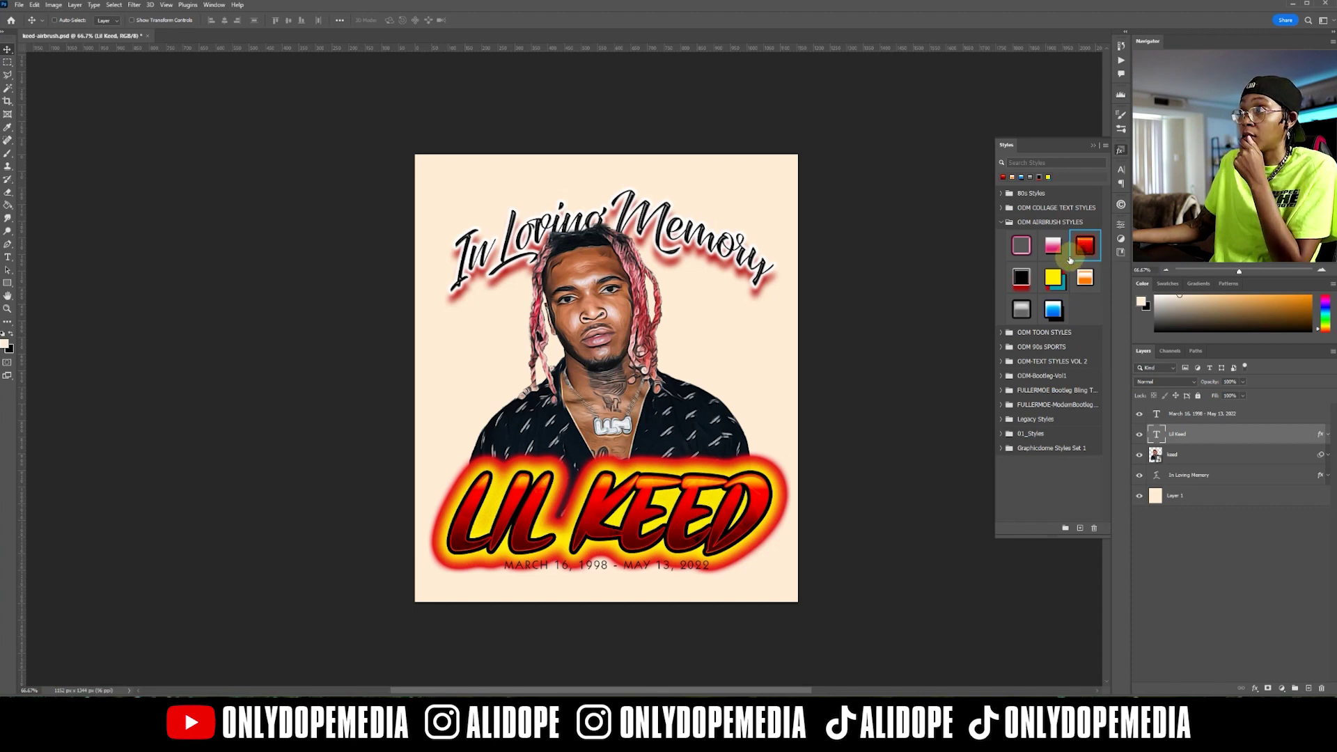
pyautogui.click(1053, 255)
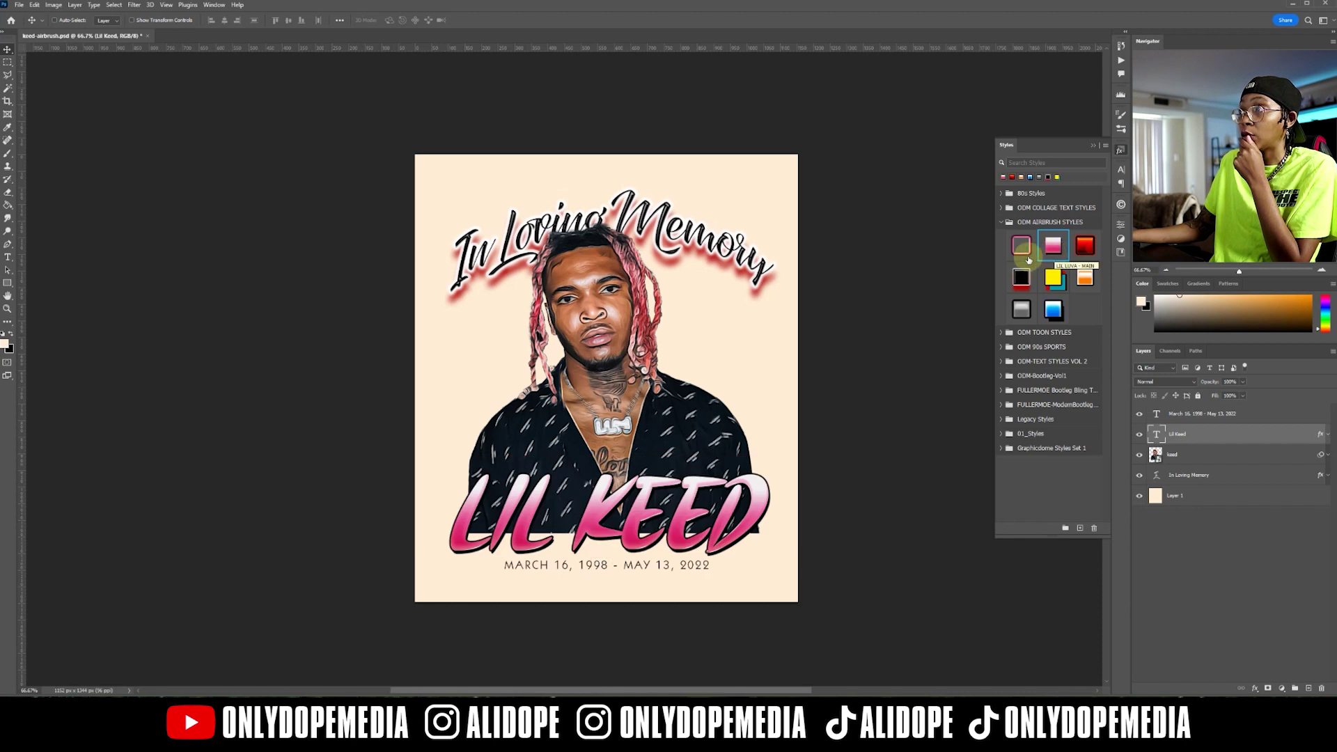
pyautogui.click(1023, 254)
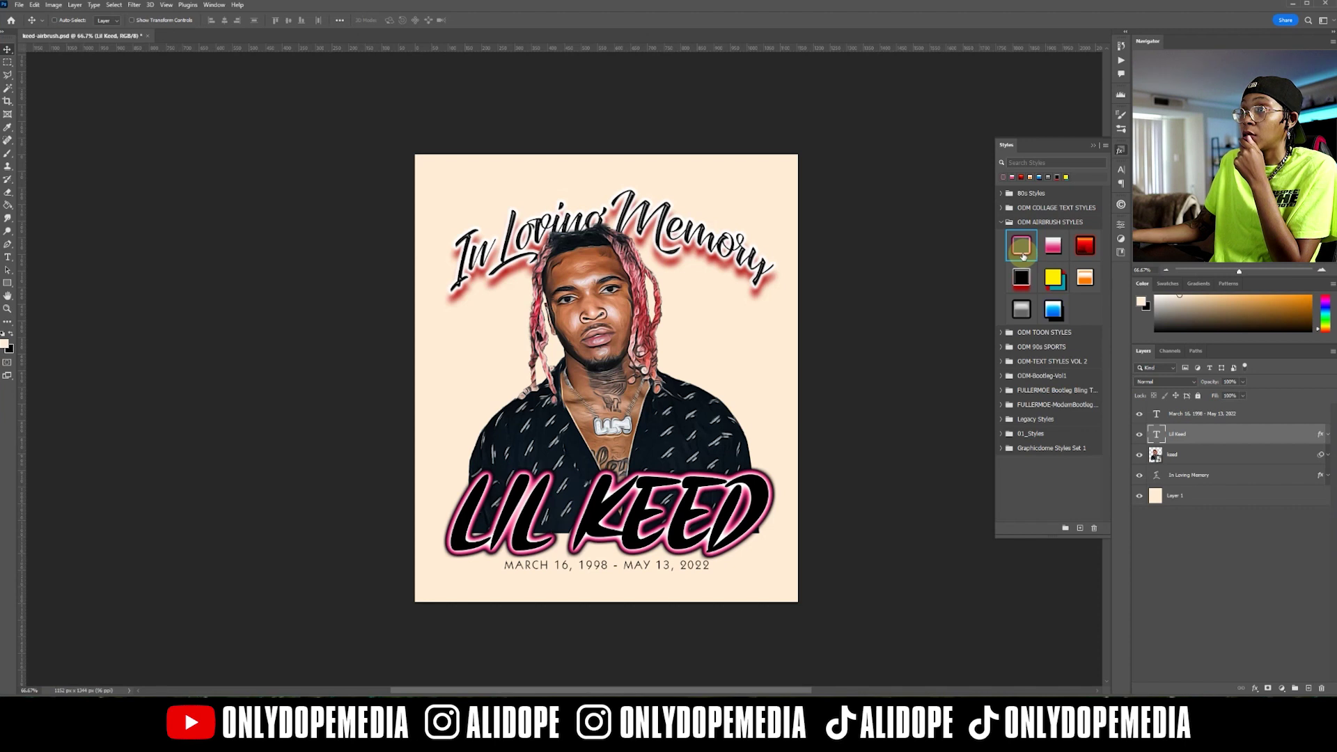
pyautogui.click(1022, 279)
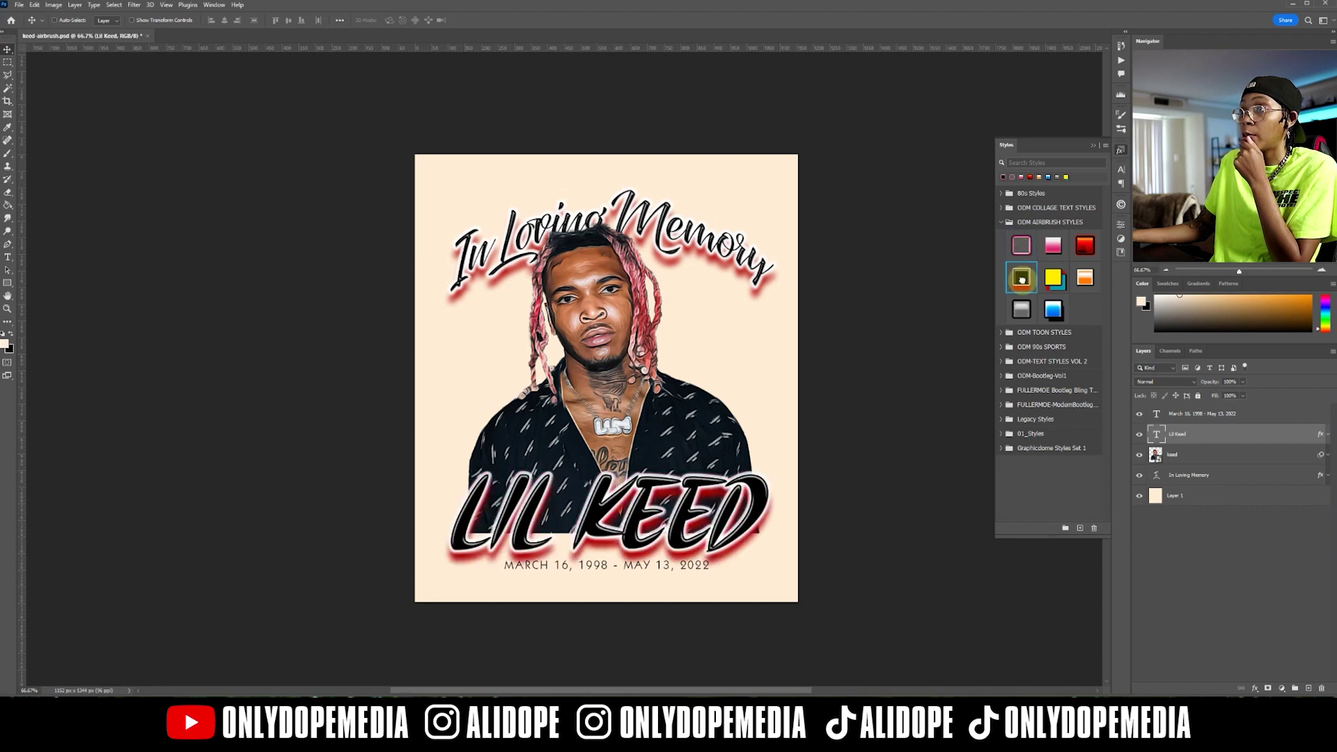